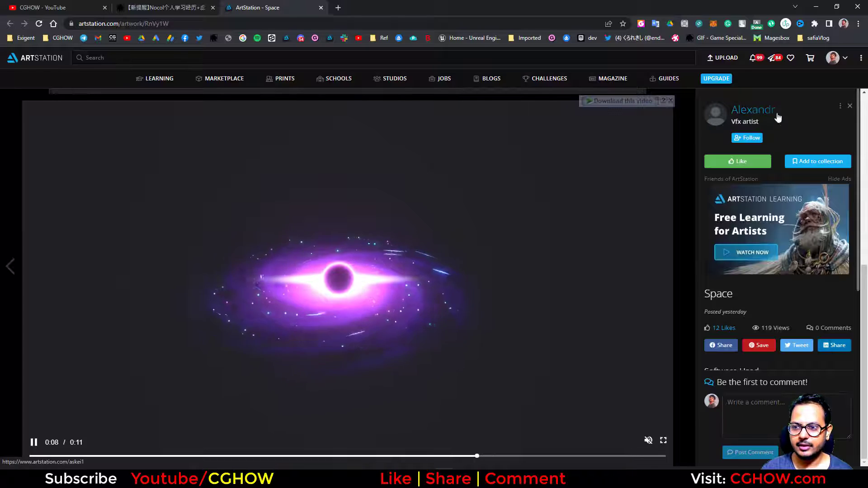
Pause and replay the black hole clip on the ArtStation Space page to study the effect
click(360, 357)
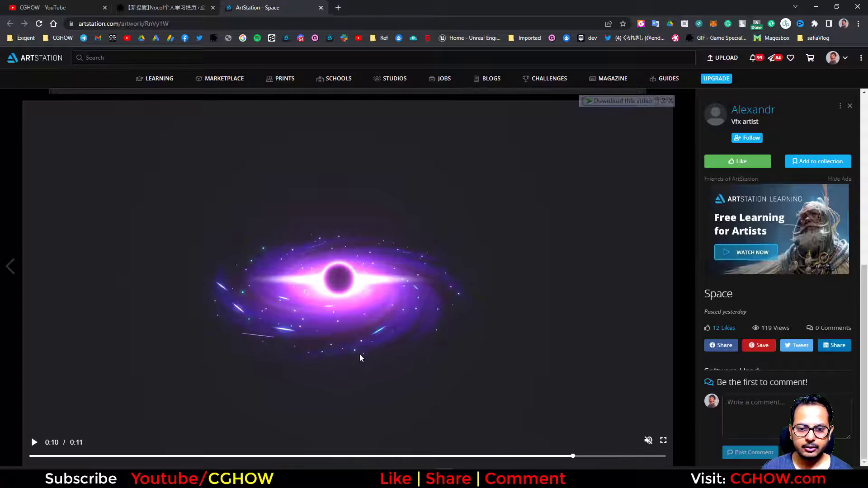
click(35, 444)
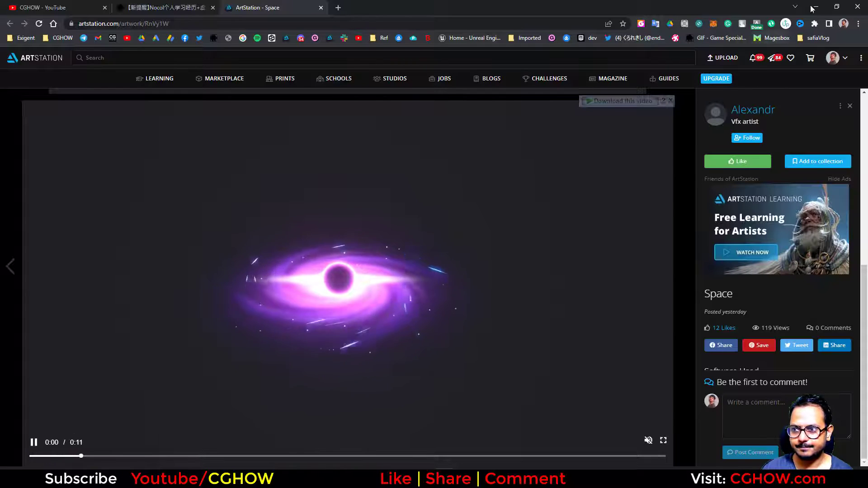
Switch to Unreal Editor and create a material named m_Radial in the Space folder
click(836, 6)
key(alt+Tab)
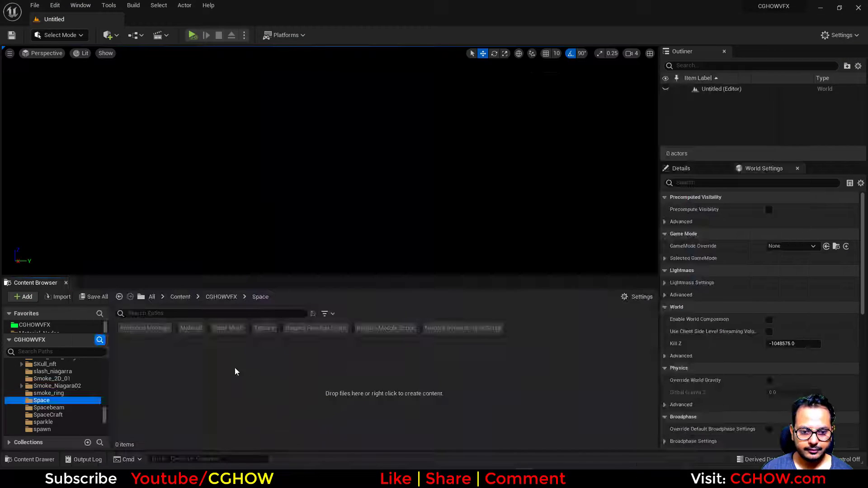
right_click(195, 376)
click(236, 170)
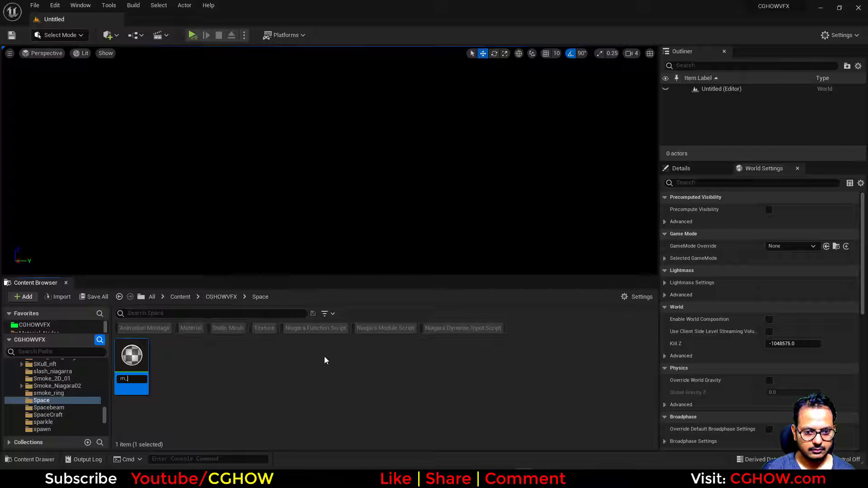
key(BackSpace)
key(BackSpace)
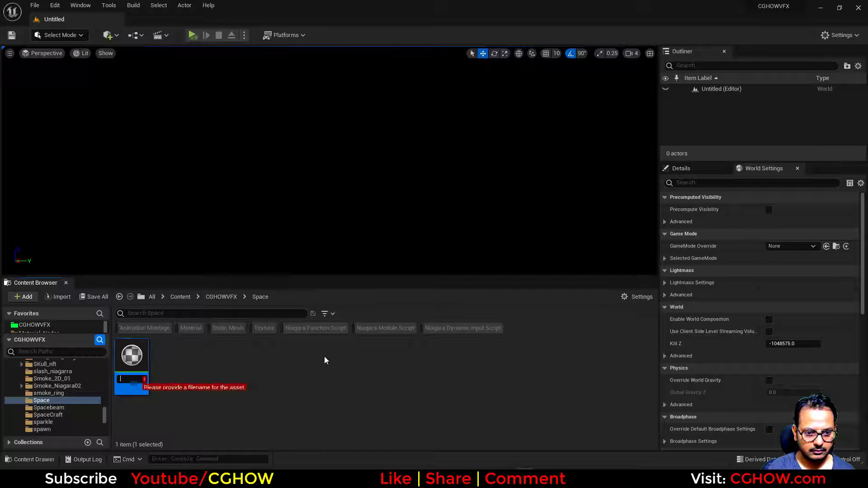
text(m)
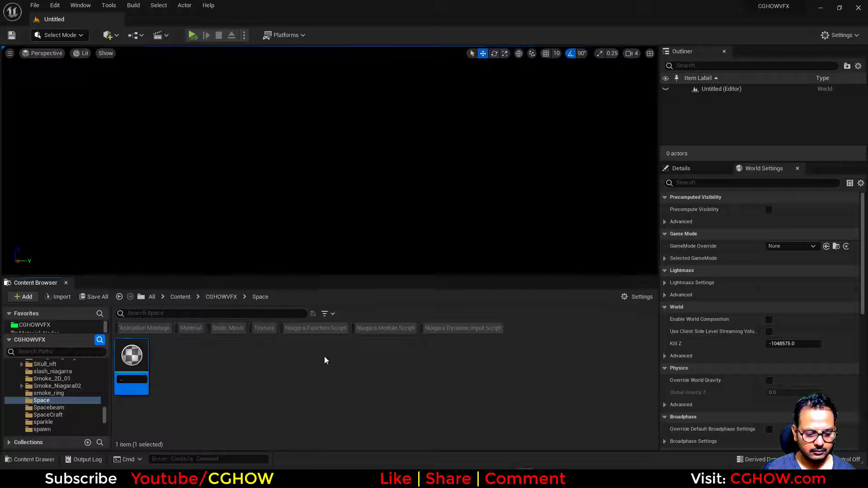
key(BackSpace)
text(m_Radial)
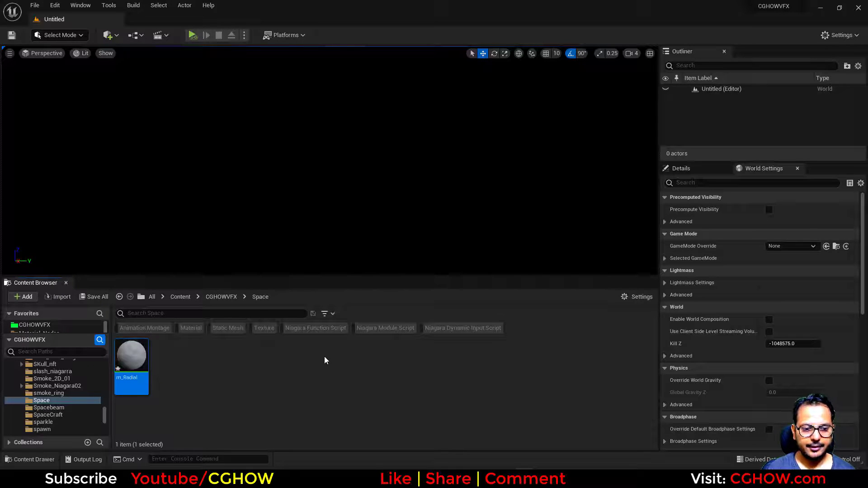
key(Return)
Add a RadialGradientExponential node to the m_Radial material graph
right_click(358, 162)
text(rad)
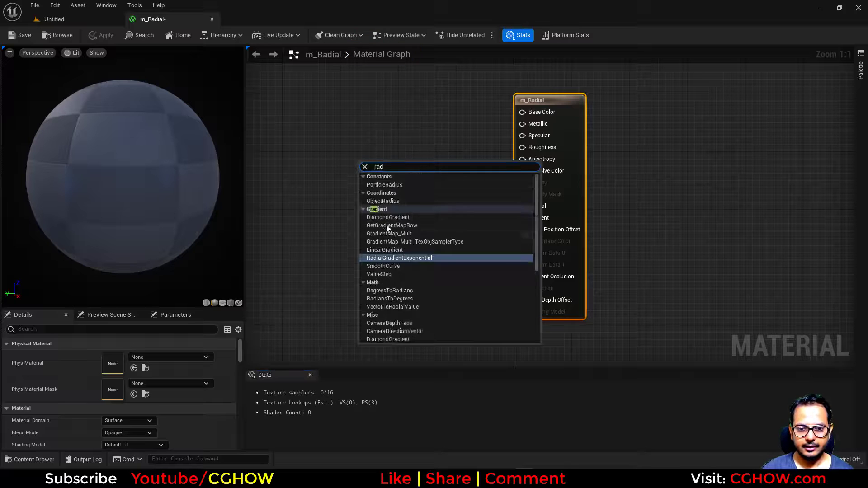
click(383, 257)
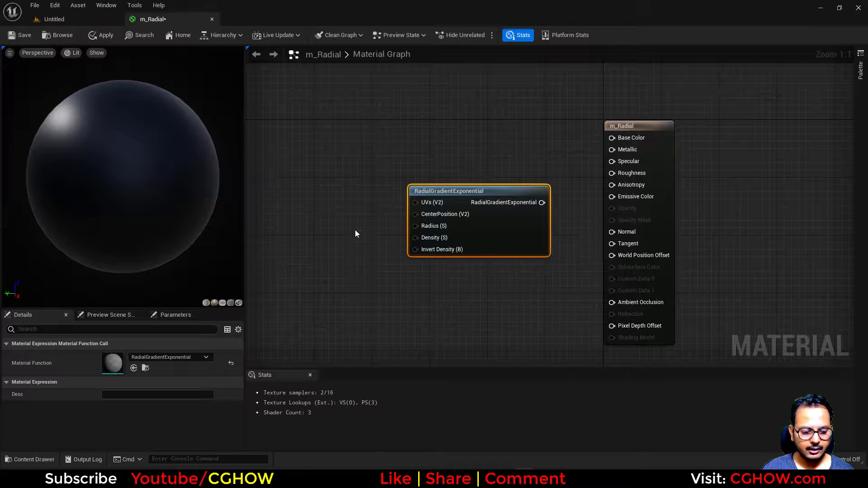
Add a DynamicParameter node, connect its first output to the radial gradient's Density input, and name that parameter density
right_click(355, 233)
text(dyn)
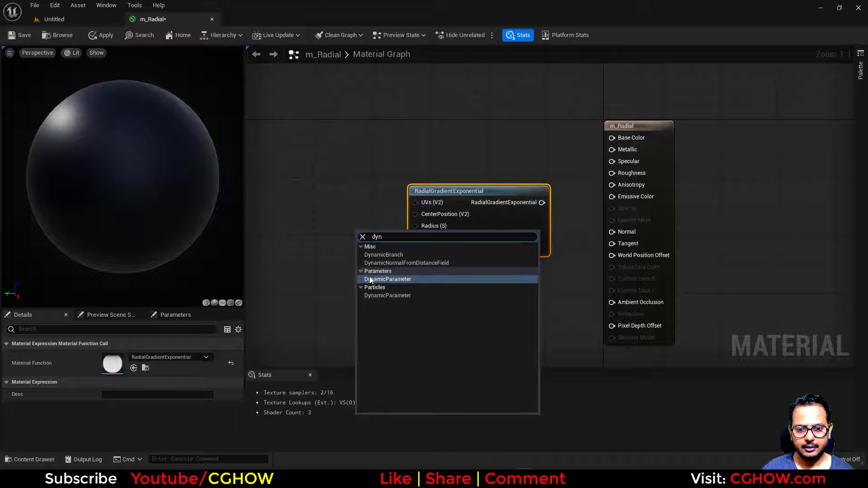
click(370, 279)
drag(384, 272, 415, 237)
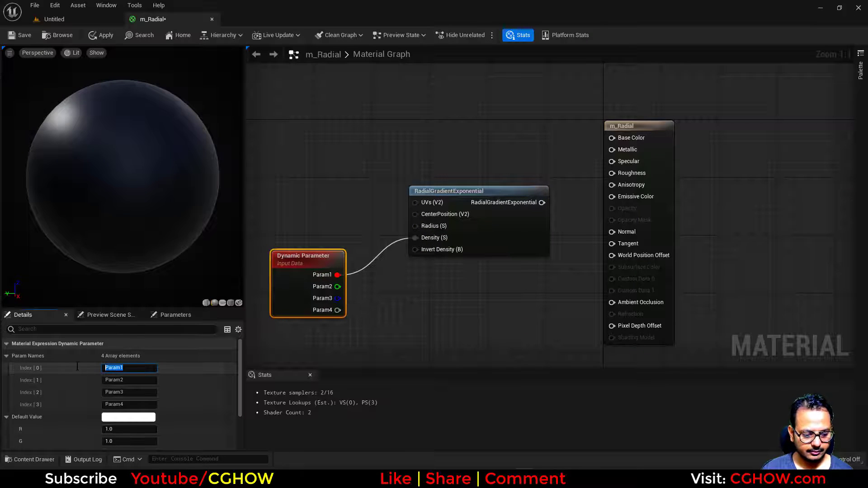
click(130, 365)
text(density)
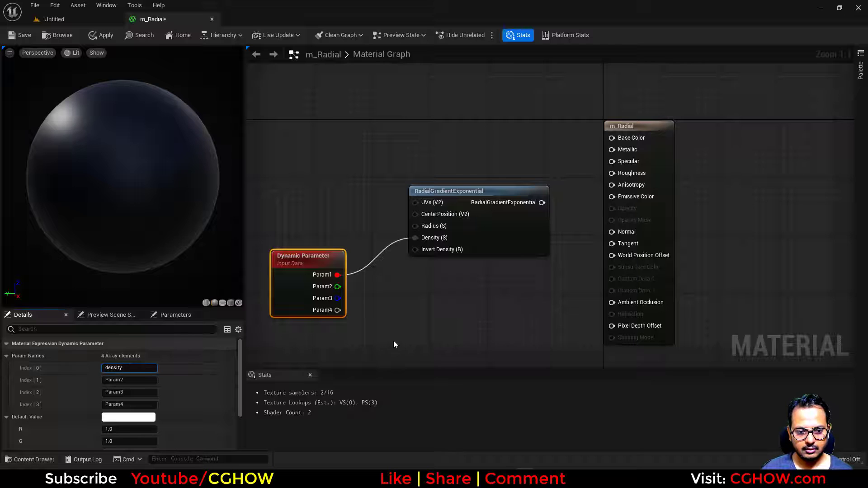
click(395, 340)
Add a ParticleColor node and arrange it between the radial gradient and the m_Radial output node with room for further nodes
right_drag(534, 271, 426, 294)
drag(549, 177, 664, 148)
right_click(435, 123)
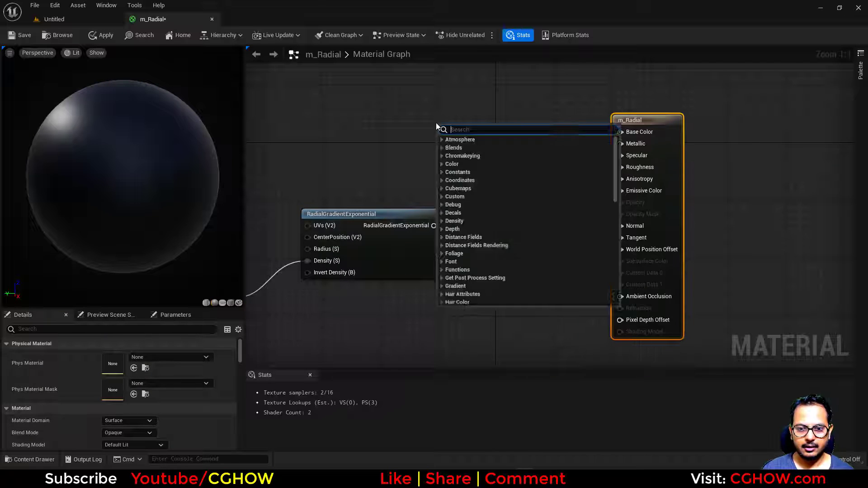
text(part)
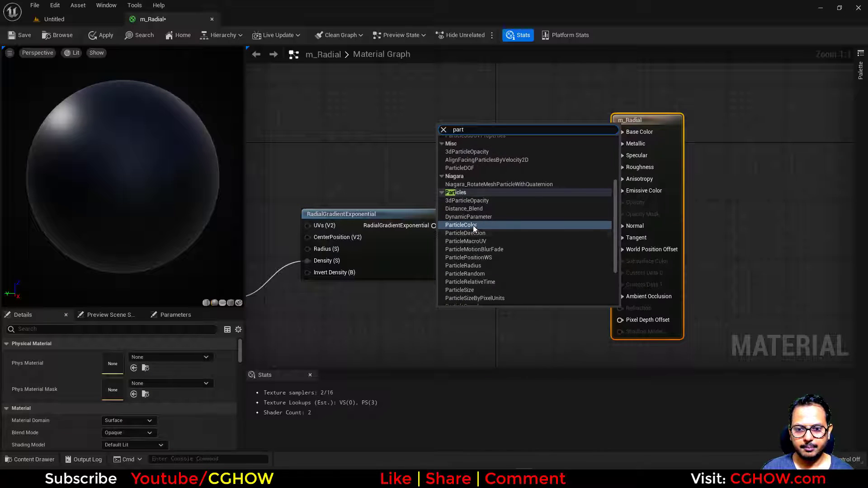
click(473, 225)
drag(417, 255, 392, 294)
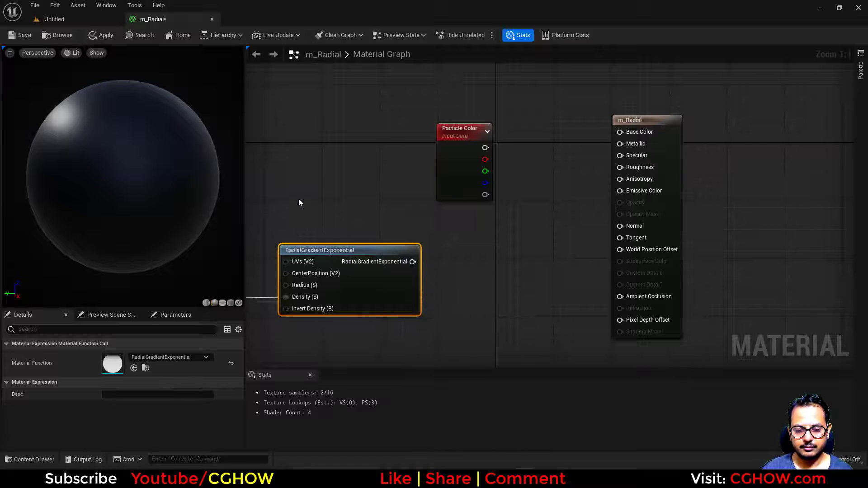
right_drag(298, 199, 395, 199)
click(294, 317)
right_drag(559, 192, 428, 217)
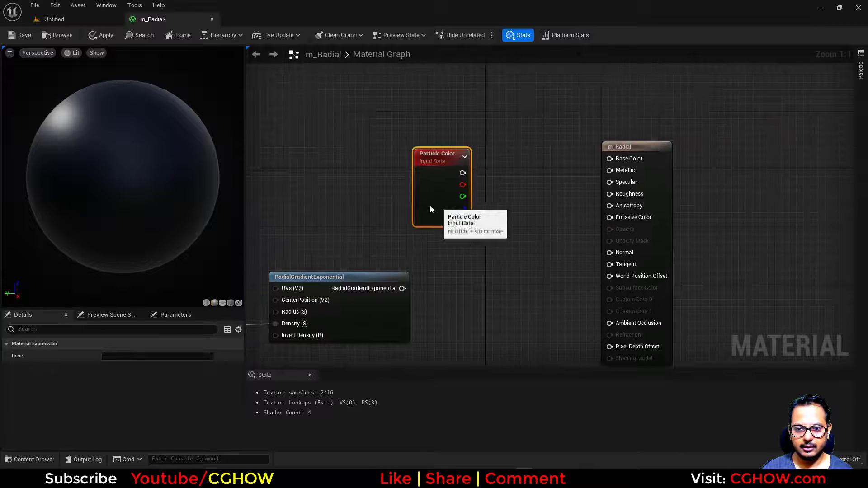
Set the material's blend mode to Translucent and shading model to Unlit, and make it two-sided
click(661, 195)
scroll(183, 414, down, 2)
click(137, 404)
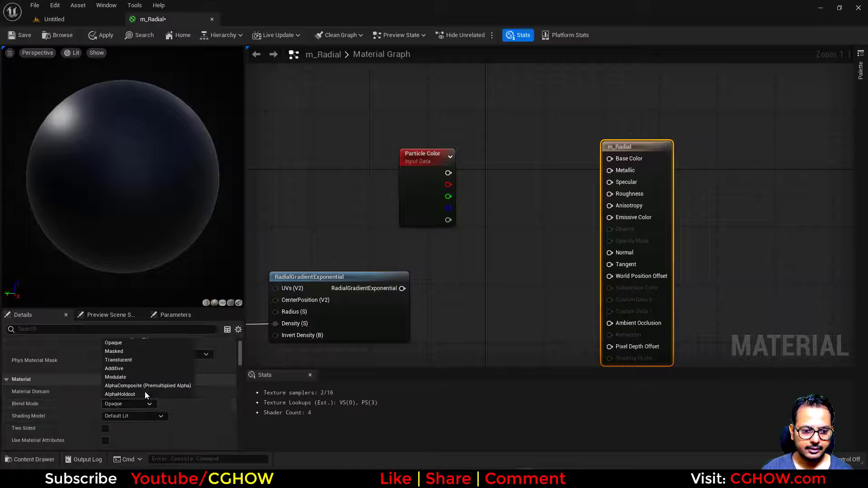
click(134, 362)
click(145, 415)
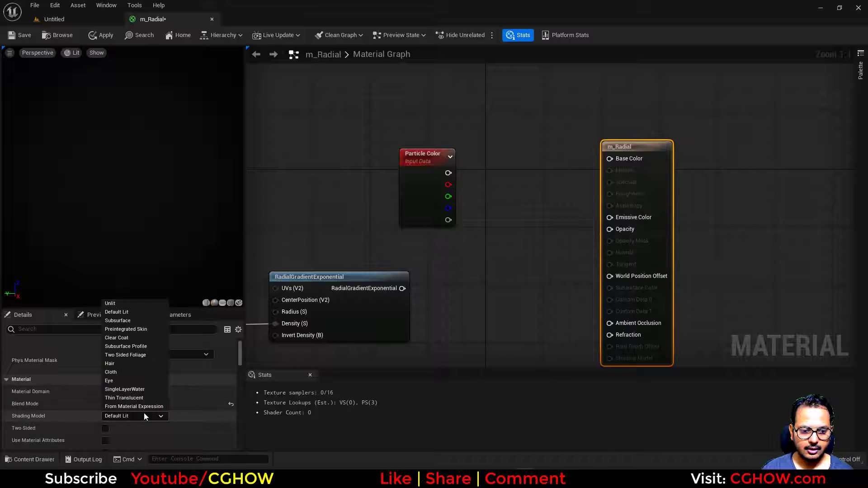
click(119, 304)
click(105, 429)
Multiply the Particle Color alpha by the RadialGradientExponential output and feed the result into Opacity
right_click(480, 275)
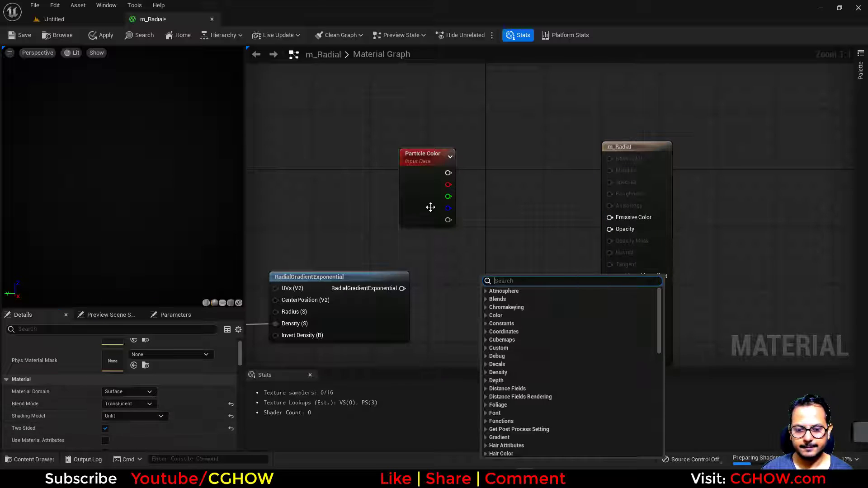
drag(430, 205, 610, 230)
key(m)
click(442, 220)
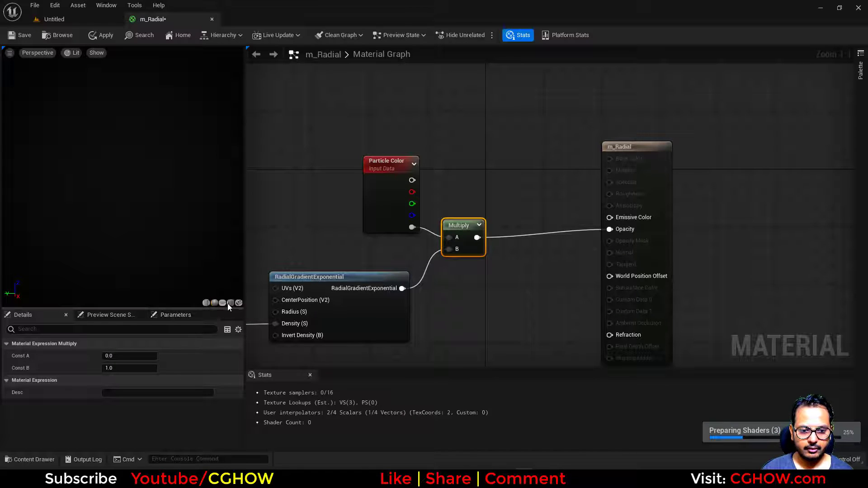
Wire the Particle Color RGB output into Emissive Color, using a plane for the preview, and save the material
click(222, 303)
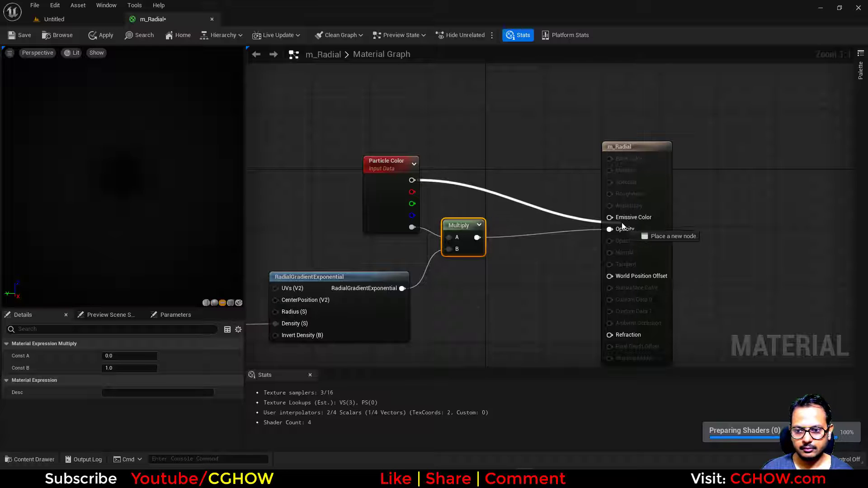
drag(622, 226, 620, 219)
drag(663, 179, 659, 140)
scroll(612, 200, down, 1)
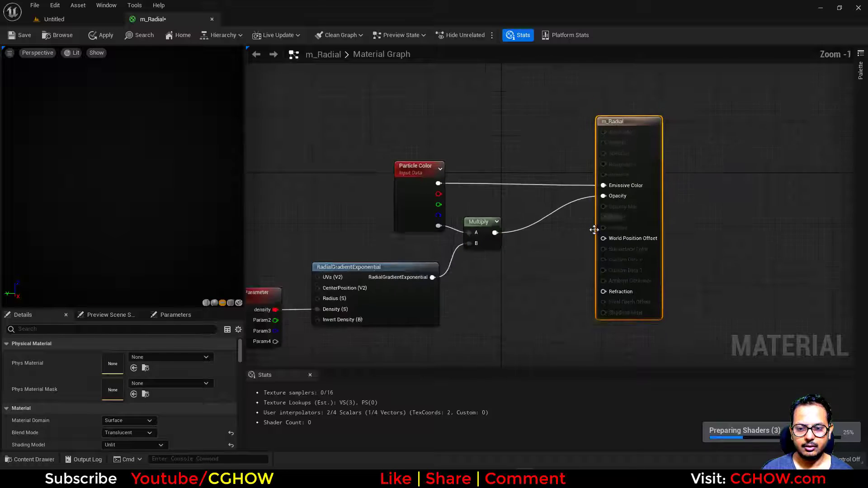
scroll(596, 230, down, 1)
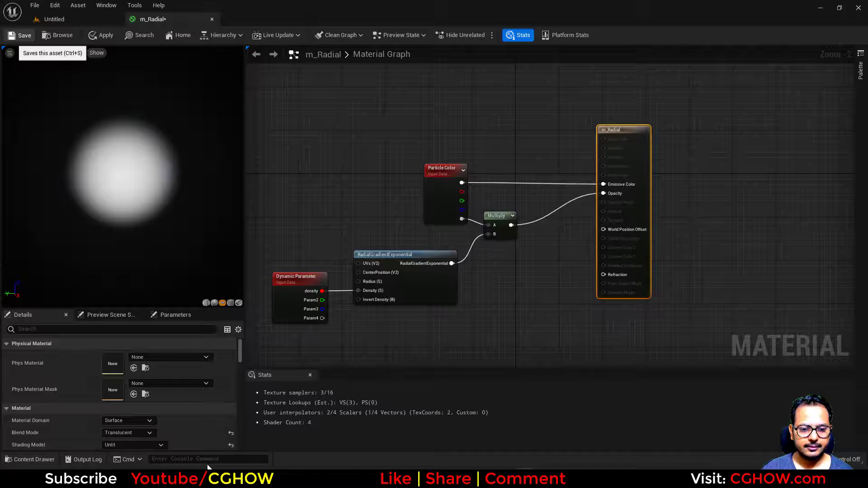
key(ctrl+s)
Create a material instance from m_Radial in the Space folder and open it for editing
click(57, 35)
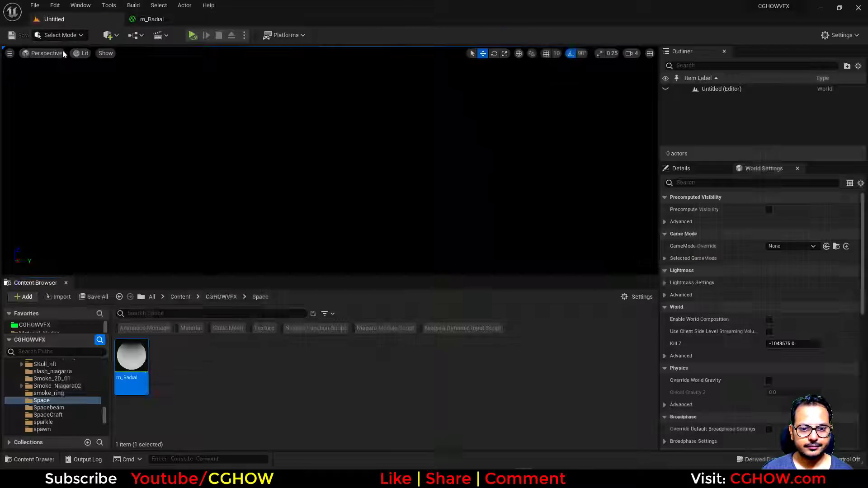
right_click(131, 373)
click(183, 129)
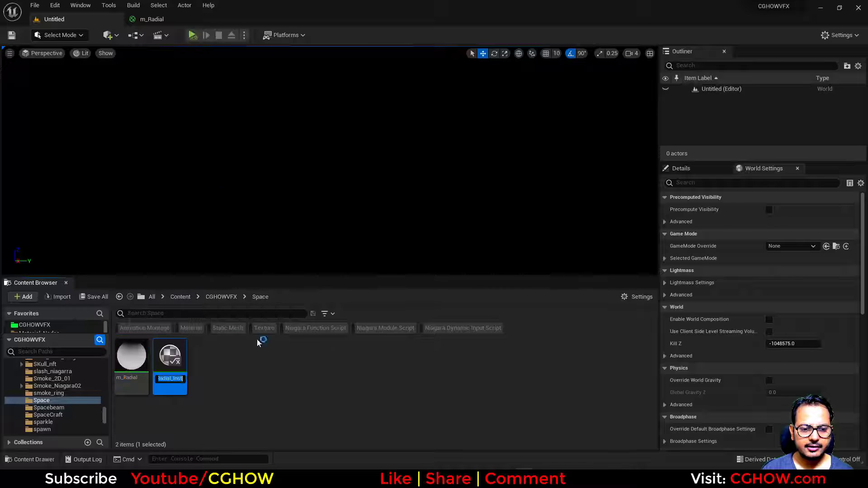
double_click(170, 364)
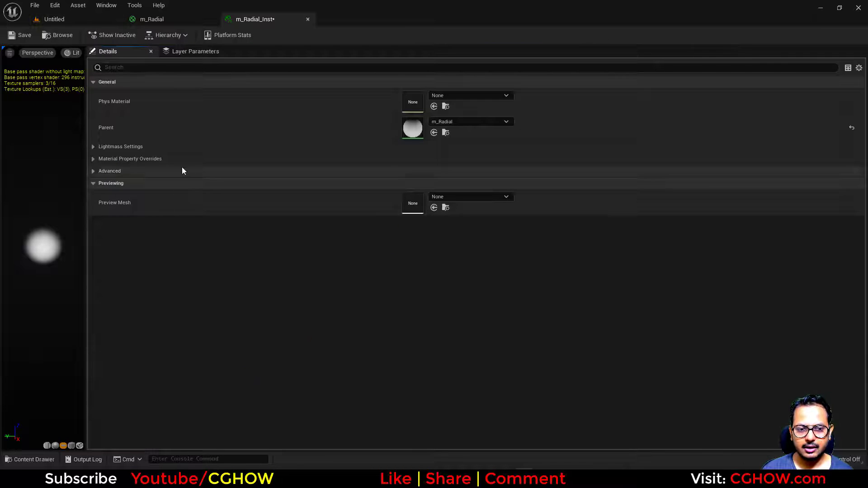
Override the material instance's blend mode with Additive
click(94, 159)
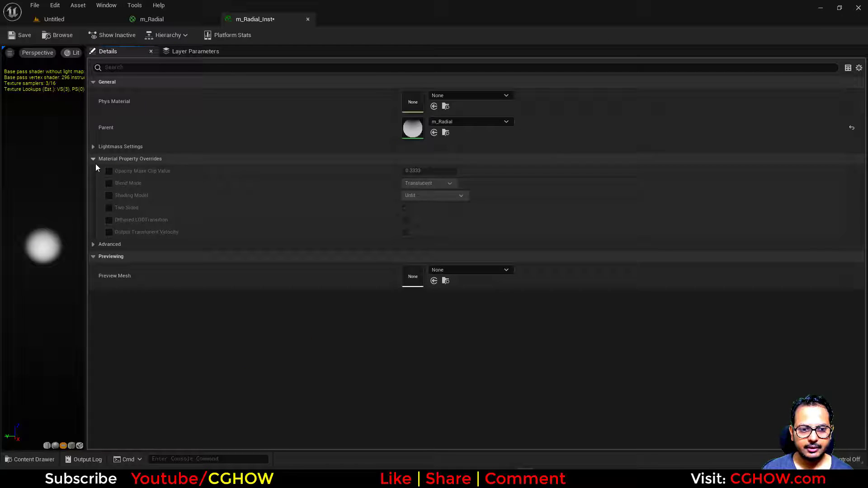
click(110, 183)
click(453, 183)
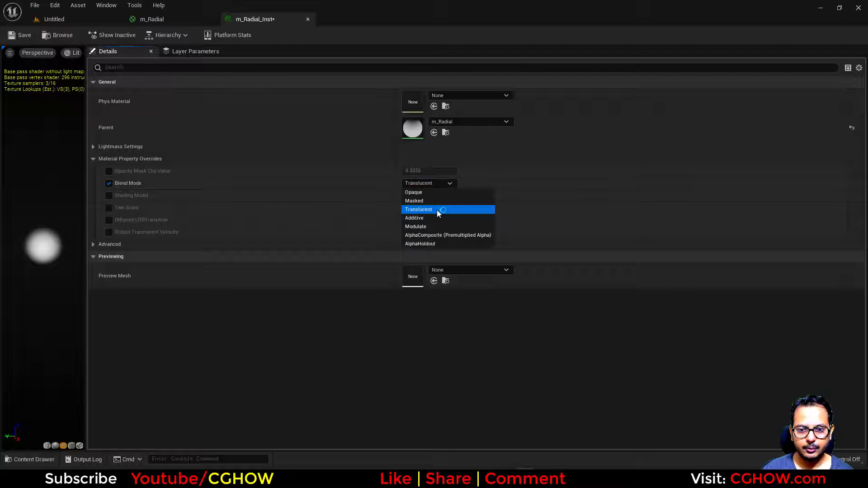
click(425, 218)
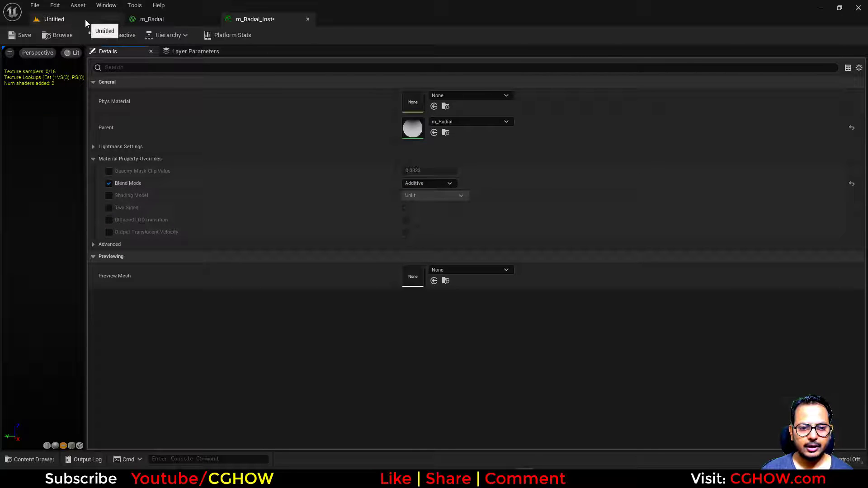
Rename the material instance to mi_radial_Add and its parent material to m_Radial_trans
click(85, 20)
key(F2)
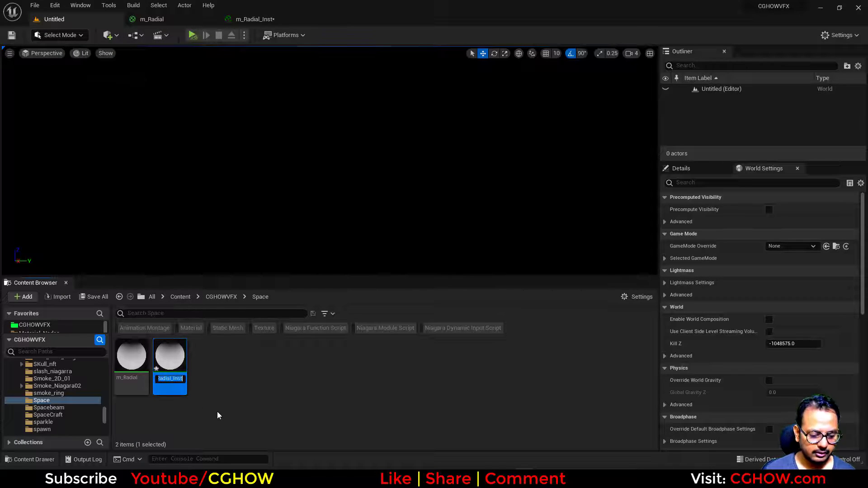
text(mi_rad)
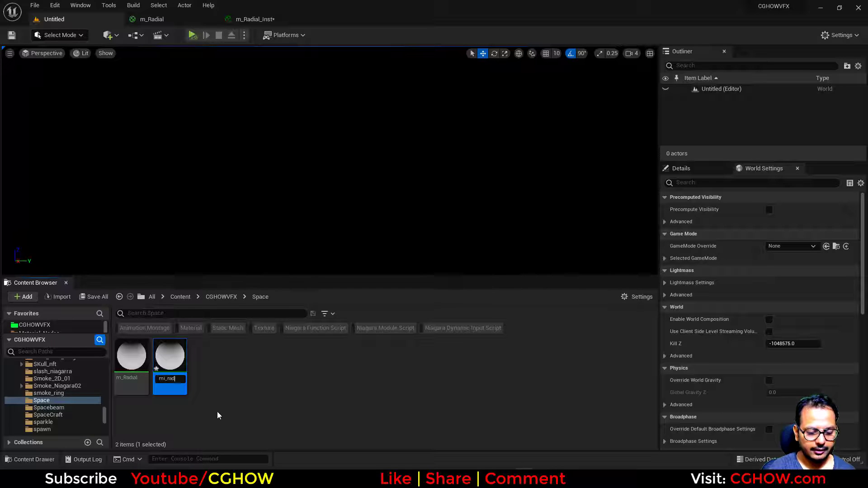
text(ial_Add)
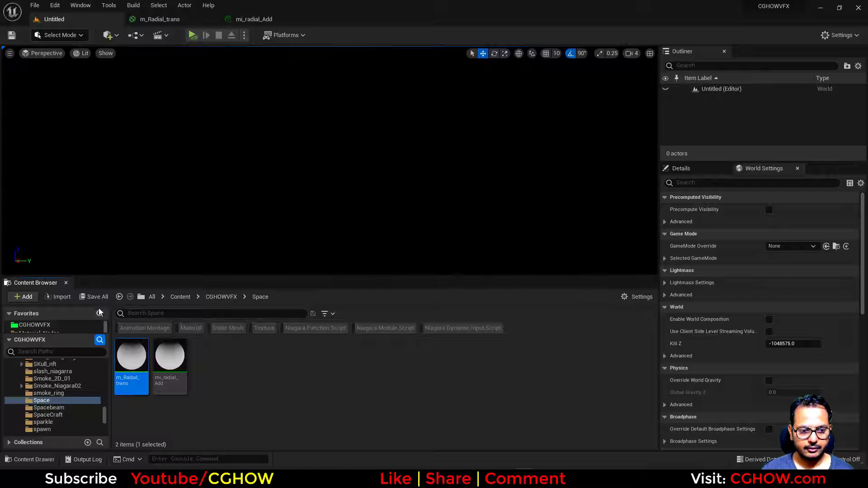
right_click(310, 396)
click(257, 410)
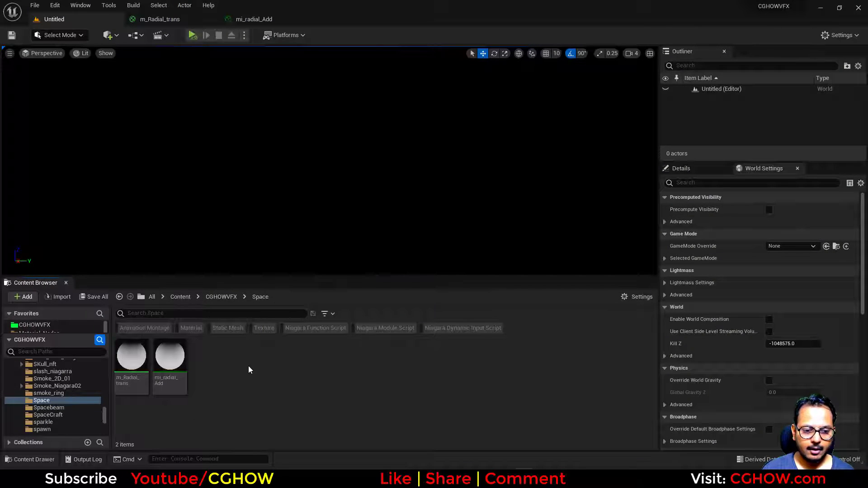
right_click(248, 369)
click(278, 162)
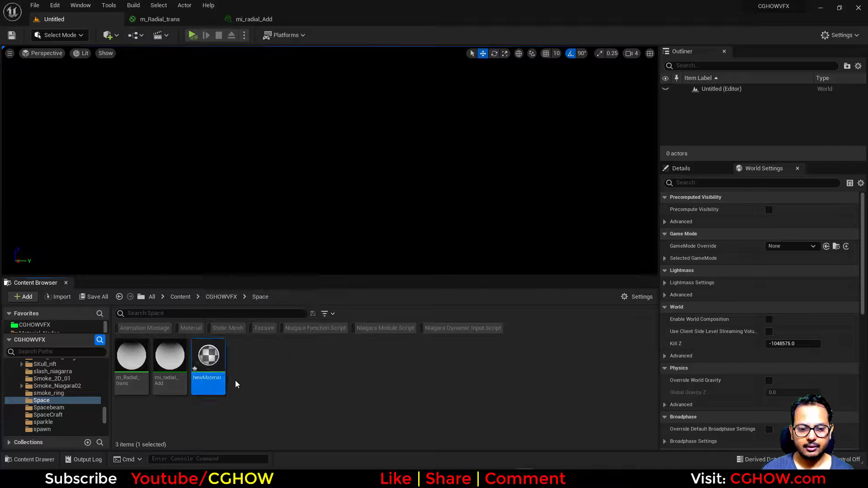
key(Delete)
click(317, 386)
Create a Niagara system in the Space folder from the Fountain template, name it FX and open it for editing
right_click(269, 392)
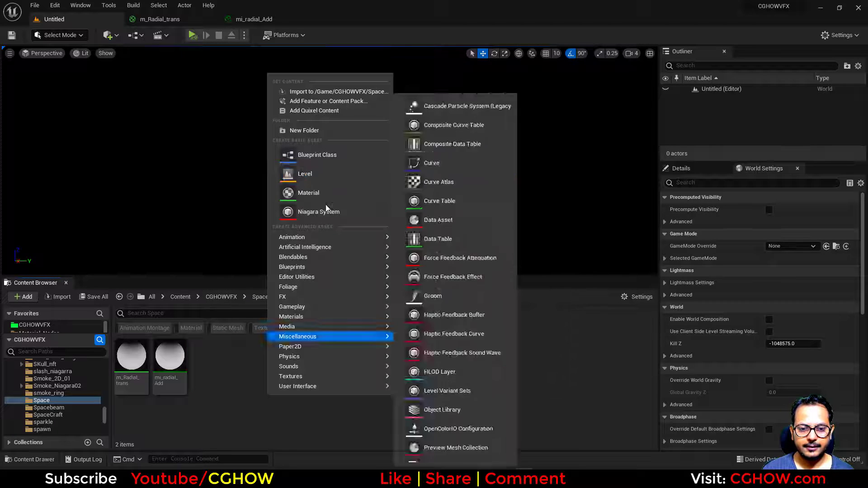
click(322, 211)
click(420, 368)
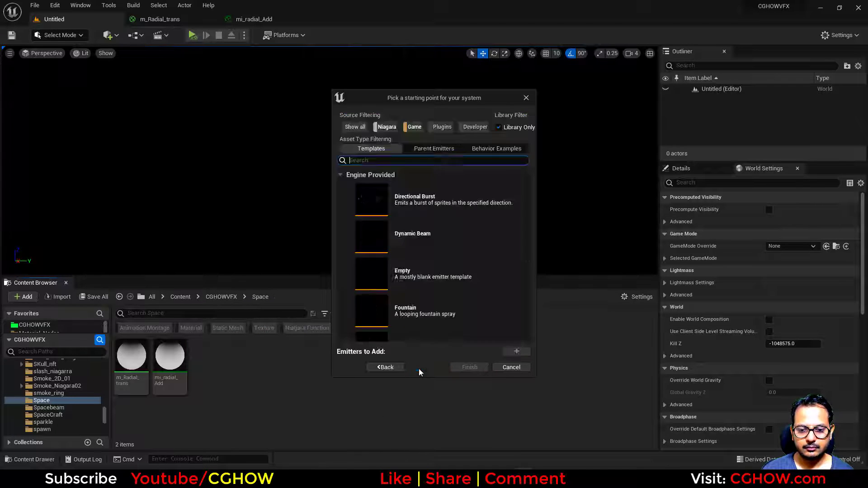
click(412, 320)
click(507, 352)
click(468, 366)
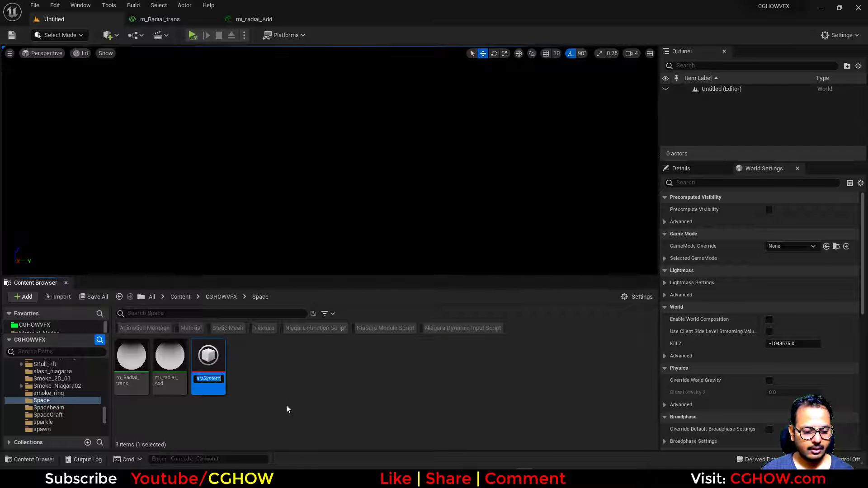
text(FX)
key(Return)
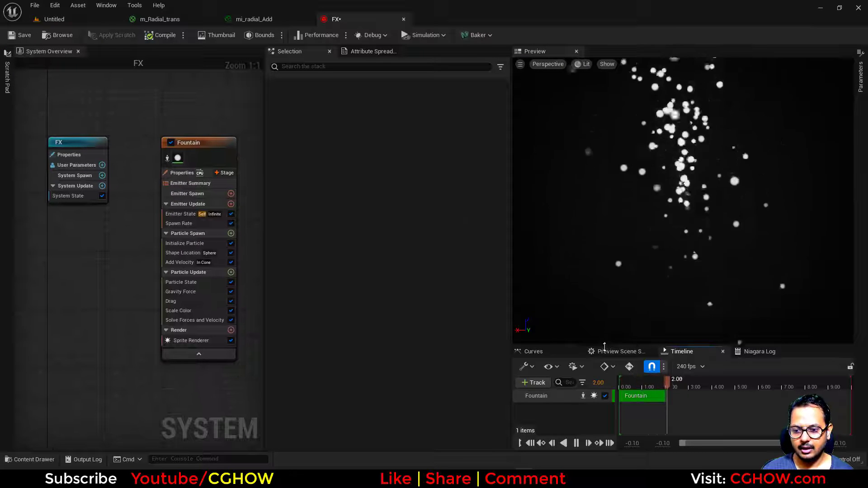
Check the post-processing settings of the FX preview scene and inspect the fountain particles in the preview
click(605, 351)
scroll(678, 395, down, 5)
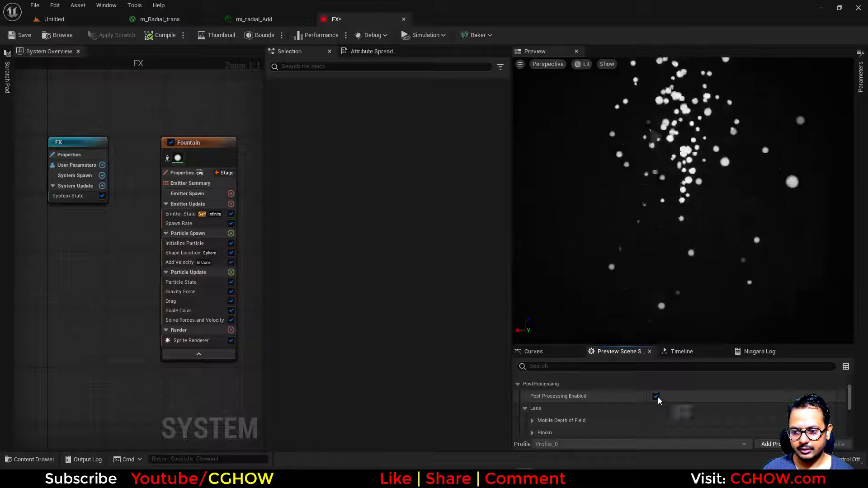
click(680, 351)
right_drag(727, 242, 719, 258)
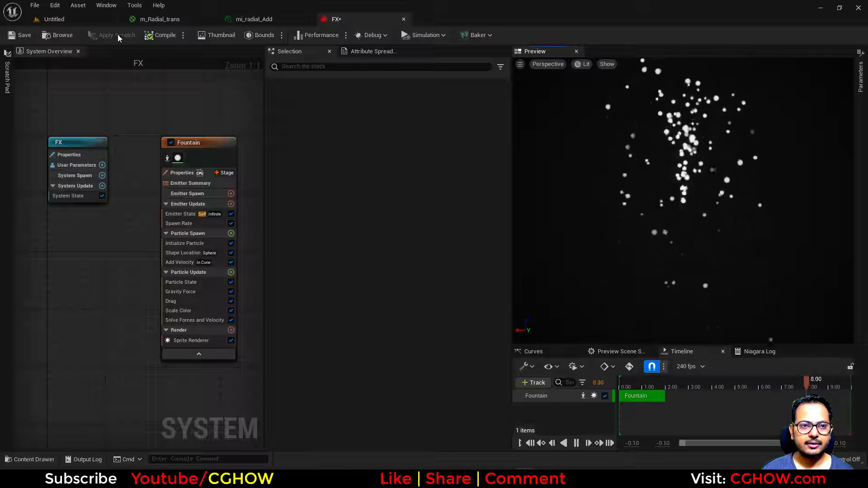
Close the mi_radial_Add and m_Radial_trans editors, and switch to the browser to view the ArtStation Space reference
middle_click(255, 20)
middle_click(185, 21)
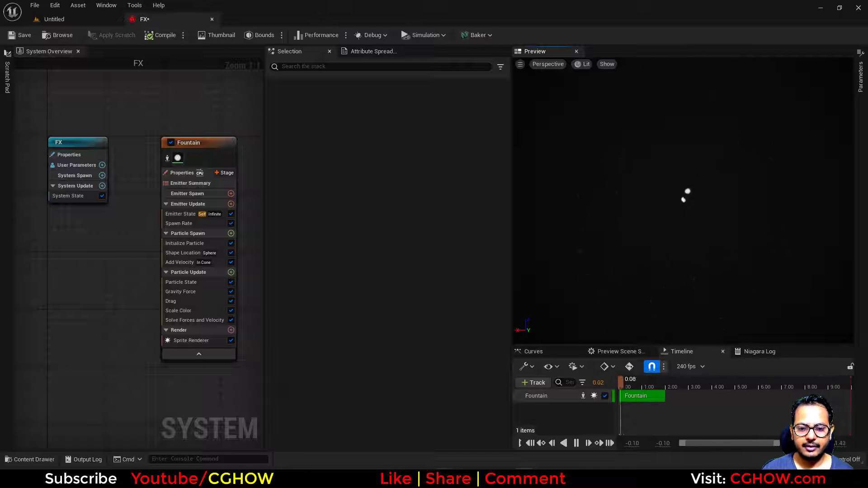
click(430, 478)
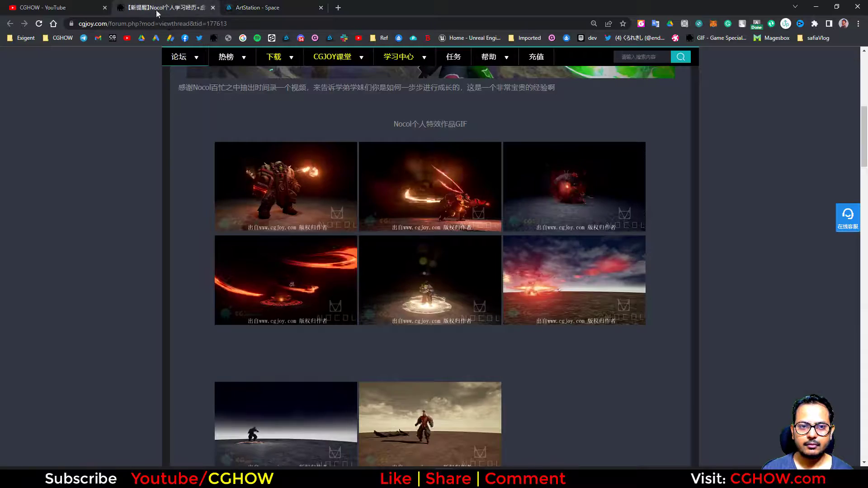
click(163, 7)
click(242, 6)
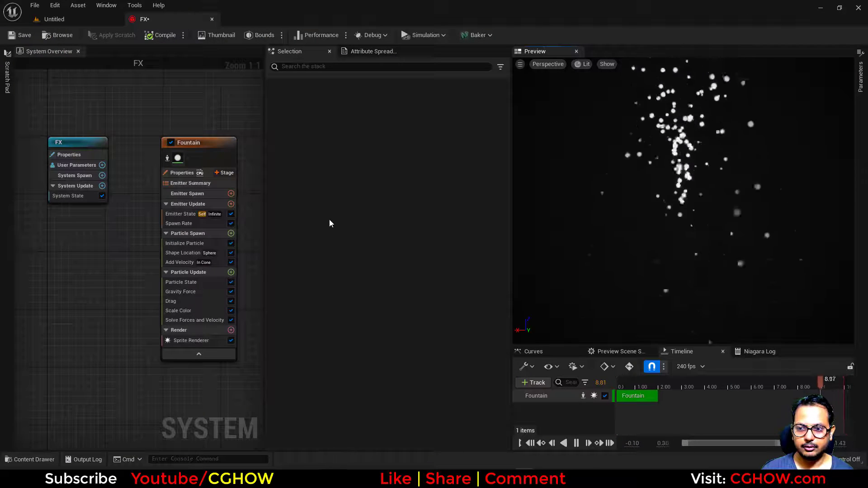
Back in Unreal Engine, assign m_Radial_trans as the material of the Fountain emitter's Sprite Renderer
right_drag(121, 302, 84, 285)
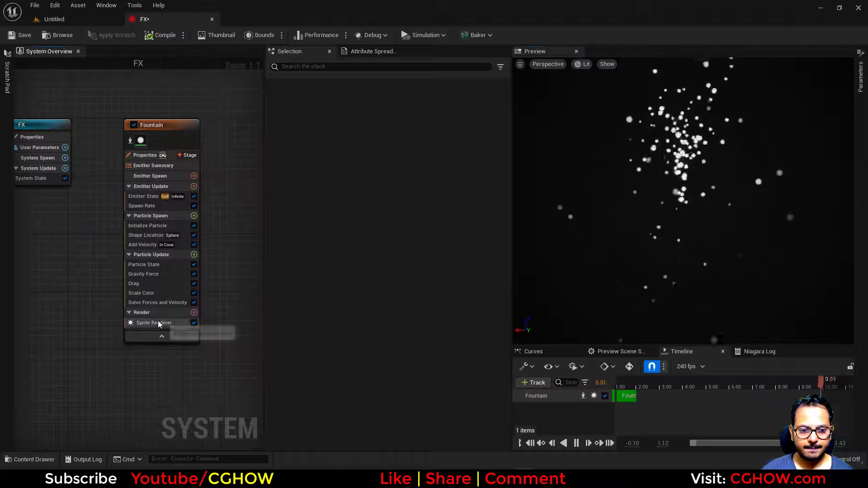
click(158, 323)
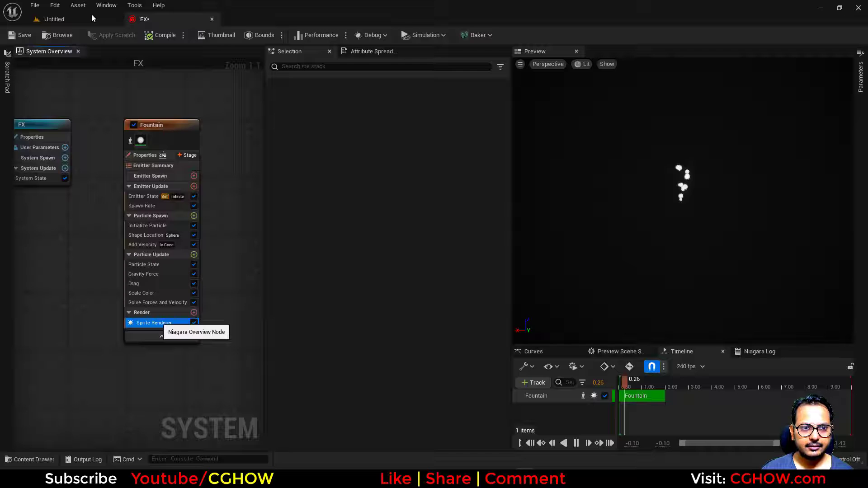
click(97, 19)
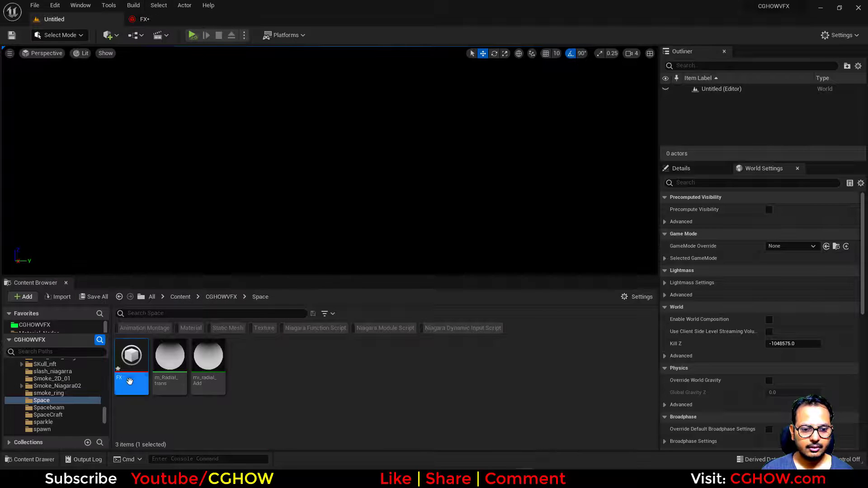
click(144, 19)
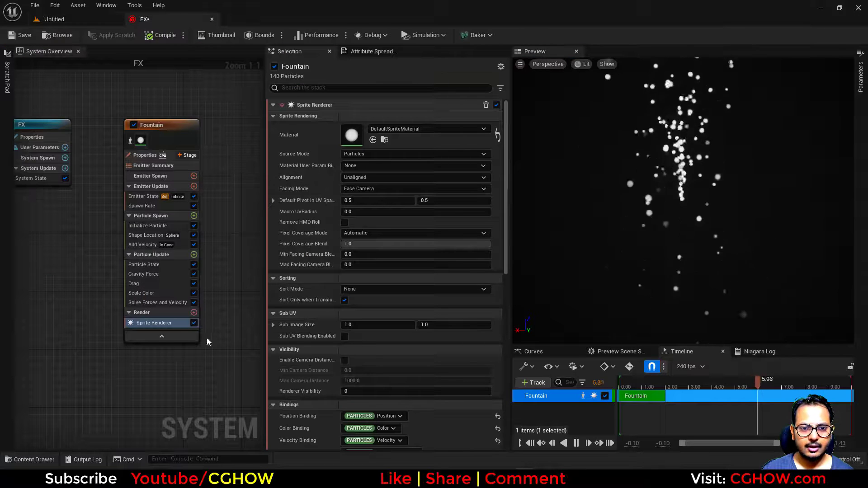
click(372, 140)
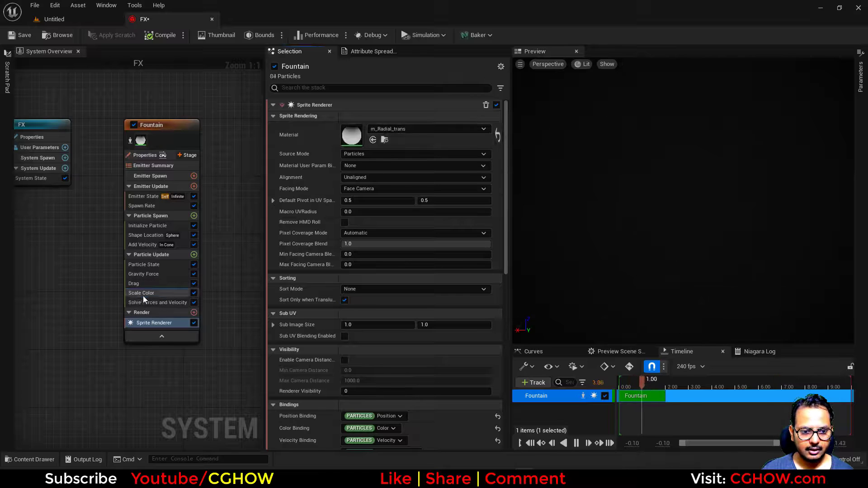
Delete Scale Color, Drag, Gravity Force, Add Velocity, Shape Location, Spawn Rate and the Sprite Renderer from the Fountain emitter
ctrl+click(143, 295)
ctrl+click(143, 285)
ctrl+click(144, 274)
ctrl+click(147, 246)
ctrl+click(147, 238)
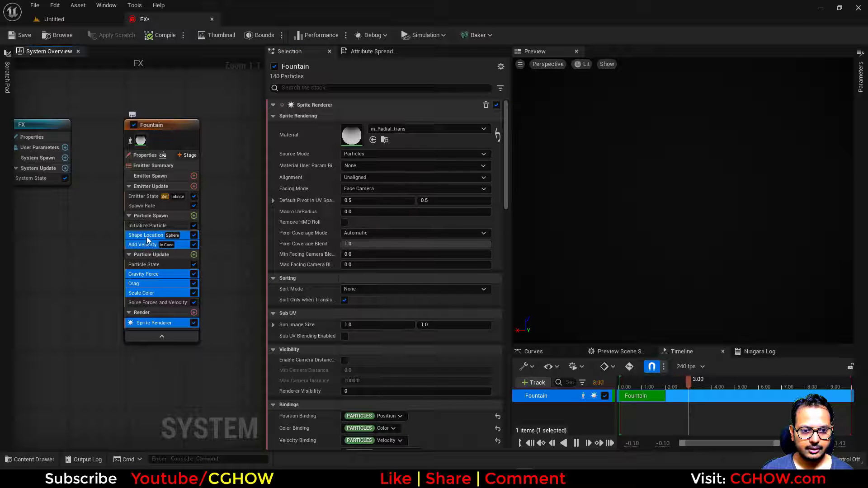
ctrl+click(149, 206)
key(Delete)
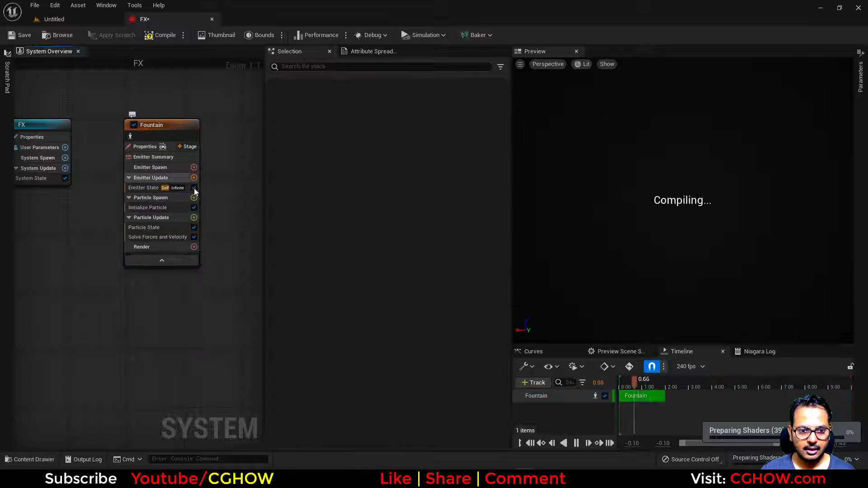
Add a Spawn Burst Instantaneous module to Emitter Update with a spawn count of 1
click(194, 177)
click(228, 248)
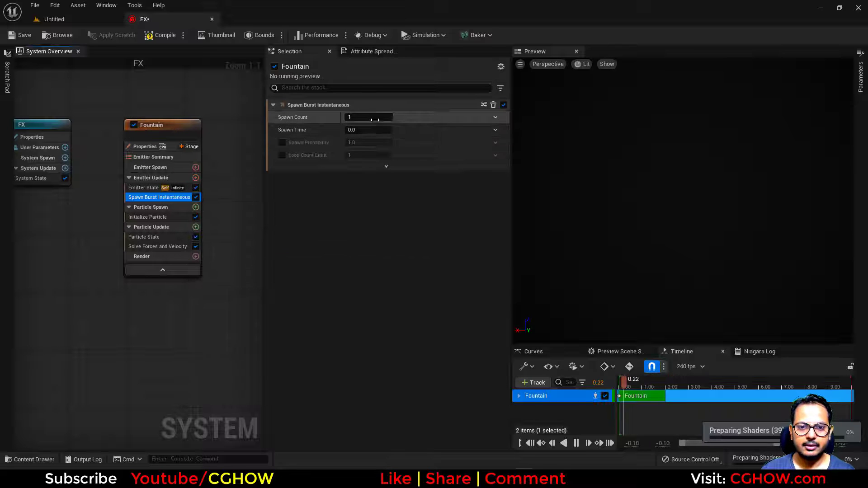
click(369, 117)
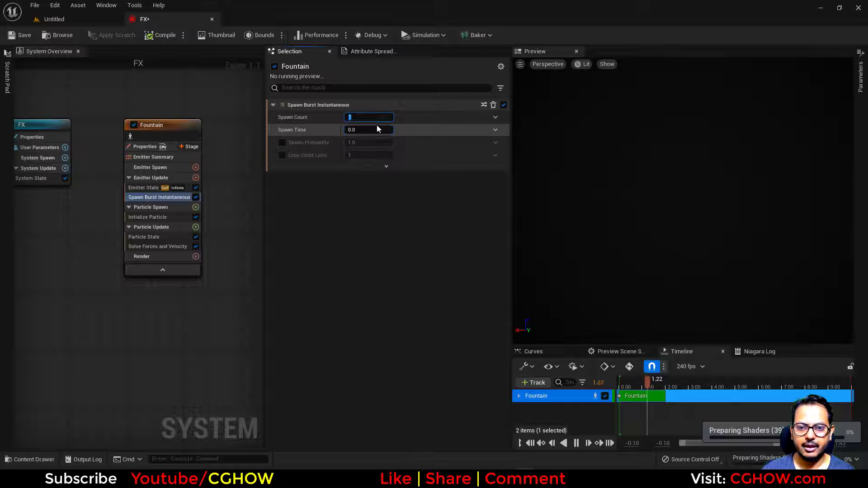
Change the preview scene's environment color to a dark grey so the background is lighter
click(626, 354)
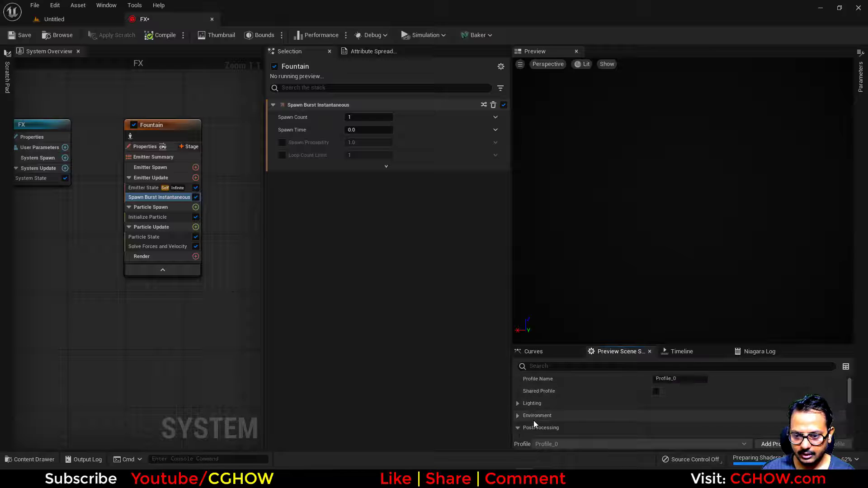
click(533, 420)
scroll(521, 406, down, 3)
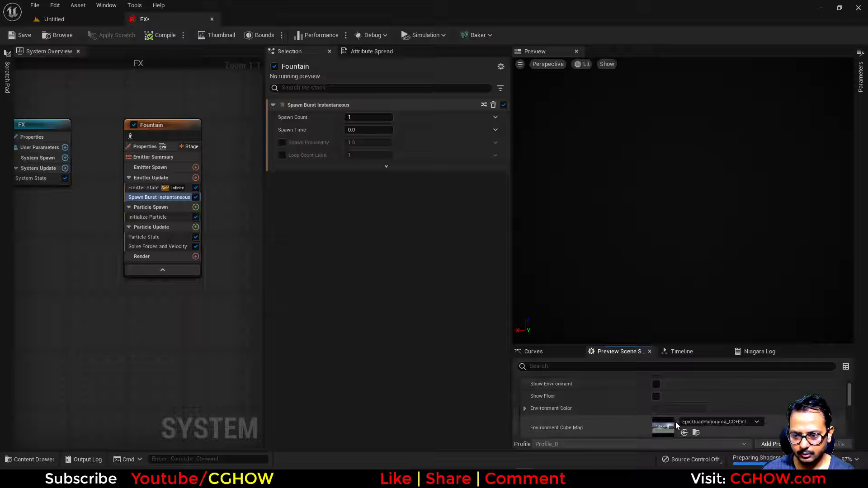
click(673, 409)
drag(607, 344, 608, 341)
click(607, 452)
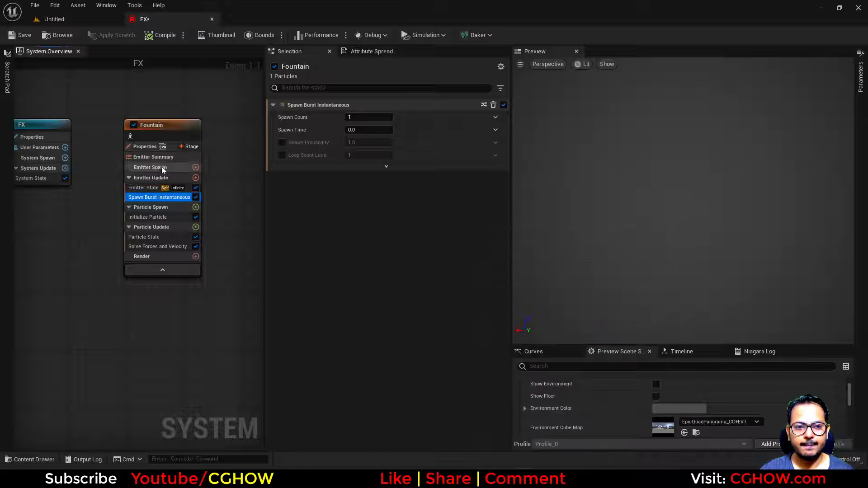
In Initialize Particle, set Mass Mode to Unset and Sprite Size Mode to Uniform with a size of 50
click(154, 217)
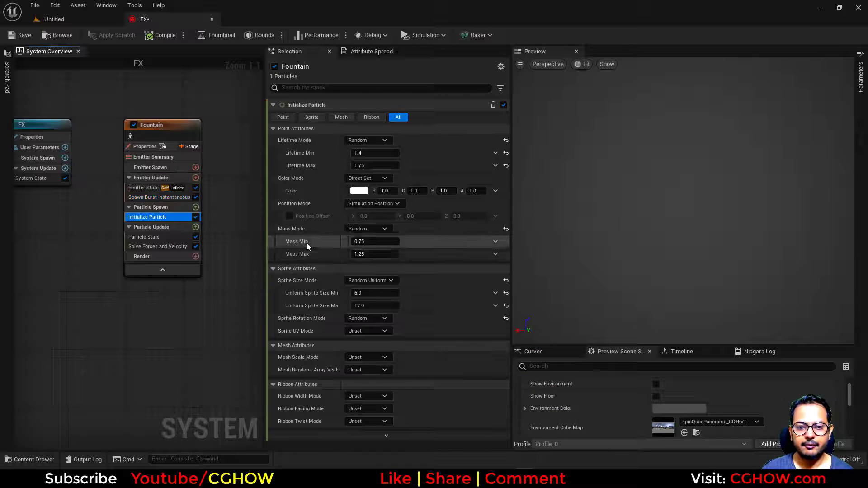
click(384, 229)
click(377, 236)
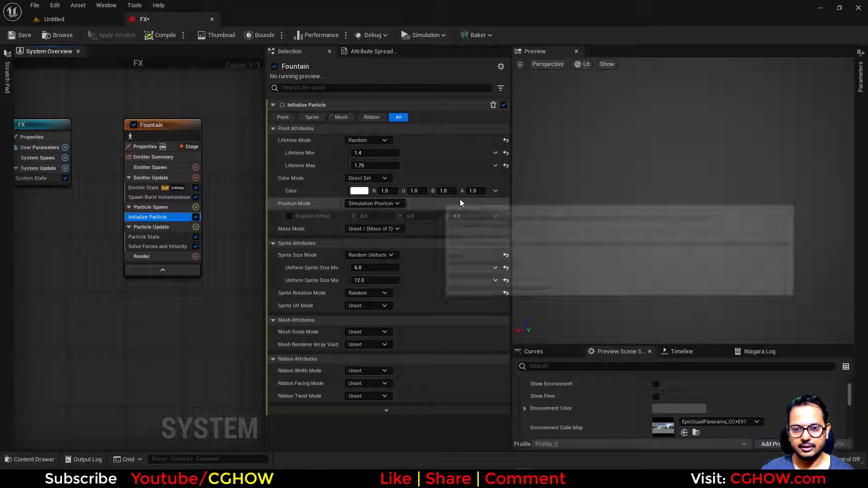
click(371, 255)
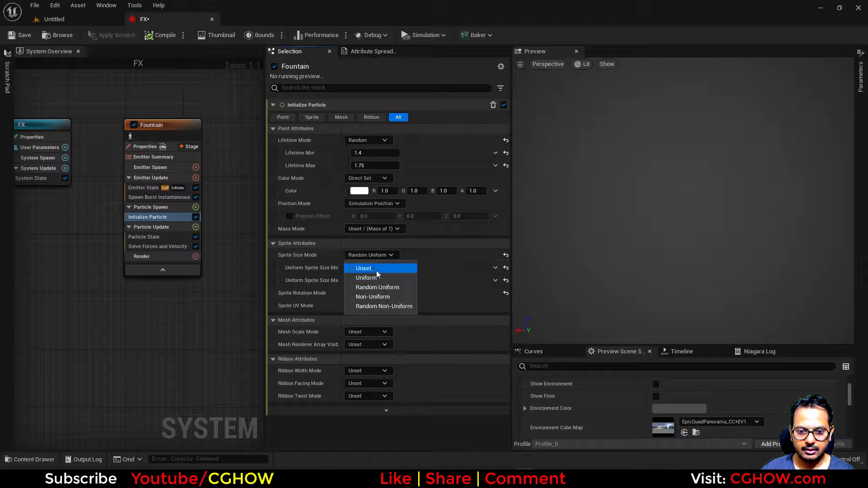
click(366, 278)
click(375, 267)
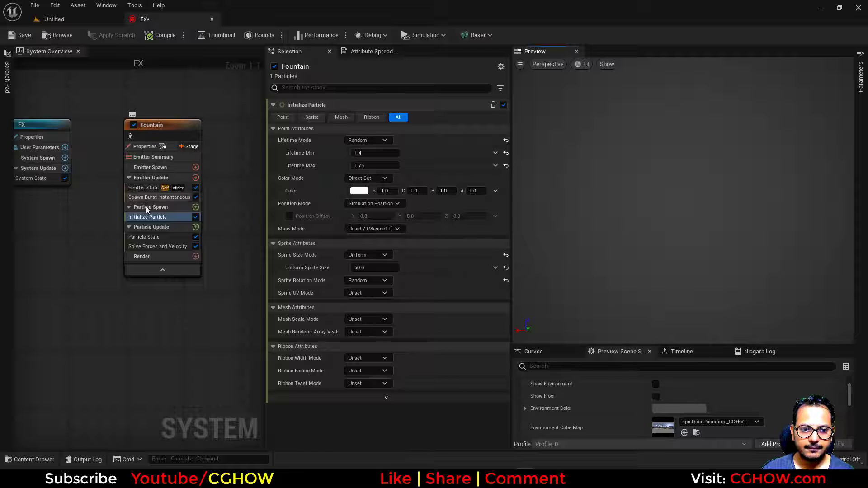
Keep particles alive after their lifetime by turning off Kill Particles in Particle State, and set the emitter's Loop Behavior to Once
click(161, 235)
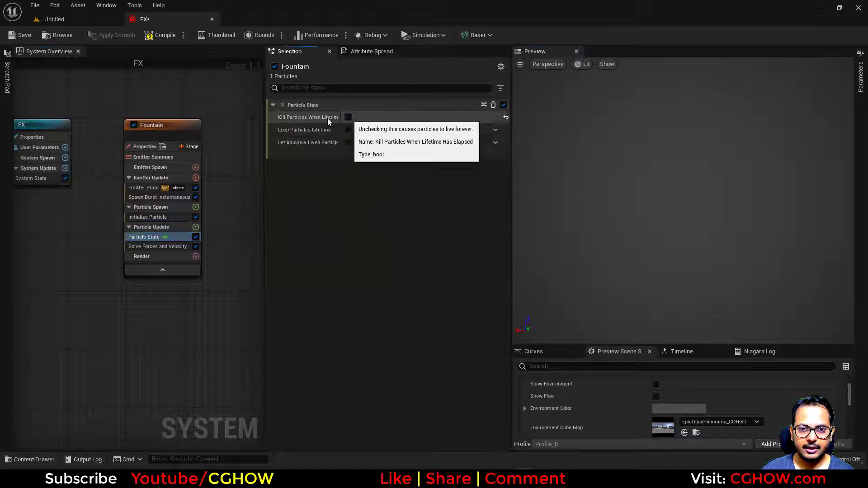
click(142, 187)
click(367, 165)
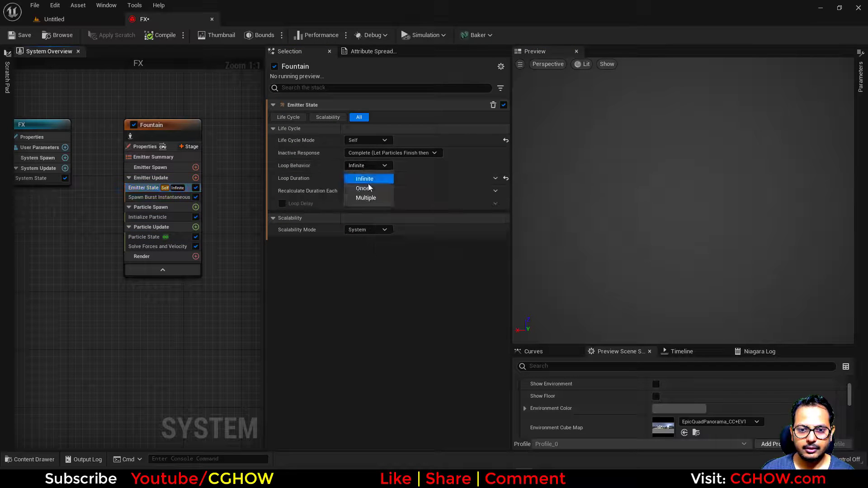
click(369, 188)
In Initialize Particle, increase the uniform sprite size to about 188 and set the color's alpha to 100
click(147, 217)
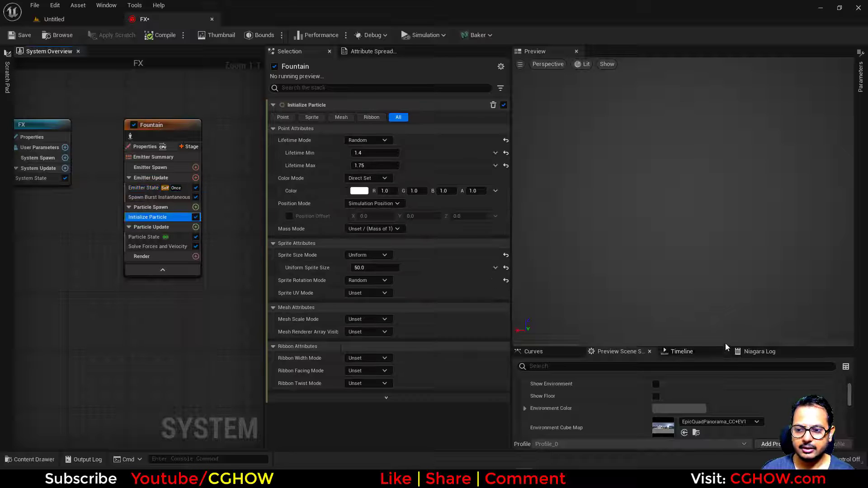
click(680, 351)
drag(664, 381, 638, 381)
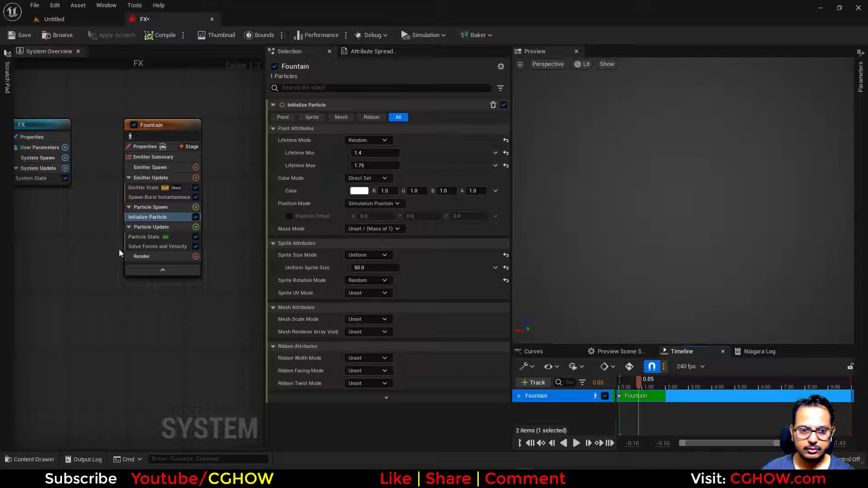
drag(377, 268, 429, 268)
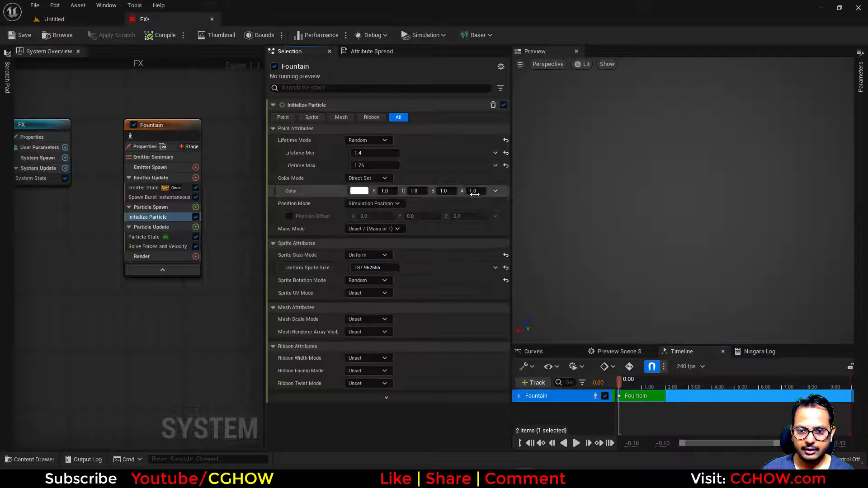
click(475, 194)
text(100)
key(Return)
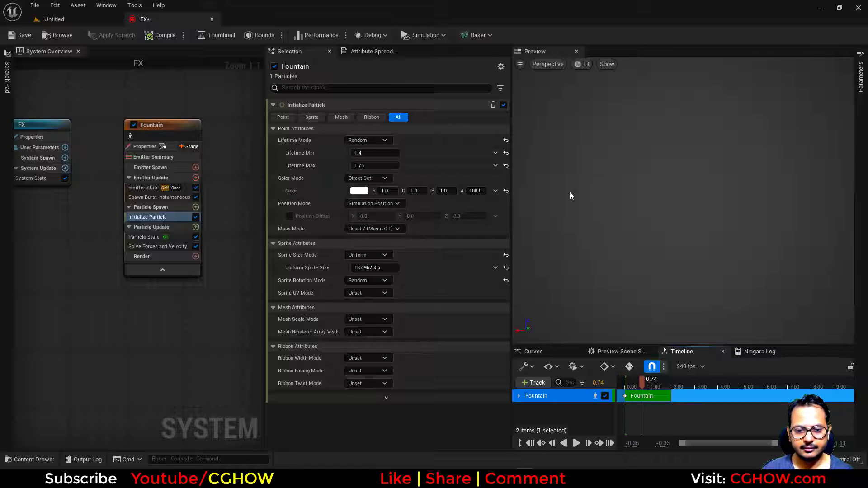
Add a Sprite Renderer to the Fountain emitter and assign m_Radial_trans as its material
click(196, 256)
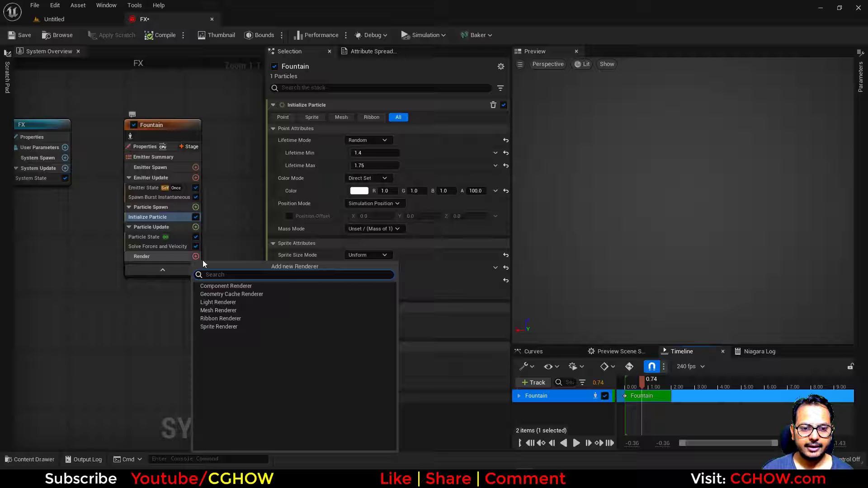
click(222, 323)
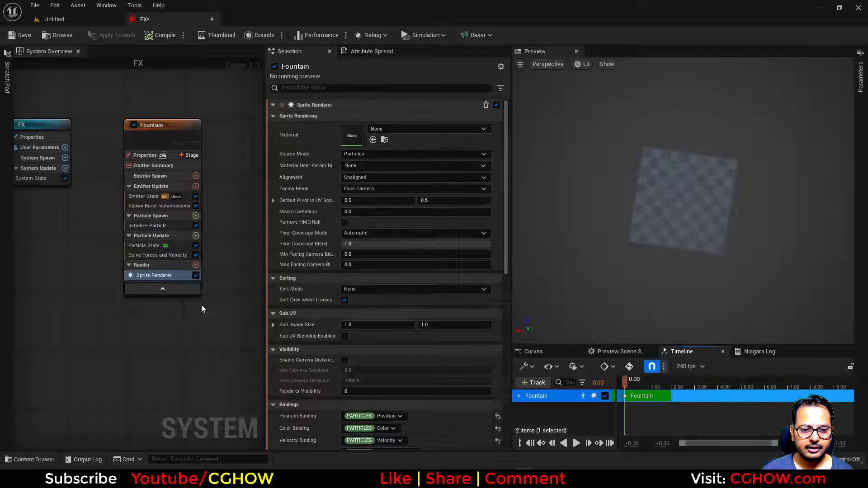
click(373, 139)
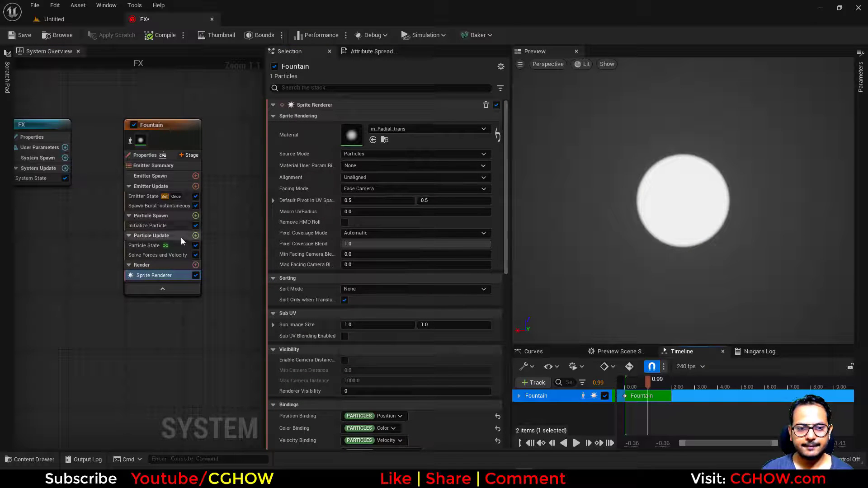
In the Fountain emitter's Initialize Particle, set the color to black with R, G and B at 0
click(169, 226)
text(0.)
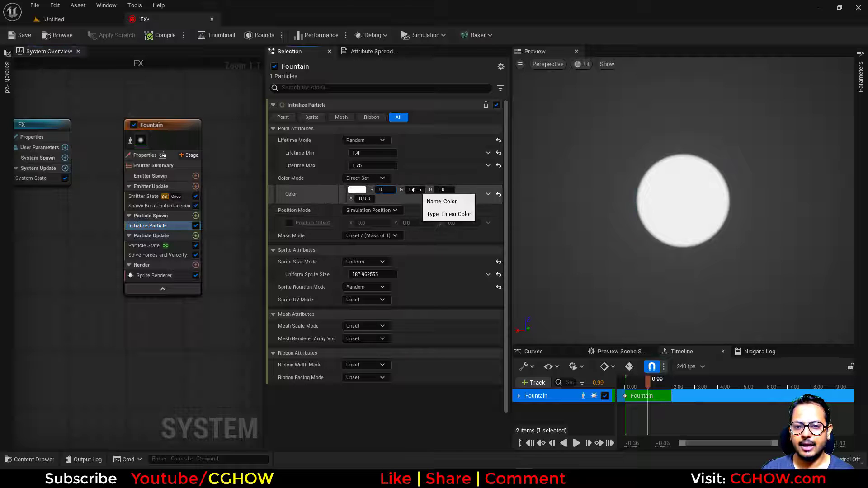
click(416, 189)
text(0.)
click(445, 190)
text(0.)
key(Return)
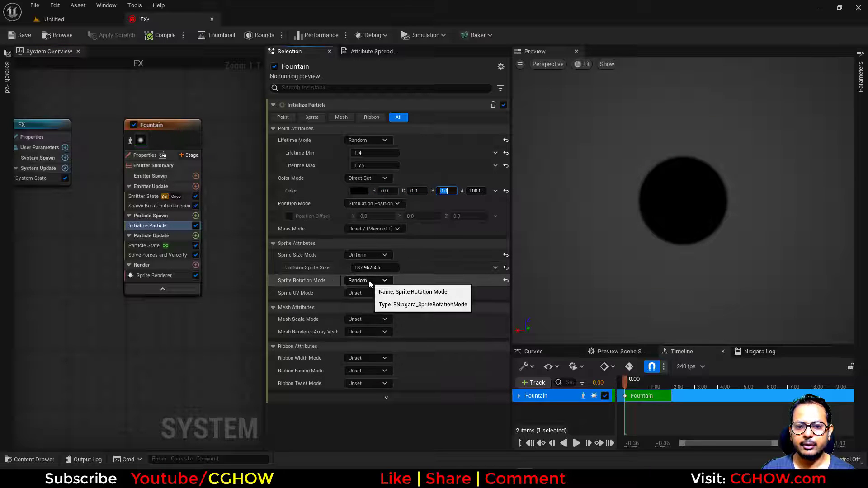
Set the Sprite Rotation Mode to Unset and the uniform sprite size to 100
click(368, 280)
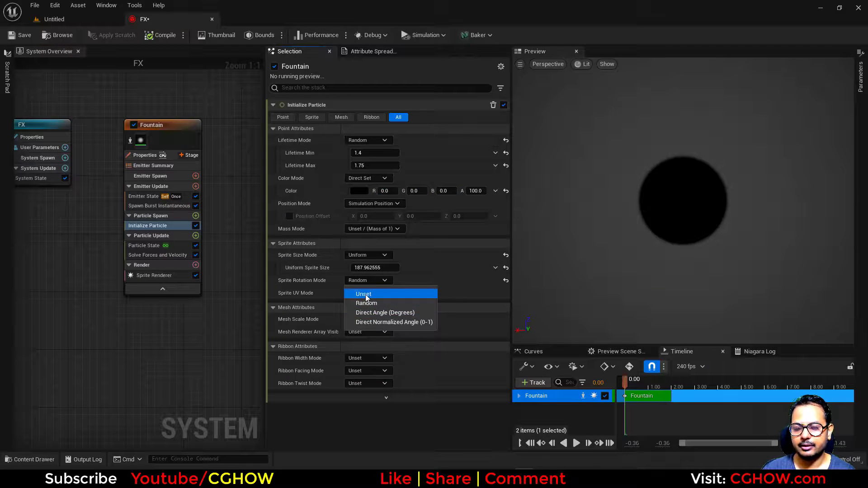
click(365, 294)
click(367, 268)
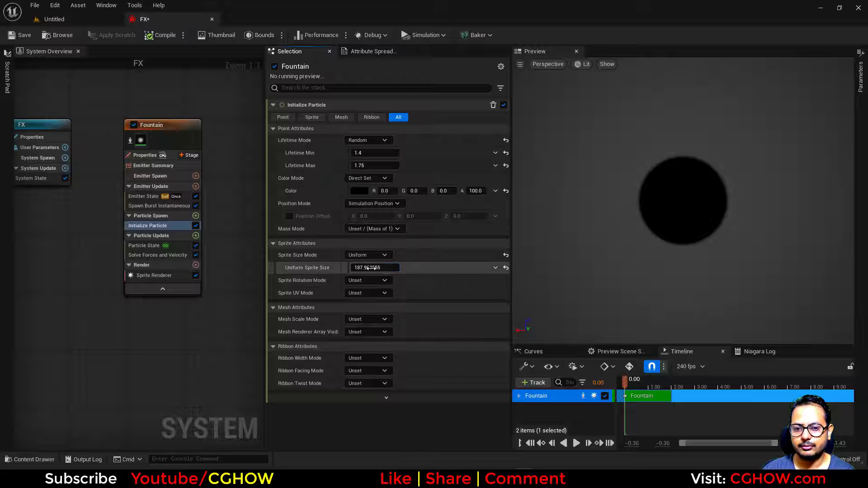
text(100)
key(Return)
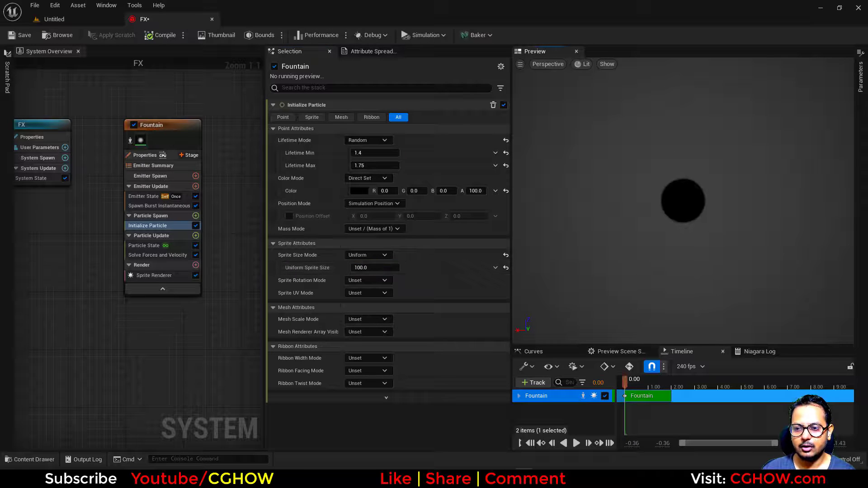
Check the reference video, then add Dynamic Material Parameters to the Fountain emitter's Particle Update and set density to 2
click(439, 478)
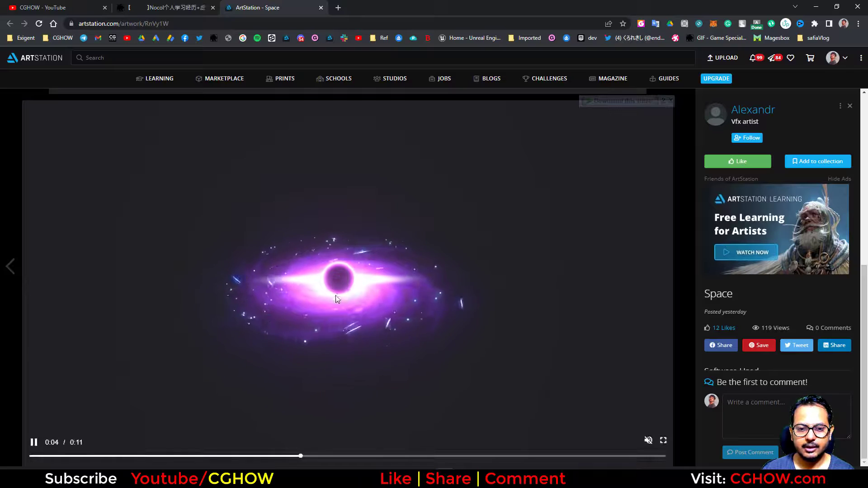
click(816, 6)
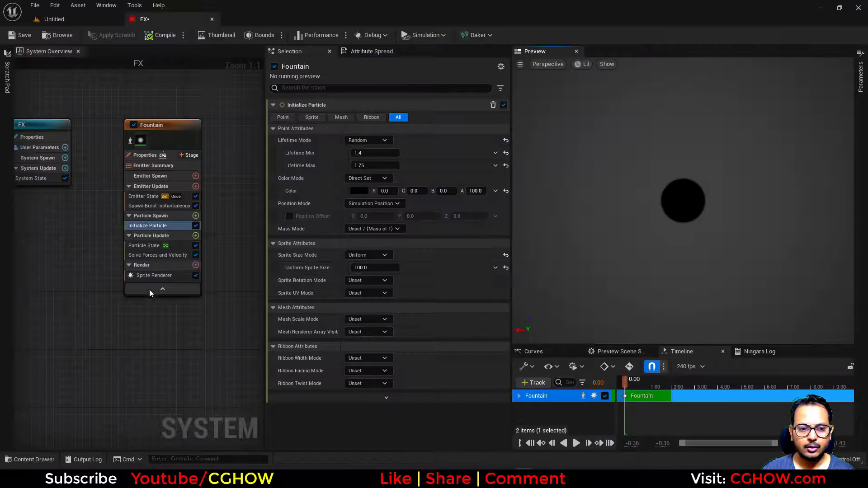
click(196, 235)
text(scale color)
click(212, 301)
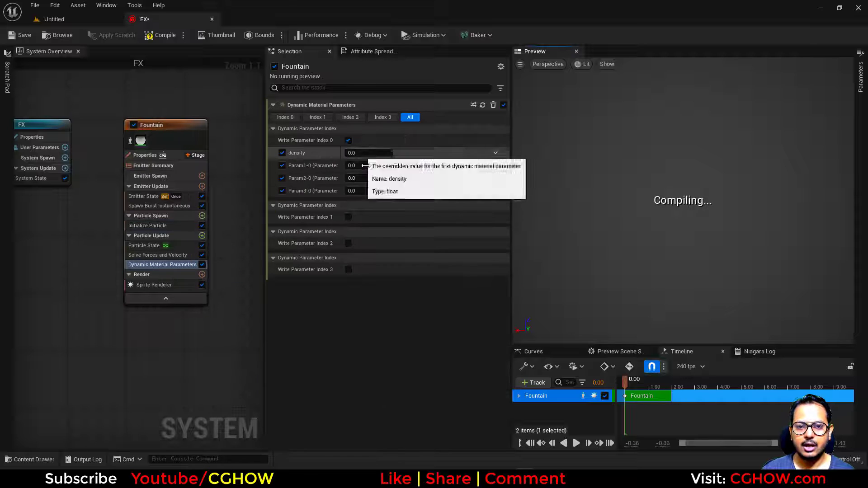
click(368, 153)
text(10)
key(Return)
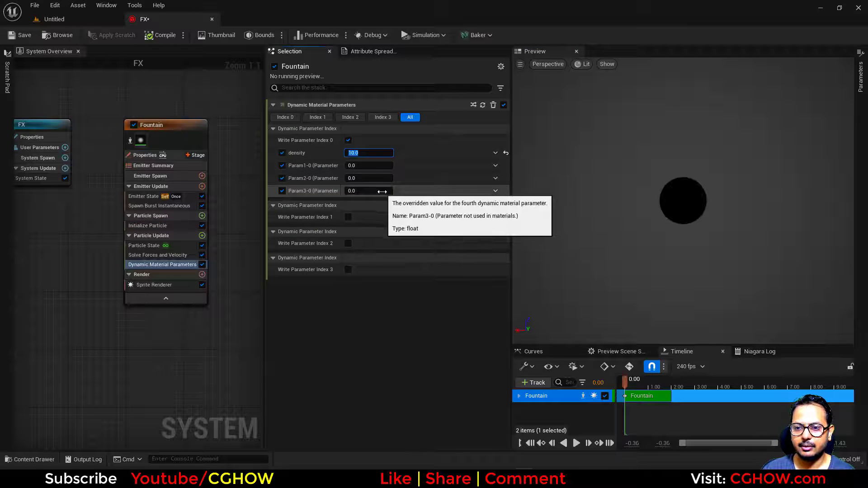
text(2)
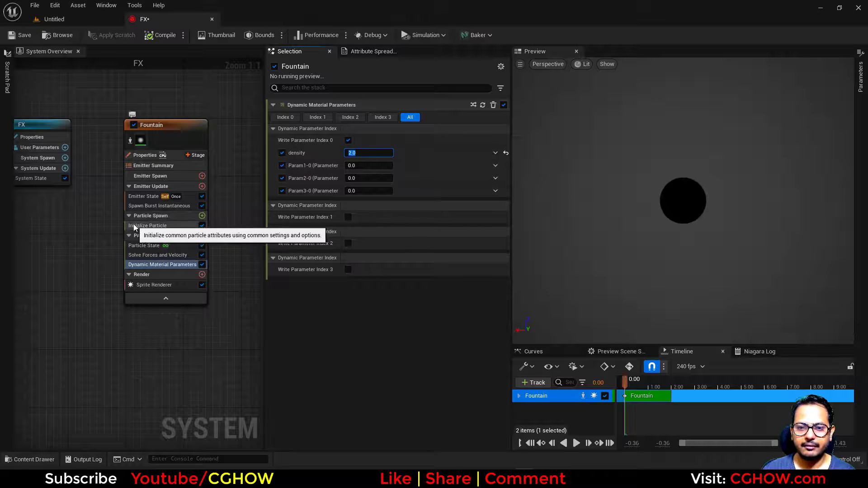
Set the particle color's alpha to 1, raise the density parameter to about 14.67, and compare the core with the reference video
click(147, 225)
click(475, 191)
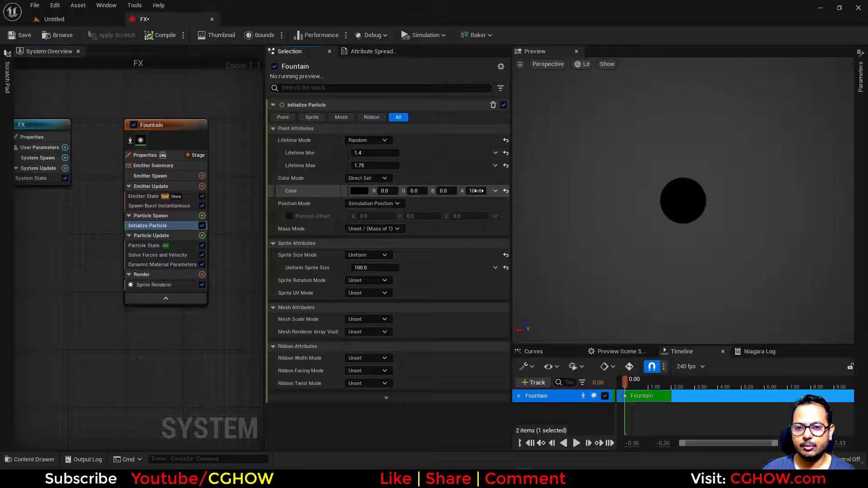
text(1)
key(Return)
click(163, 264)
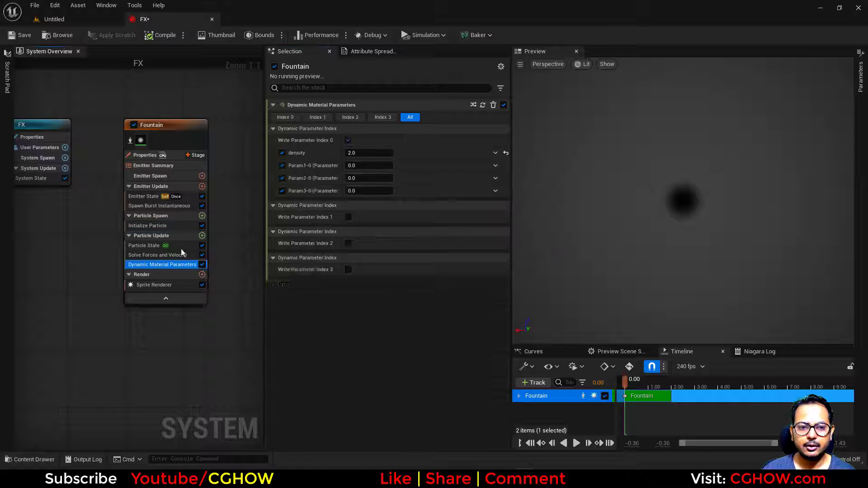
drag(369, 153, 385, 153)
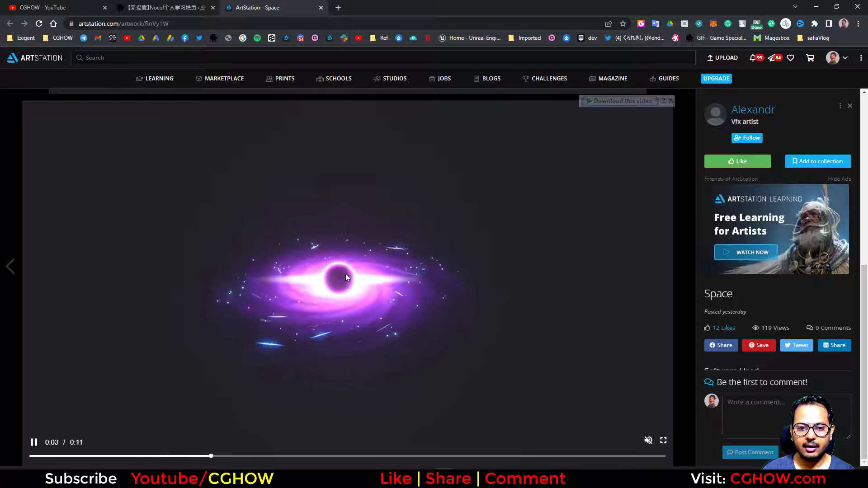
click(819, 5)
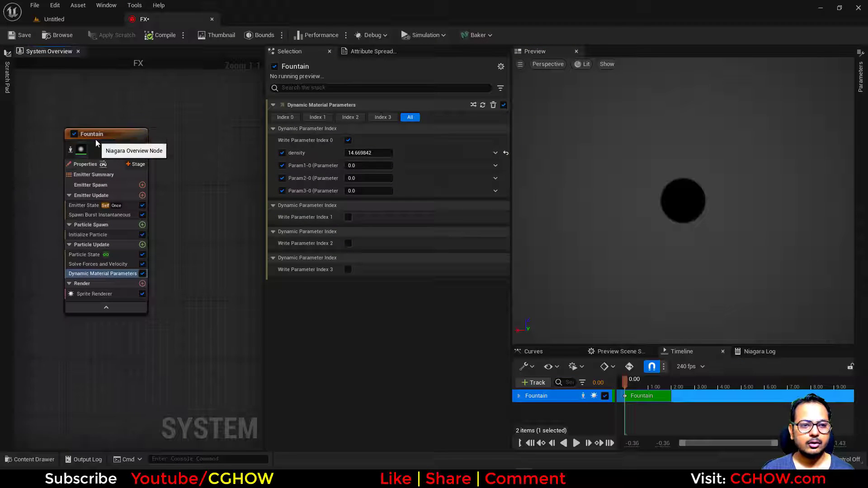
Rename the Fountain emitter as dark_core
double_click(96, 138)
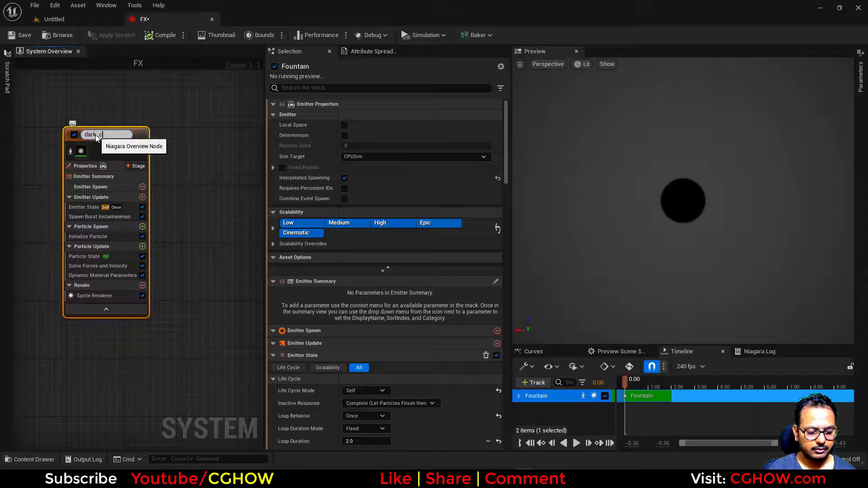
text(dark_core)
key(Return)
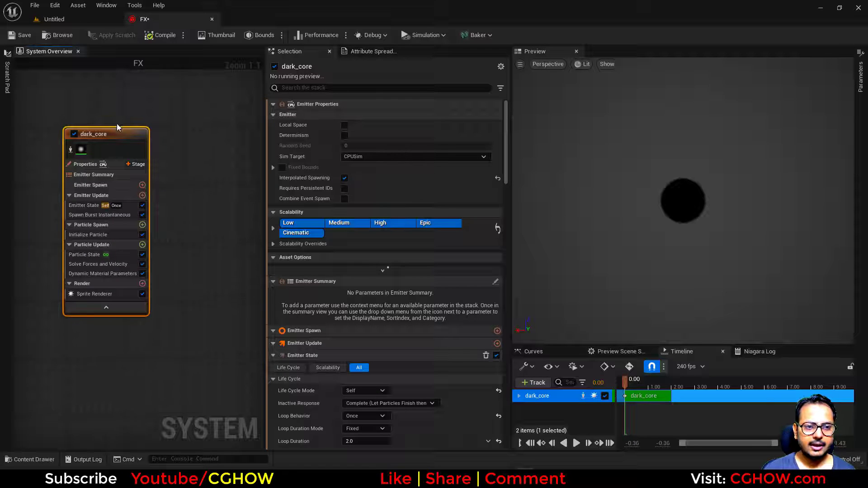
Duplicate the dark_core emitter, place the copy beside it, and rename it purple_ring
click(142, 119)
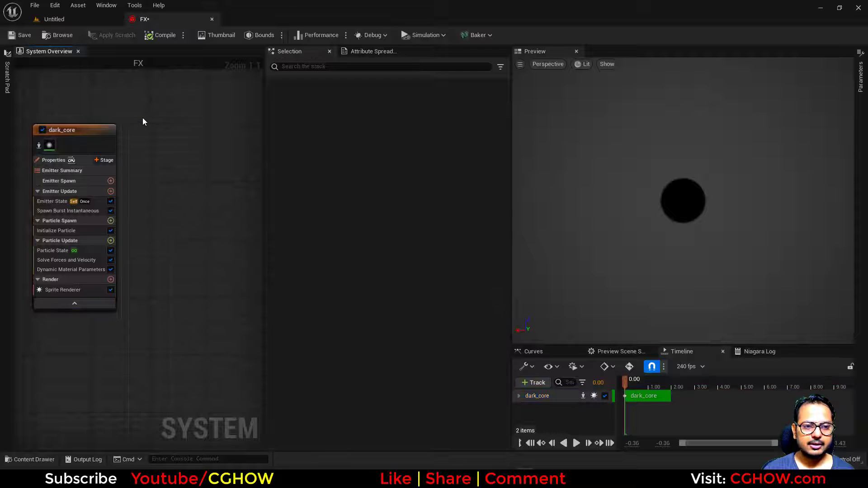
key(ctrl+v)
drag(176, 120, 164, 129)
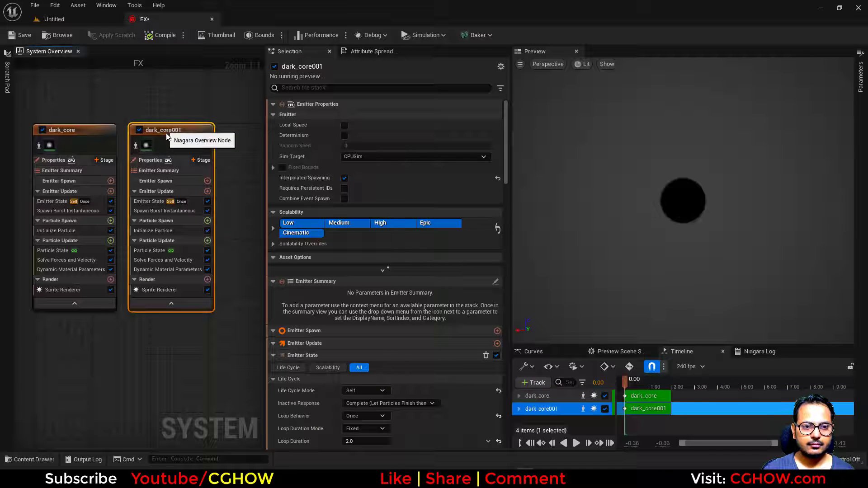
double_click(164, 130)
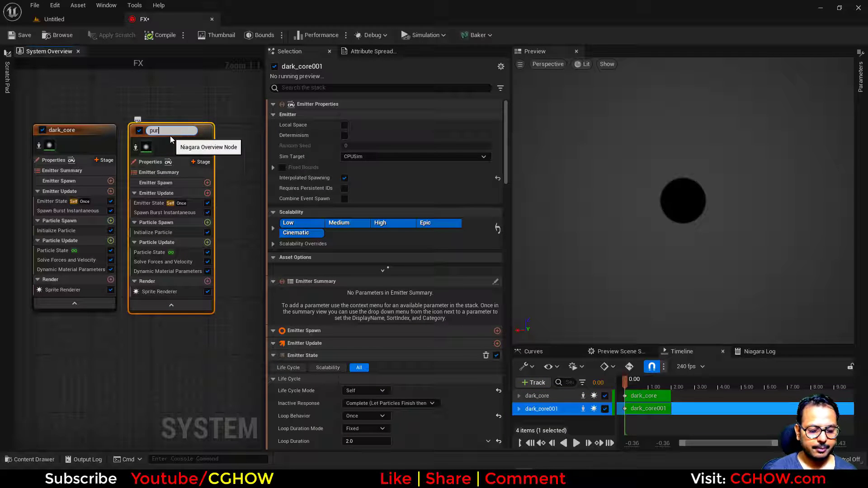
text(purple_ri)
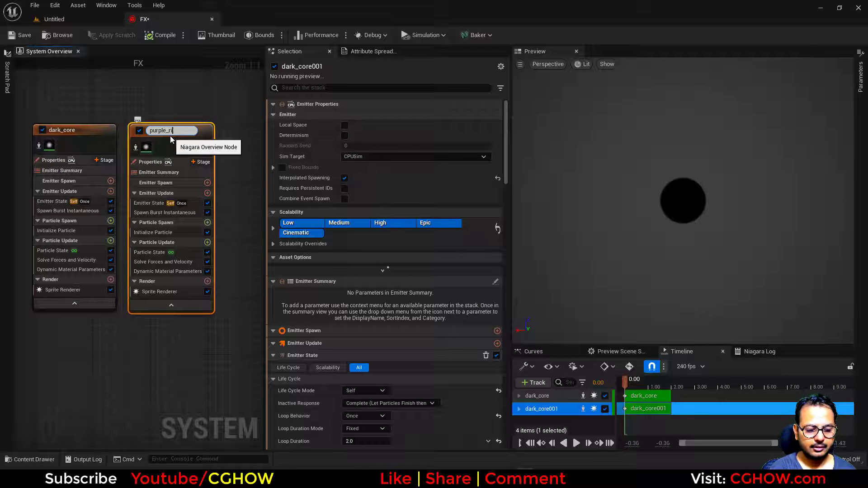
text(ng)
key(Return)
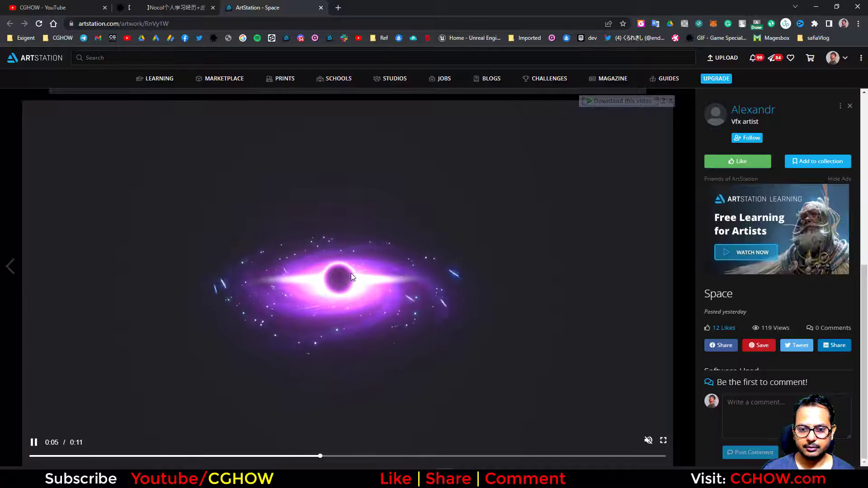
In purple_ring's Initialize Particle, set the color to purple (R about 0.696, G 0, B 1) and the uniform sprite size to about 112
click(823, 7)
right_drag(122, 104, 128, 100)
click(164, 227)
click(312, 194)
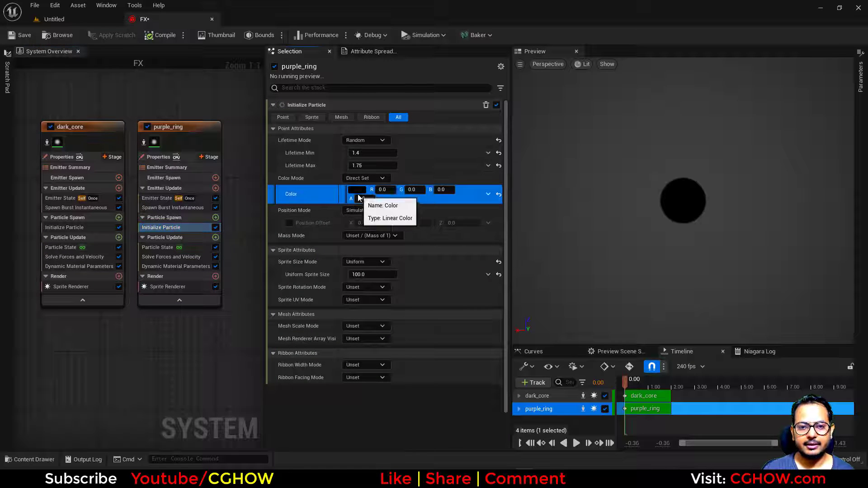
click(362, 191)
drag(418, 253, 429, 212)
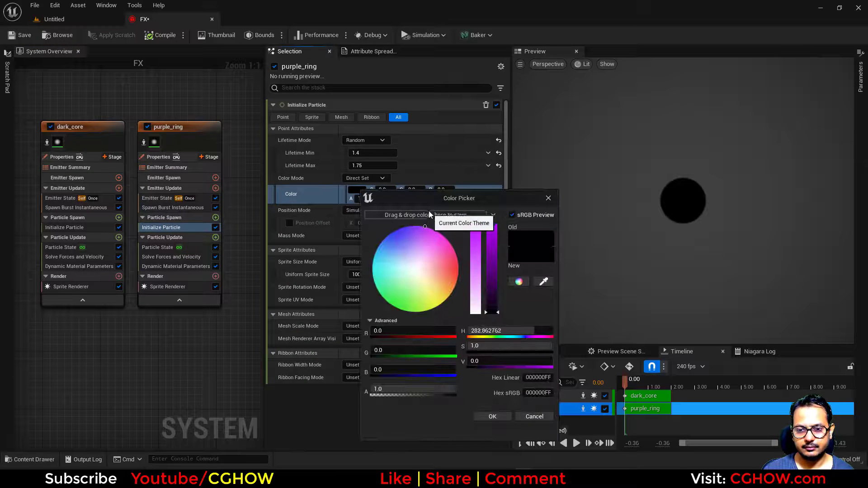
drag(499, 237, 493, 225)
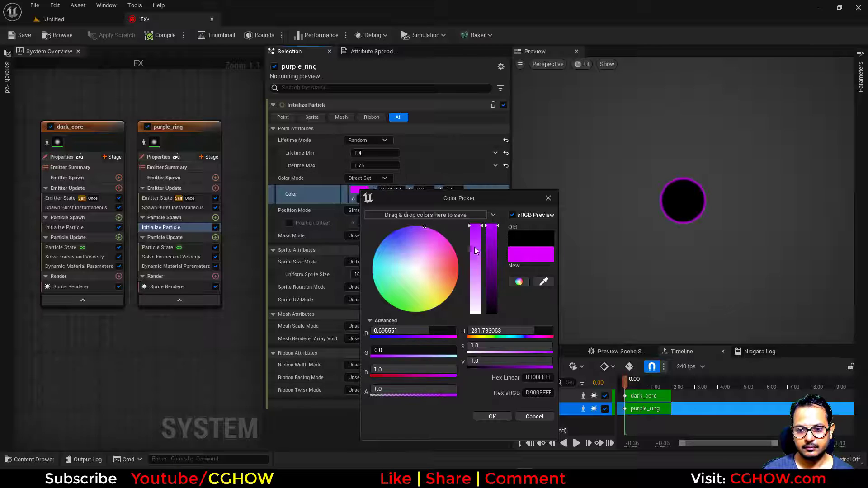
click(493, 416)
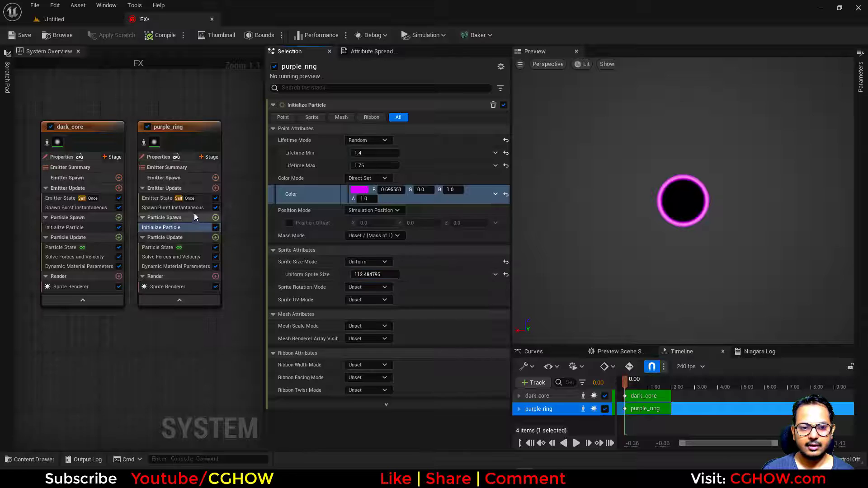
Lower dark_core's density parameter to about 8.48 to soften its edge and compare it with the reference video
click(148, 267)
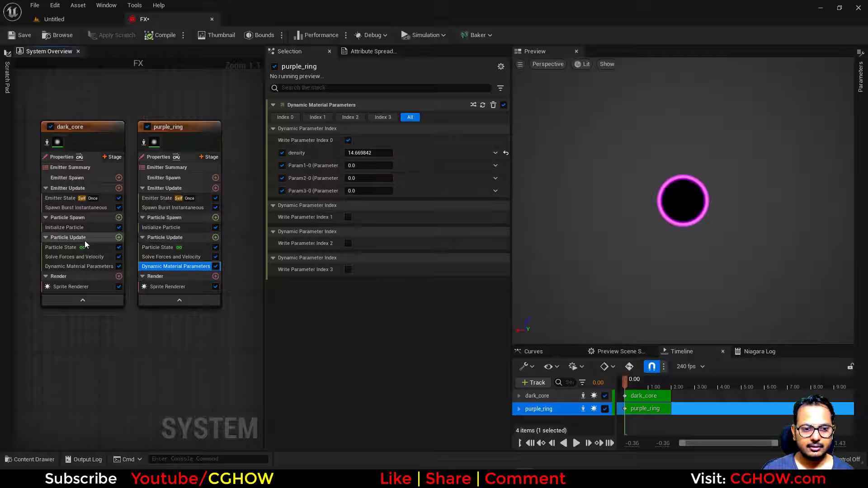
click(65, 266)
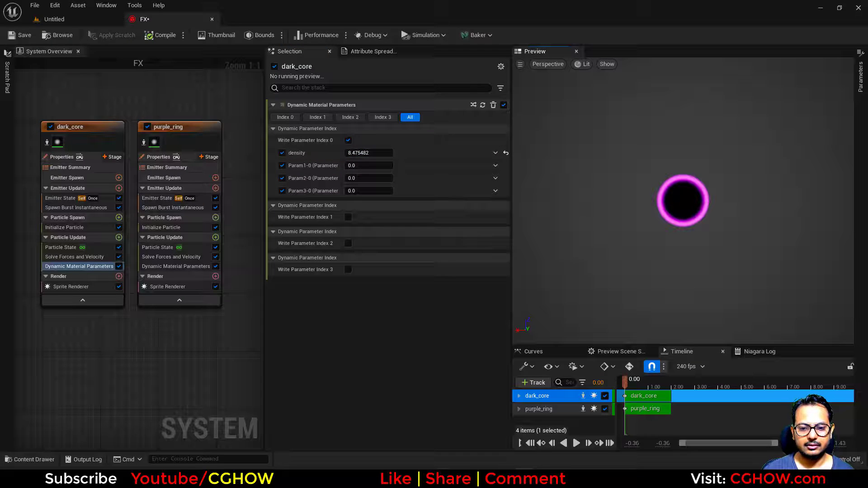
key(alt+Tab)
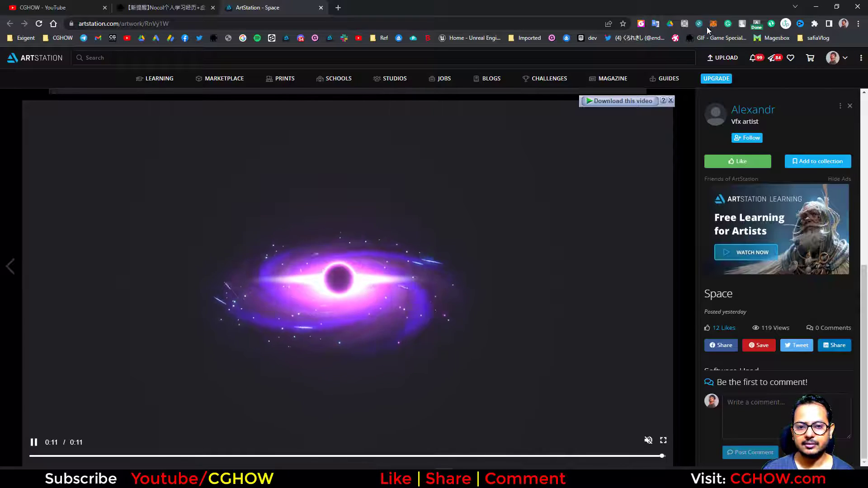
click(816, 6)
Duplicate the purple_ring emitter and rename the copy White_glow
right_drag(182, 127, 102, 121)
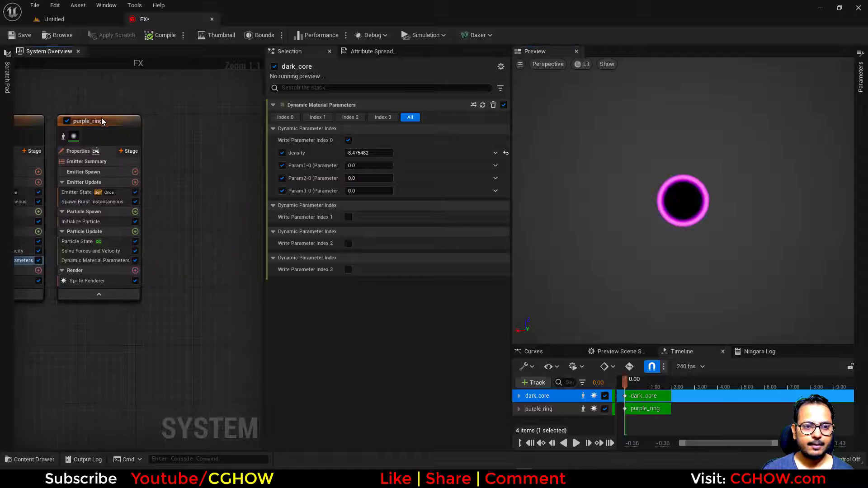
click(104, 121)
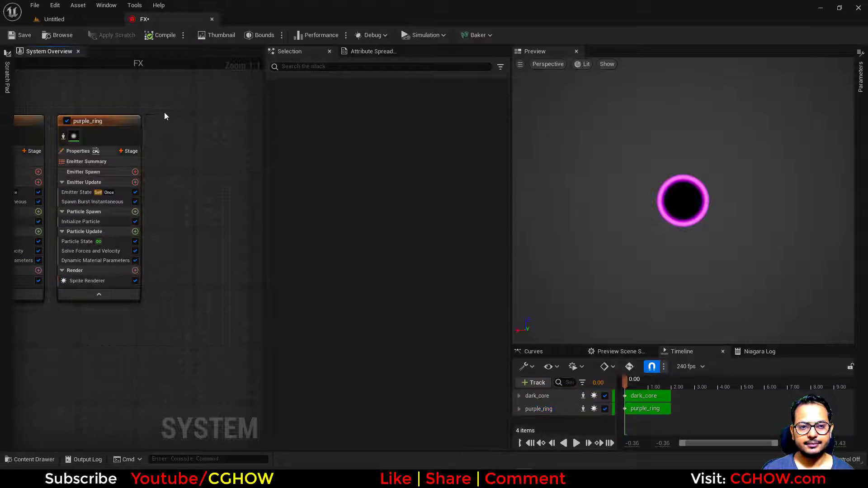
key(ctrl+d)
double_click(179, 121)
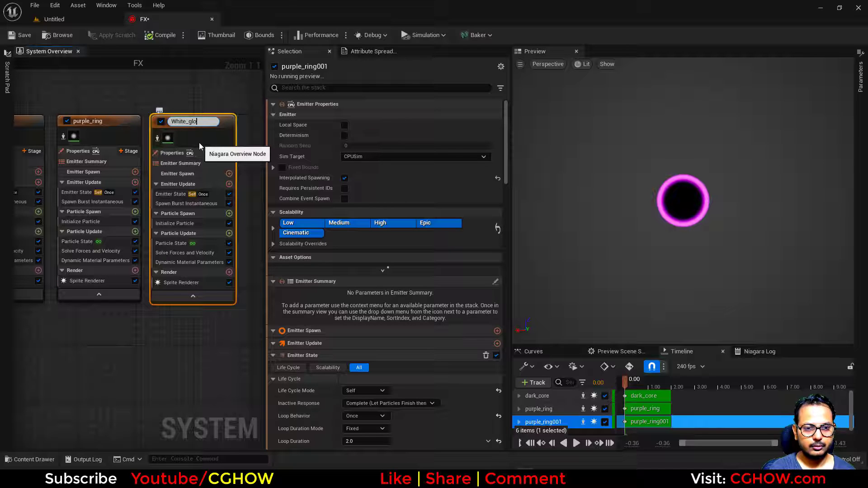
key(Return)
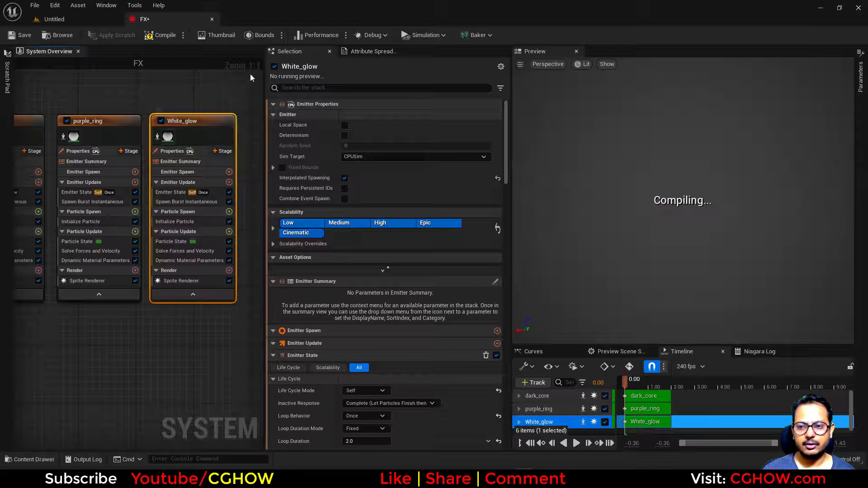
In White_glow's Initialize Particle, set the color to white with R, G and B at 1
click(173, 222)
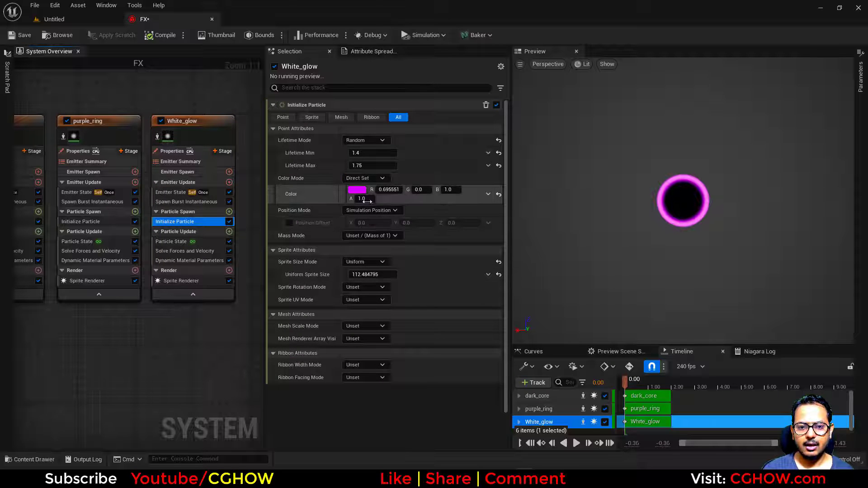
click(383, 189)
text(1)
click(425, 191)
text(1)
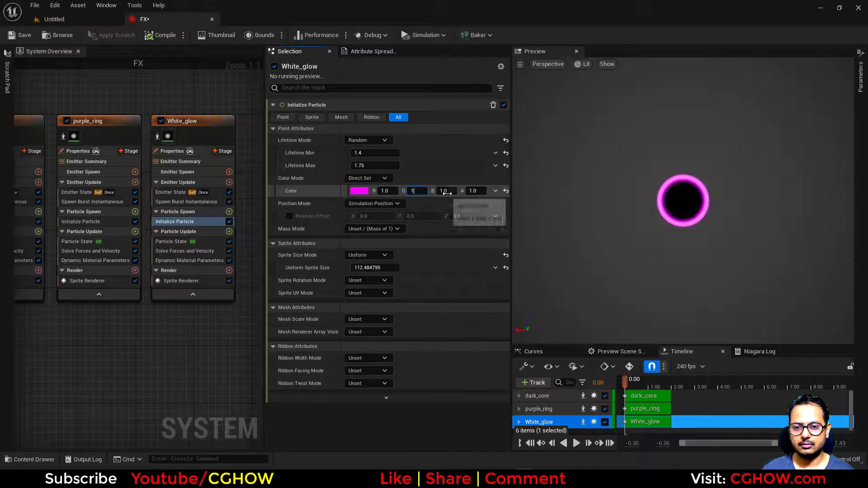
click(449, 193)
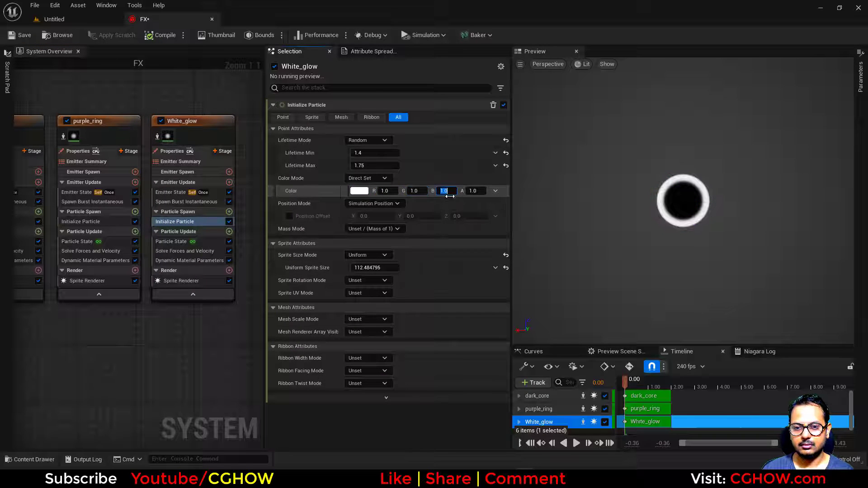
Raise White_glow's uniform sprite size to about 122
click(359, 268)
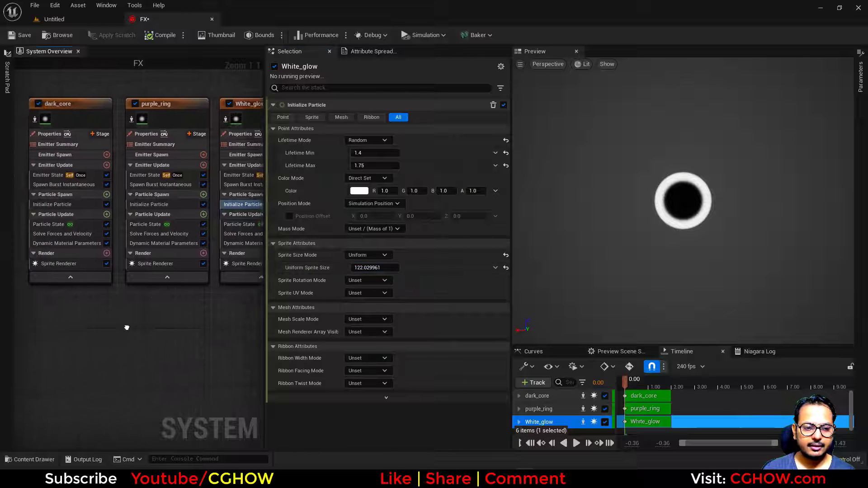
Set the Sprite Renderer's sort order hint to 1 for purple_ring and 2 for dark_core
right_drag(113, 281, 184, 263)
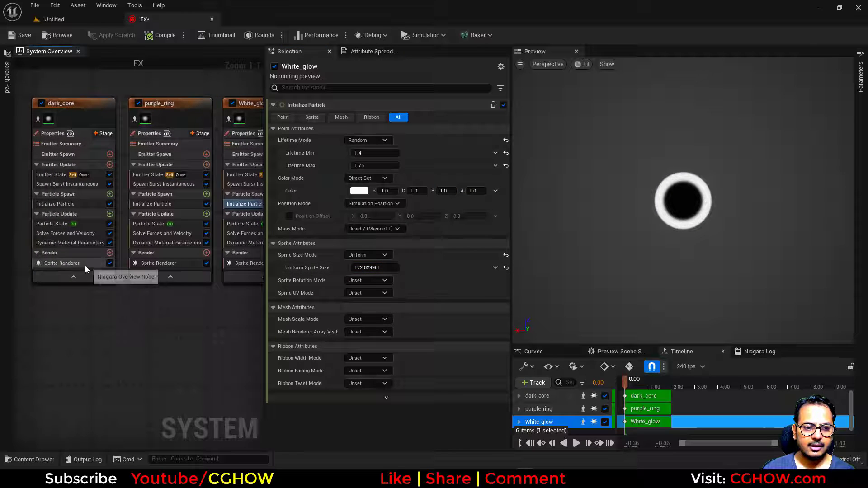
click(236, 266)
click(156, 265)
scroll(400, 277, down, 10)
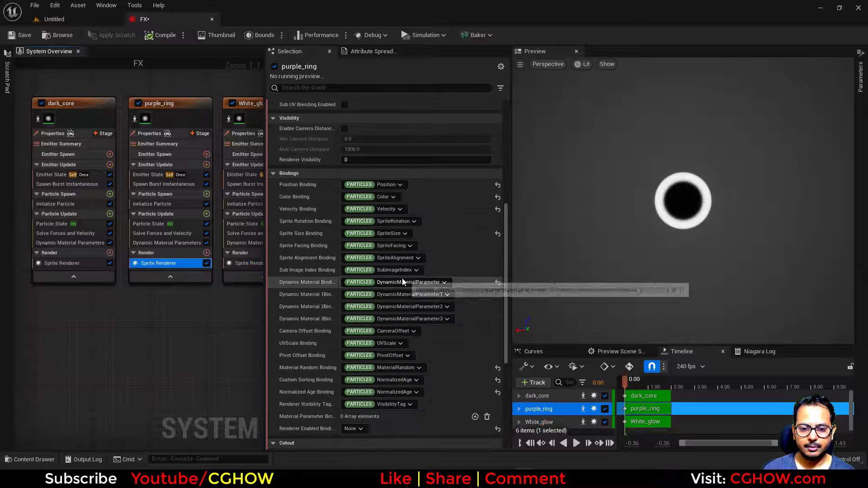
scroll(403, 282, down, 5)
click(363, 393)
text(1)
key(Return)
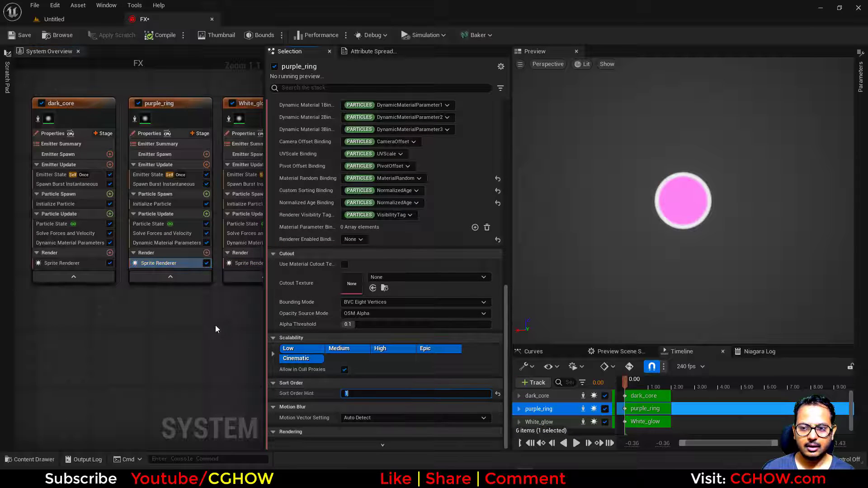
click(63, 263)
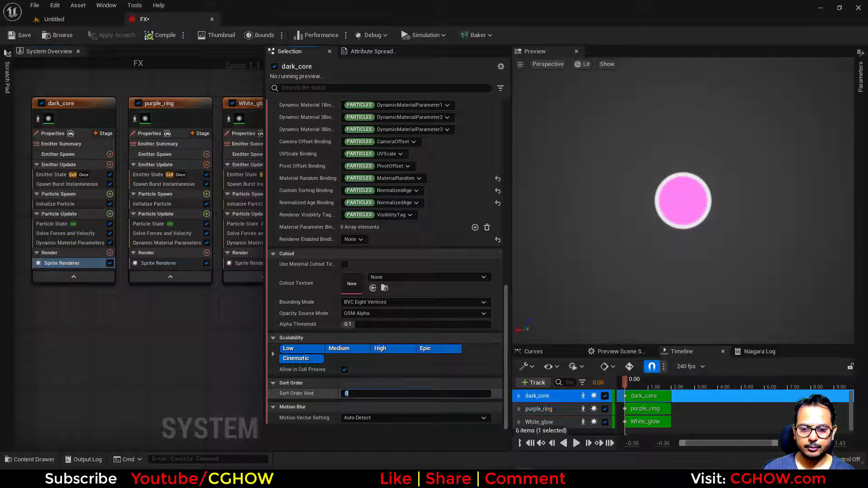
Lower White_glow's density parameter to about 2.09 and raise its uniform sprite size to about 137
right_drag(182, 356, 75, 376)
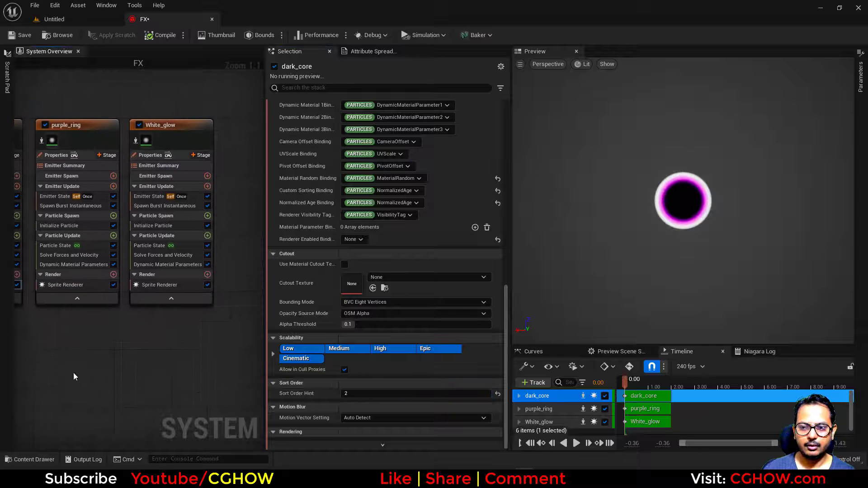
click(168, 264)
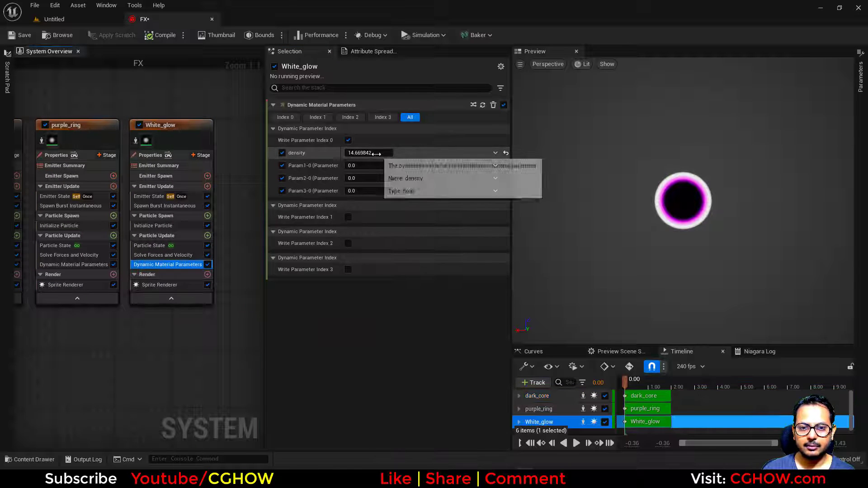
drag(376, 154, 348, 154)
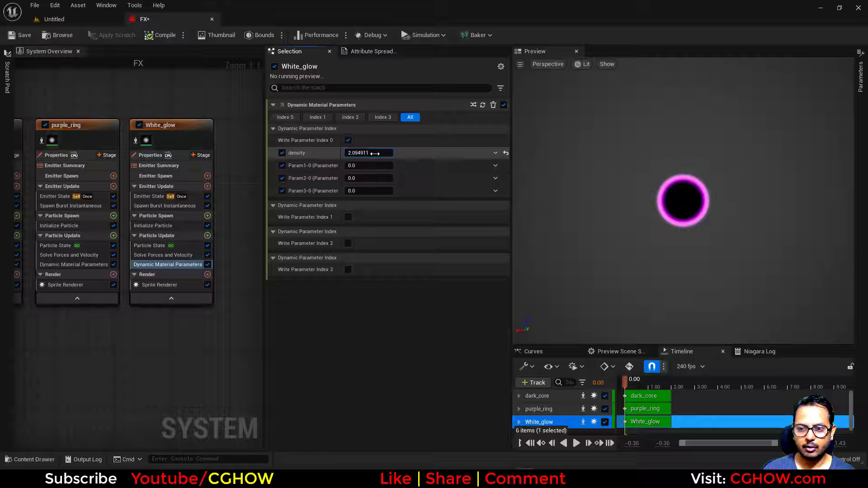
click(159, 227)
drag(363, 267, 374, 267)
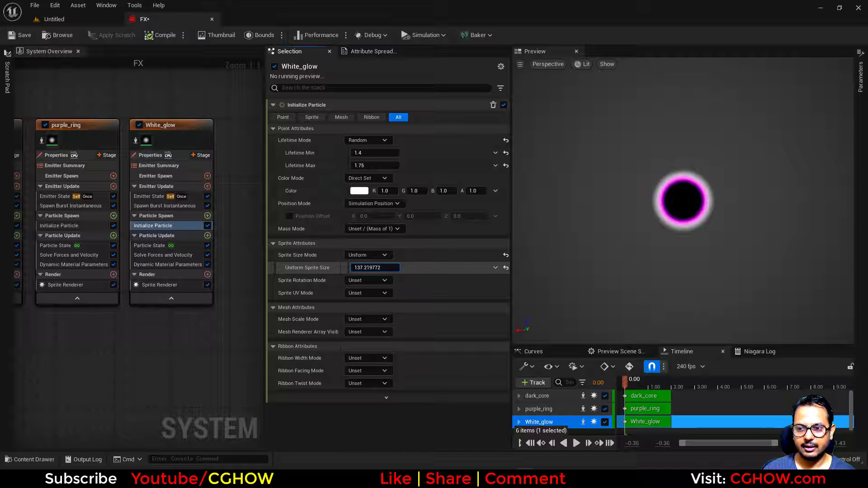
Check the ArtStation reference video in the browser, and duplicate the White_glow emitter as a new emitter named flare
right_drag(130, 355, 152, 351)
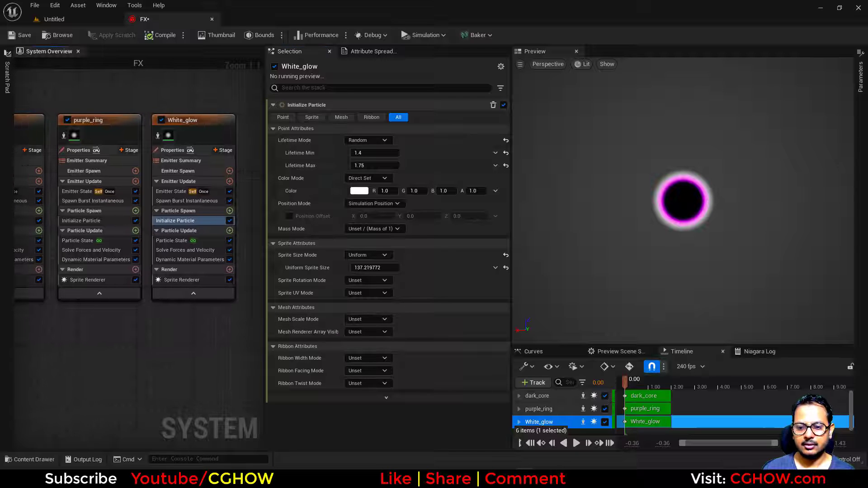
key(alt+Tab)
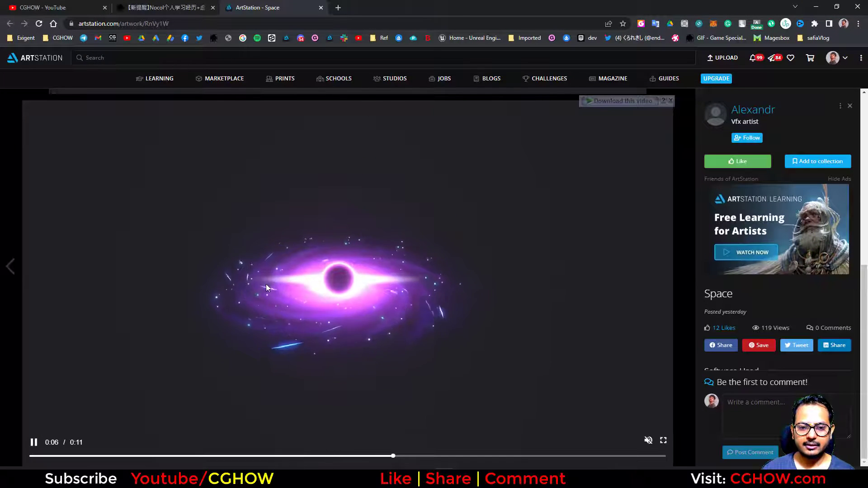
click(816, 7)
right_drag(199, 113, 63, 114)
click(70, 118)
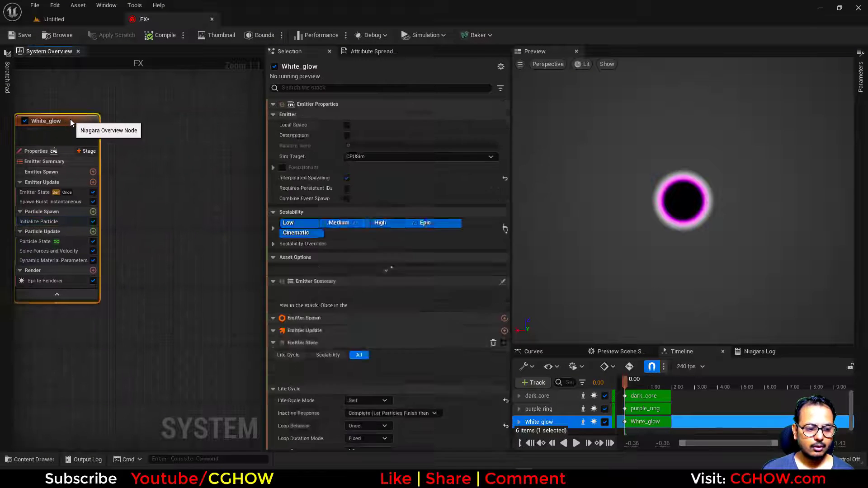
click(120, 112)
key(ctrl+v)
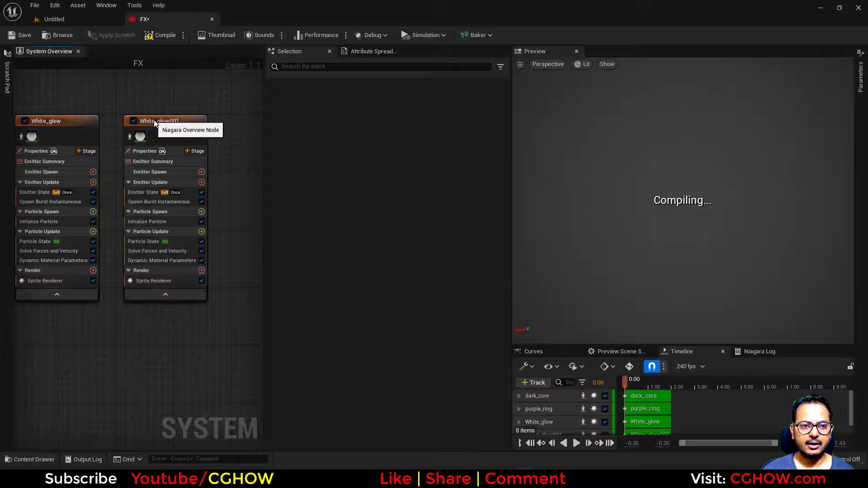
double_click(156, 122)
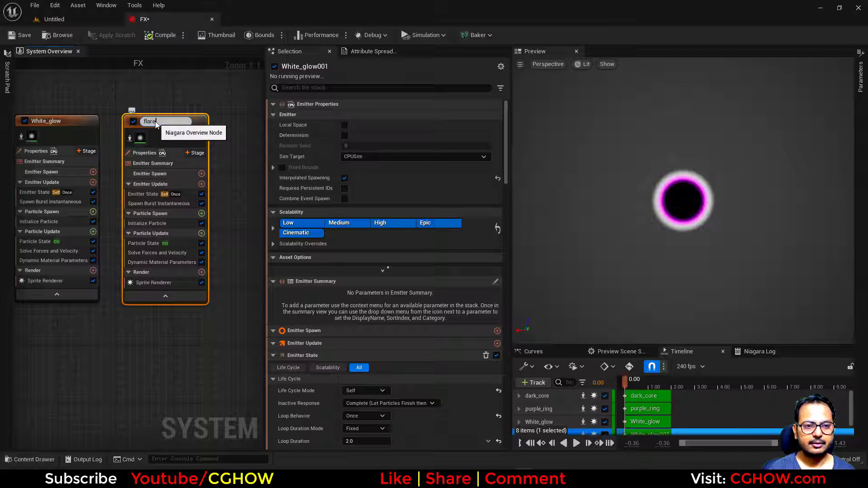
text(flare)
key(Return)
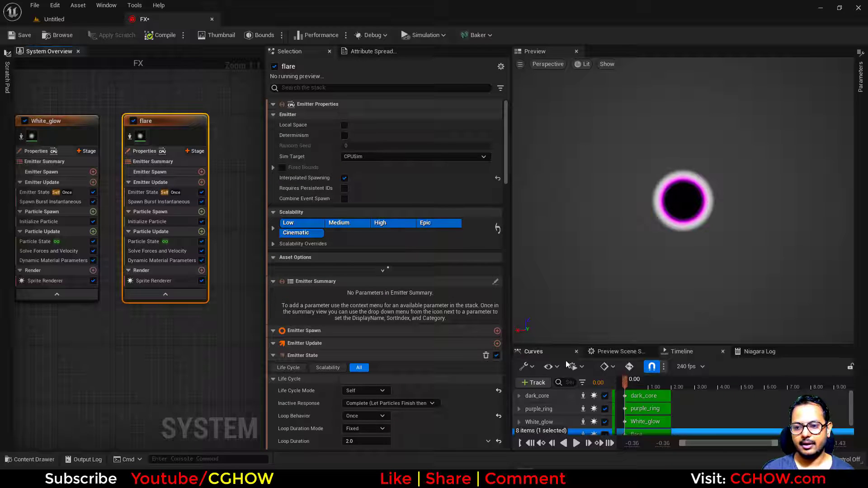
In flare's Initialize Particle, switch the sprite size mode to Non-Uniform with X about 520 and Y about 50.5
click(145, 222)
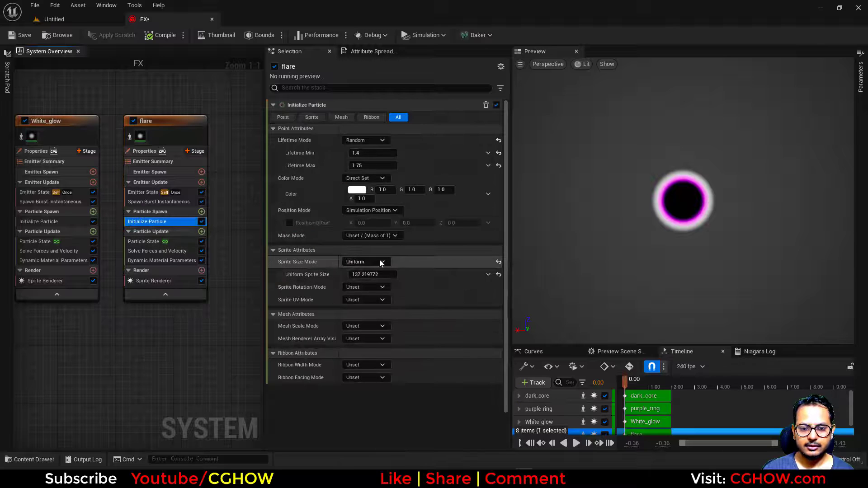
click(366, 262)
click(371, 303)
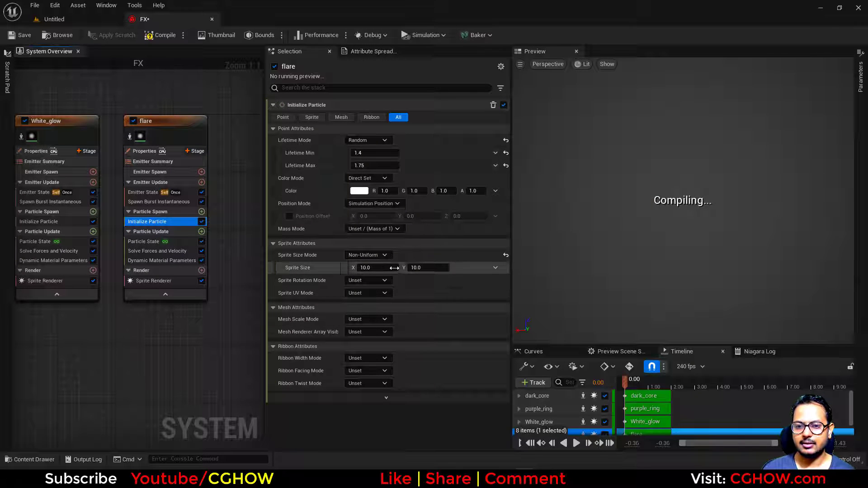
drag(375, 268, 441, 267)
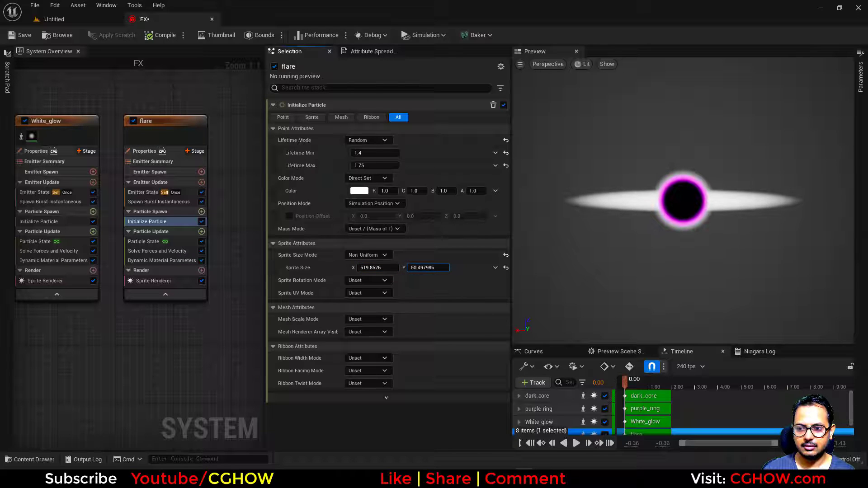
Set flare's density parameter to about 0.74 and its sprite size Y to about 77.4
click(161, 261)
drag(362, 153, 384, 153)
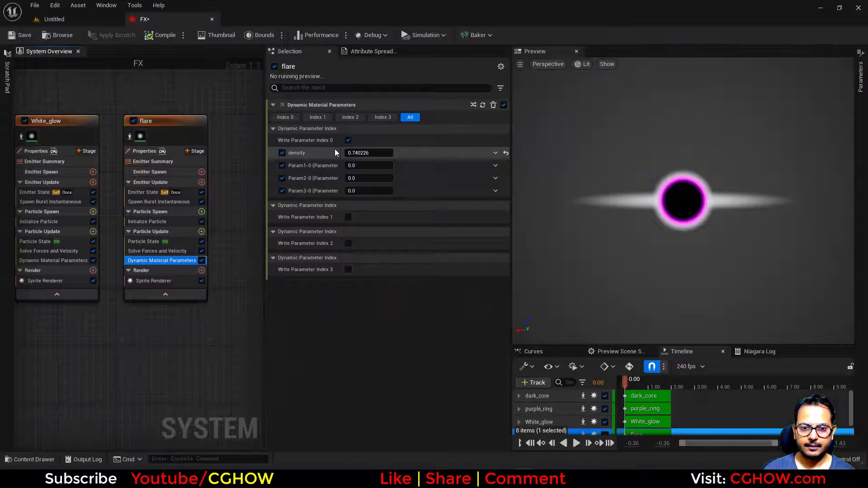
click(147, 221)
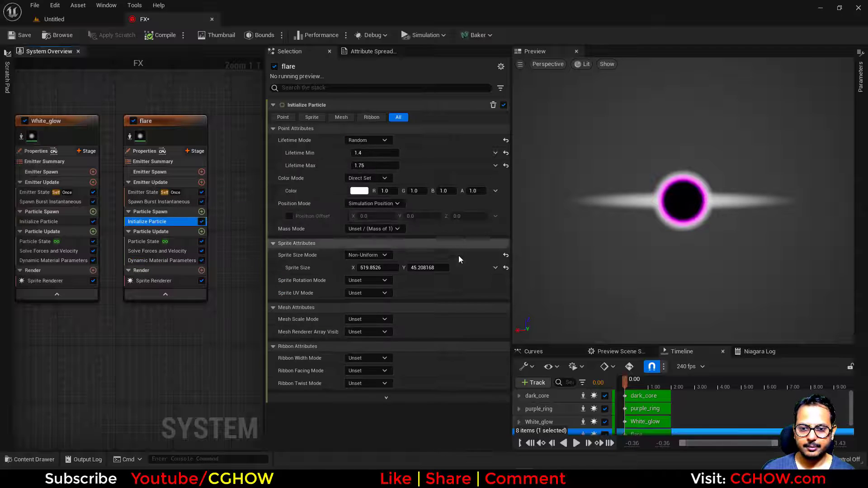
drag(428, 268, 437, 267)
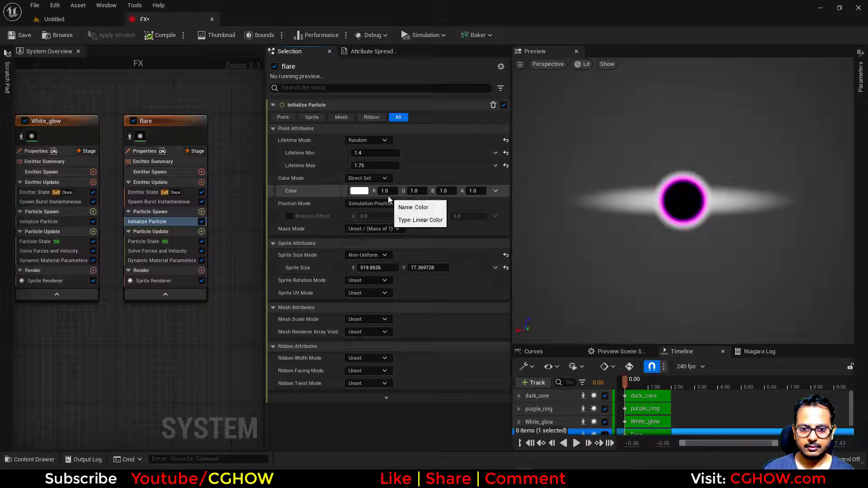
Increase the spawn count in flare's Spawn Burst Instantaneous module to more than one particle
right_drag(169, 345, 147, 339)
right_drag(166, 306, 157, 347)
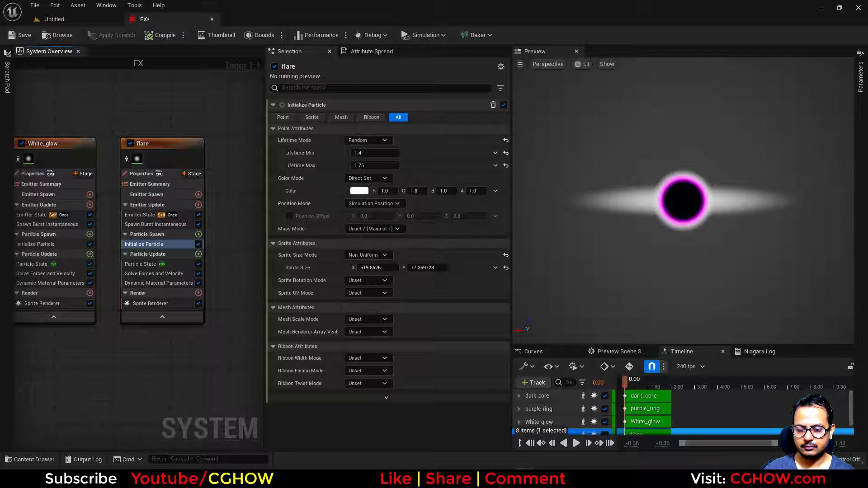
click(141, 225)
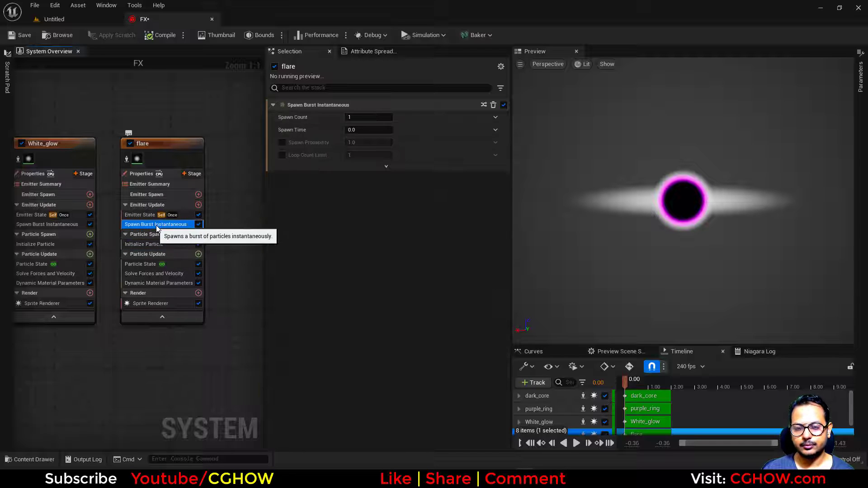
click(362, 117)
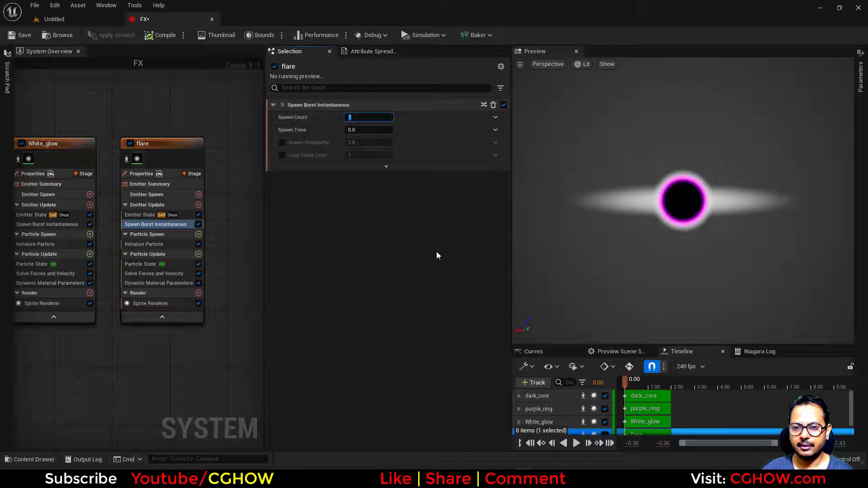
key(Return)
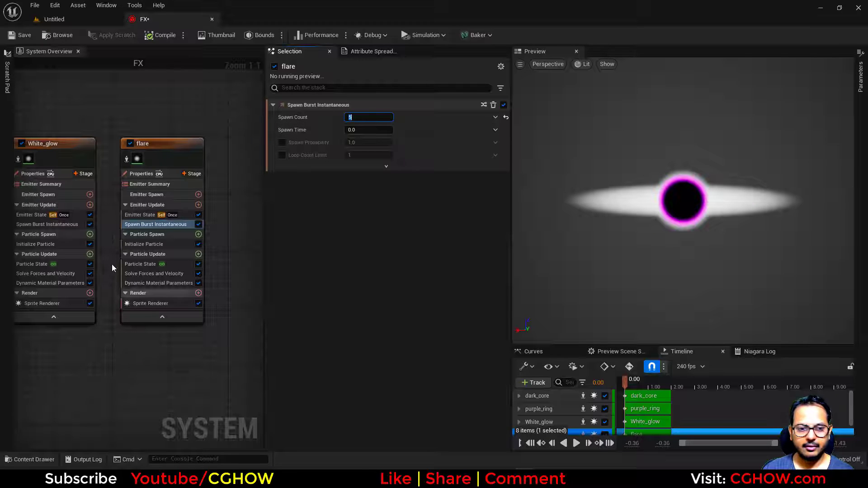
Drive flare's sprite size with Make Vector 2D, using Multiply Float for X and Return Normalized Exec Index for its A input
click(134, 243)
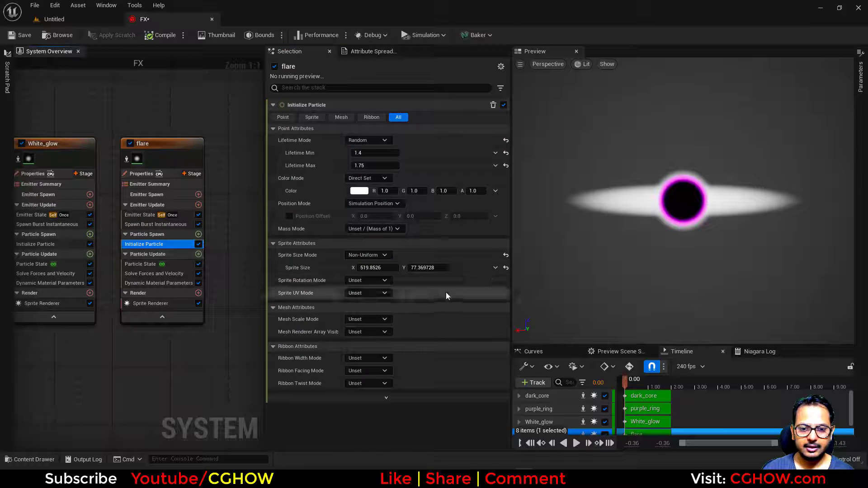
click(495, 268)
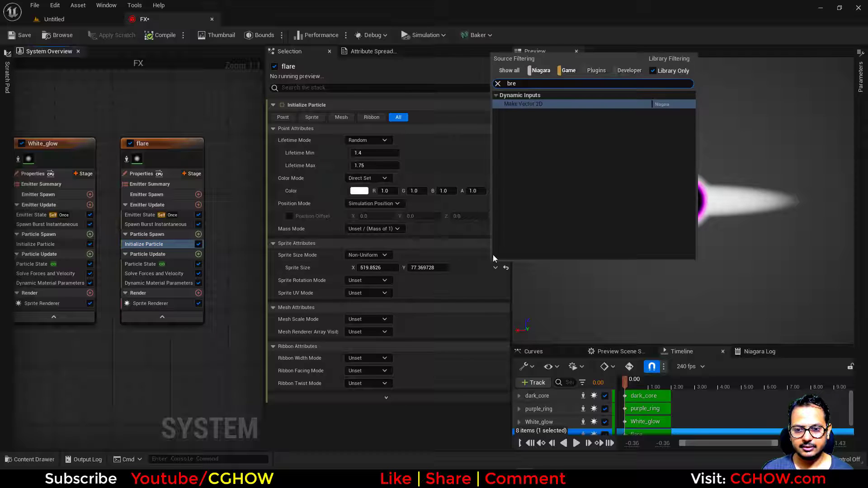
click(540, 104)
click(496, 280)
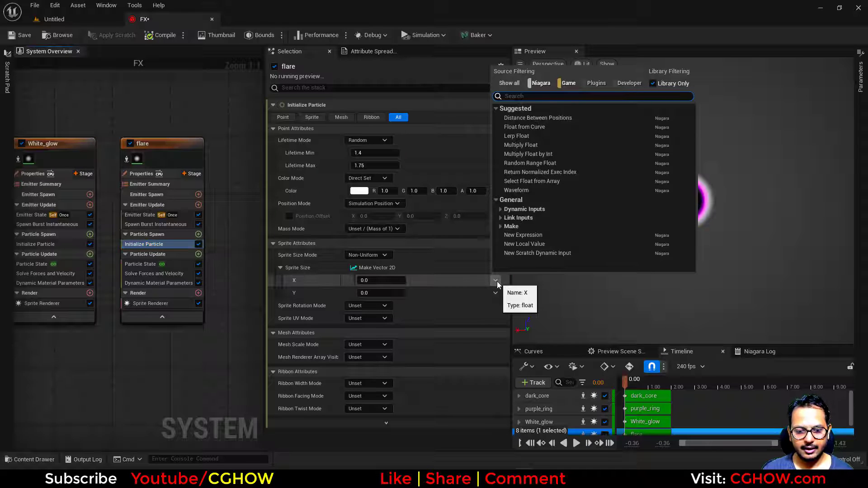
text(mul)
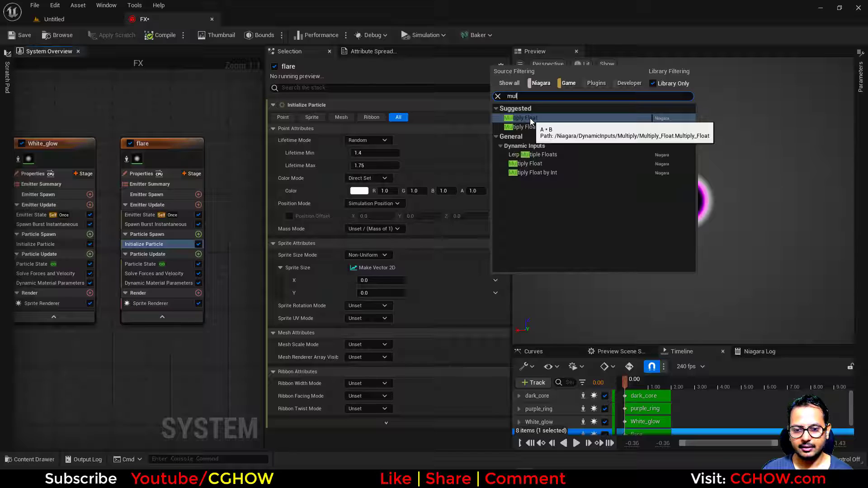
click(530, 118)
click(489, 299)
text(e)
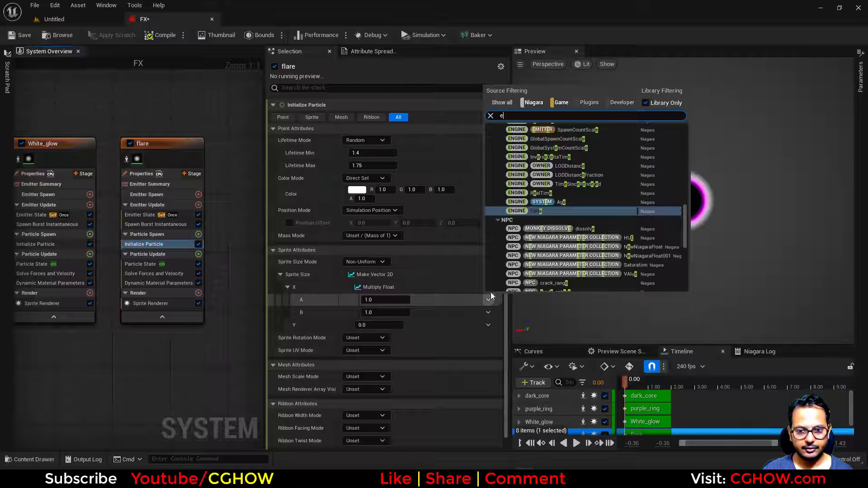
text(xec)
click(545, 137)
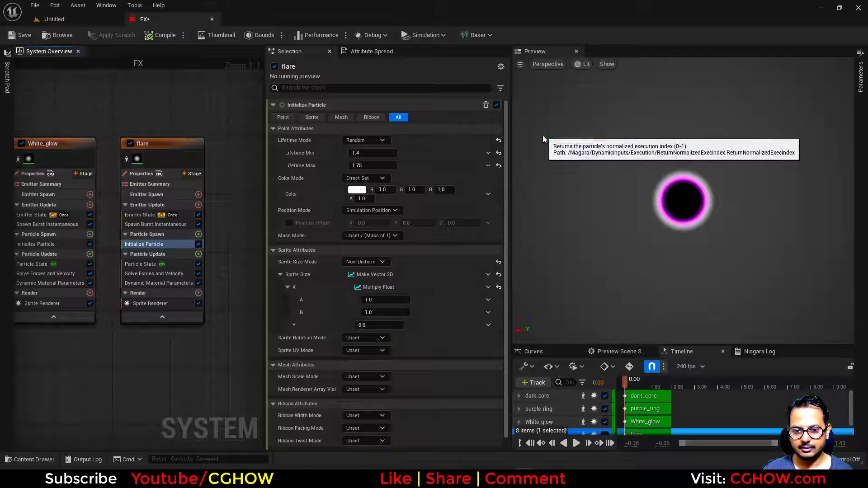
Copy the sprite size X's Multiply Float setup and paste it onto Y
right_click(383, 288)
click(441, 351)
right_click(411, 350)
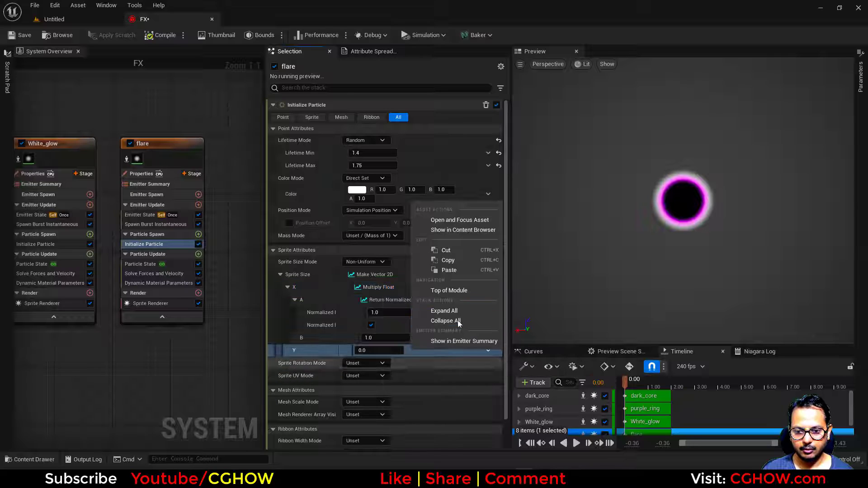
click(449, 270)
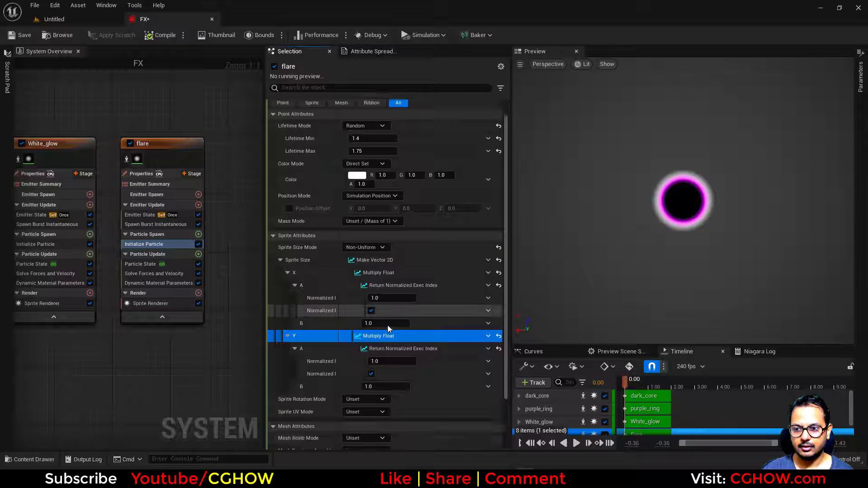
Turn off the normalized index option for both sprite size axes and set multiplier B to about 49.4 for X and 38.5 for Y
scroll(388, 328, down, 3)
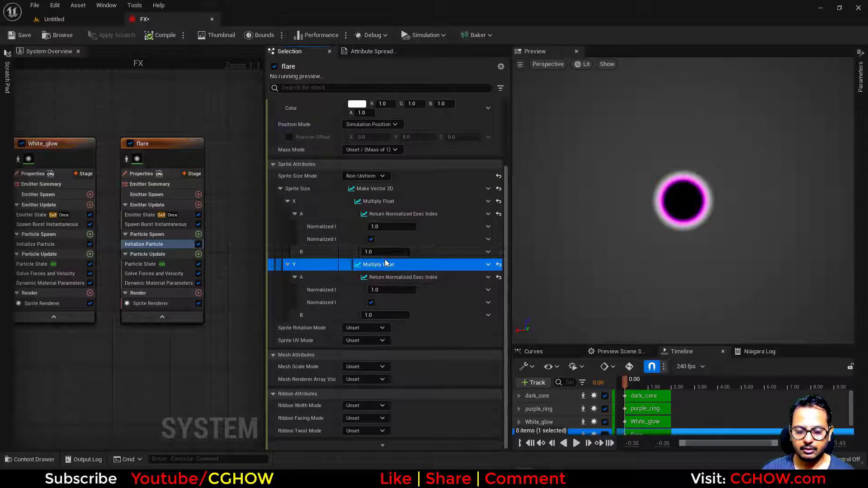
drag(385, 252, 405, 252)
drag(387, 315, 402, 315)
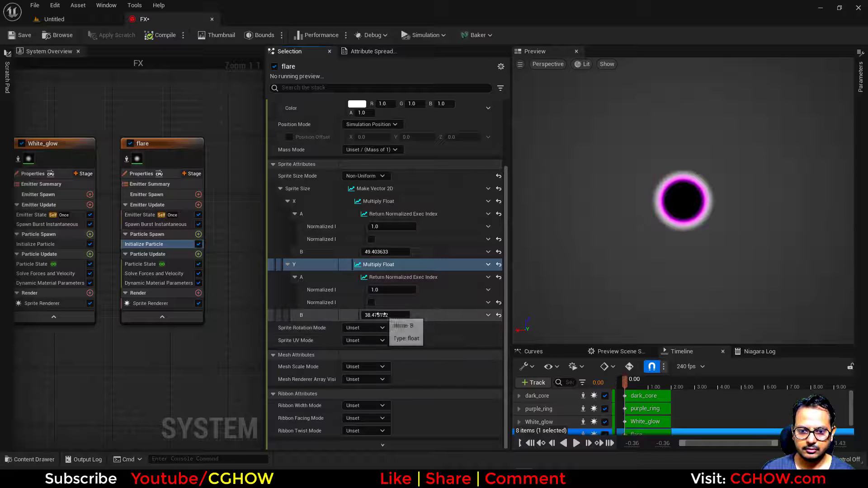
Set flare's sprite size multiplier B to about 859 for X and 93 for Y, and compare with the ArtStation reference
drag(387, 315, 384, 315)
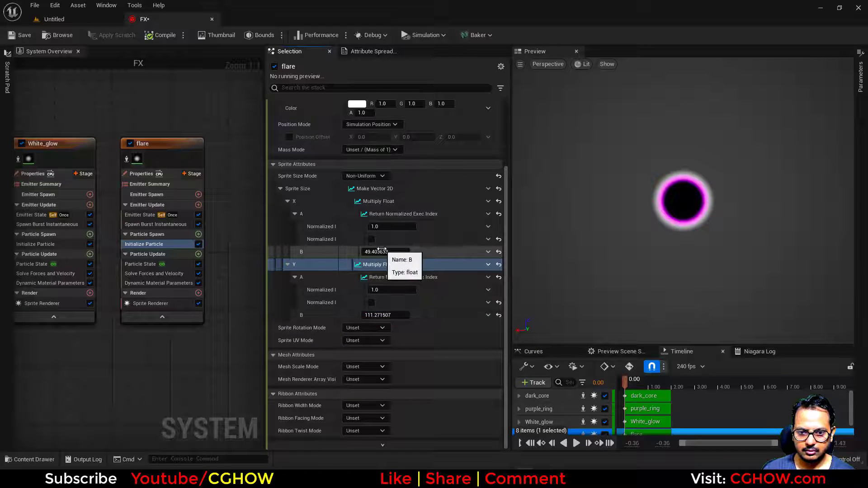
drag(384, 252, 409, 252)
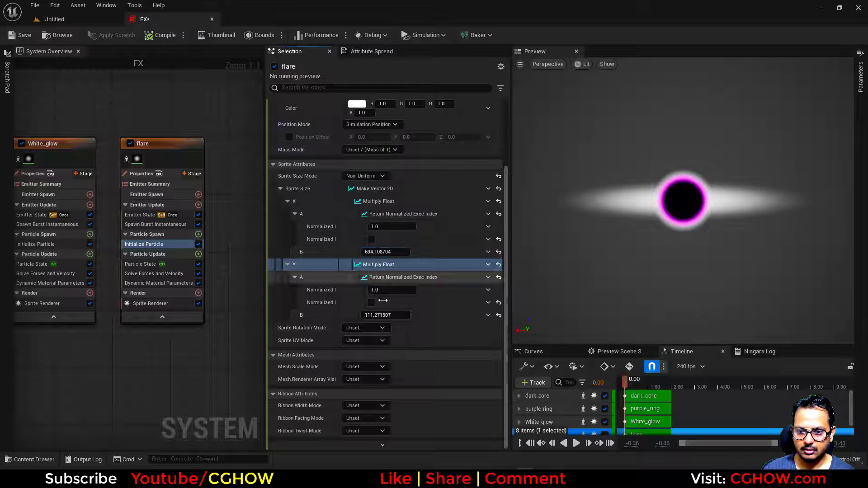
drag(384, 315, 386, 315)
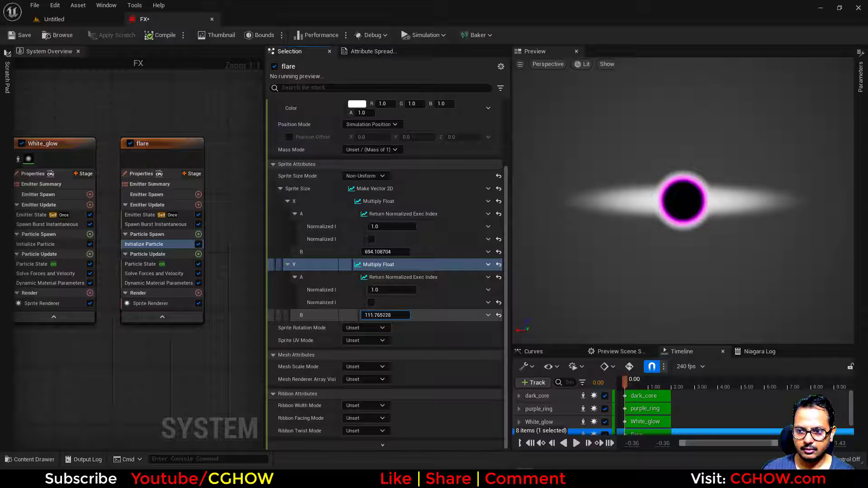
drag(387, 251, 393, 252)
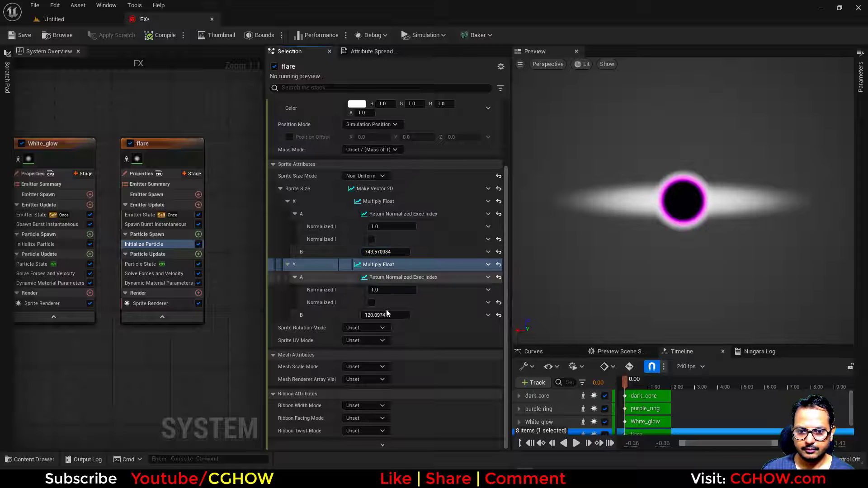
click(384, 315)
drag(384, 315, 382, 315)
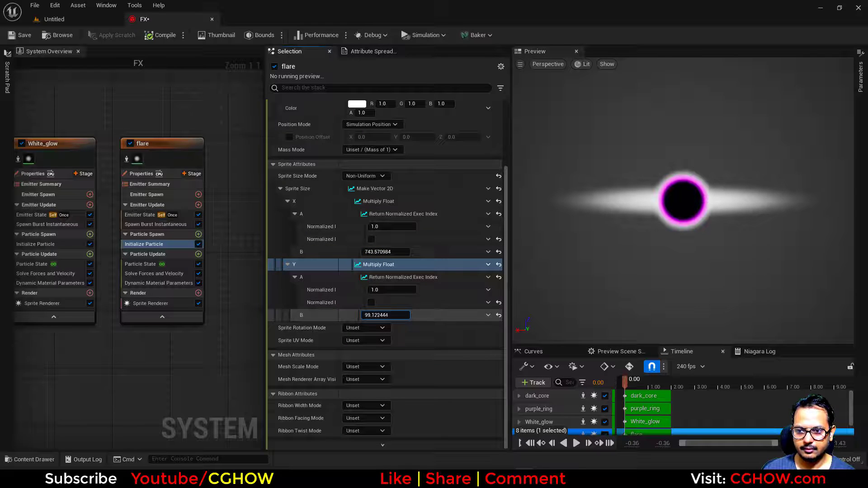
drag(383, 252, 392, 251)
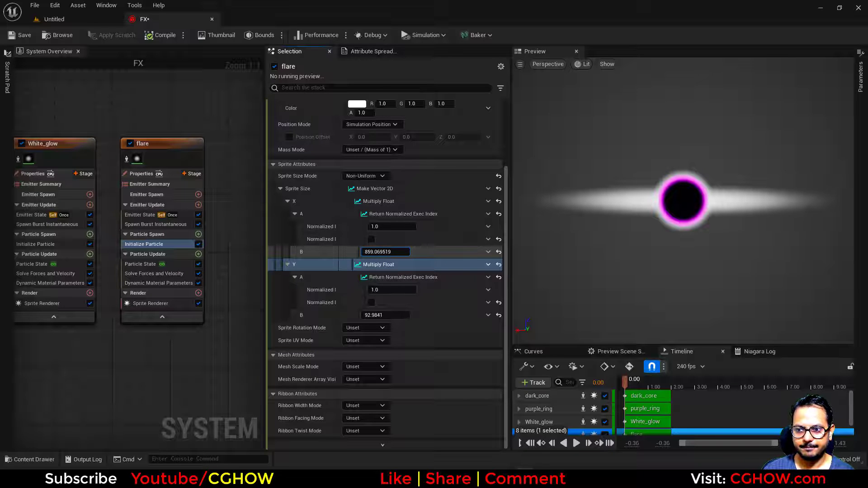
key(alt+Tab)
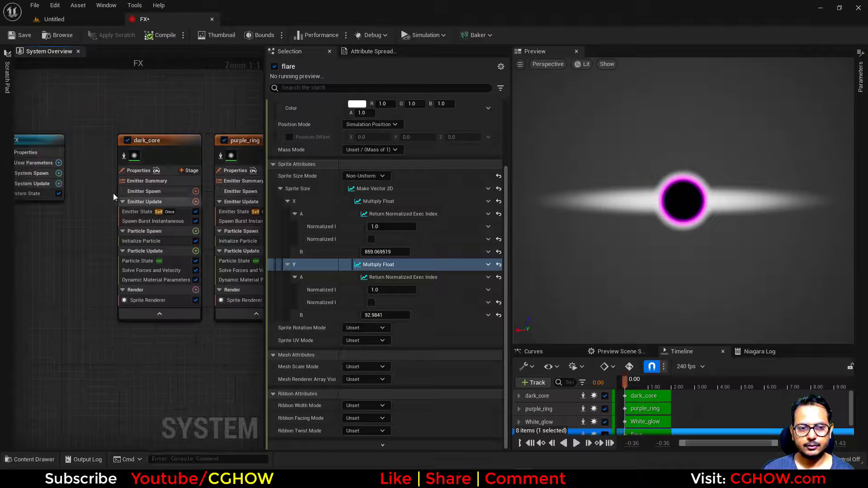
Isolate the dark_core emitter and add a Scale Sprite Size module to its Particle Update stage
click(123, 156)
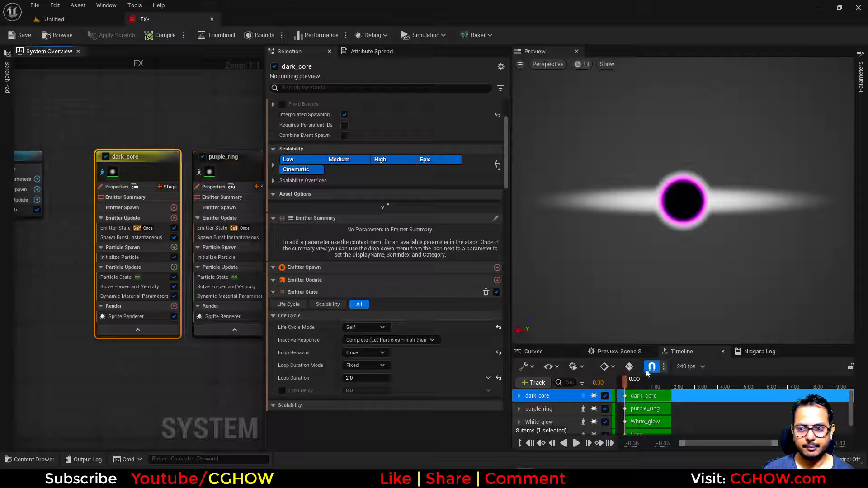
drag(625, 381, 616, 383)
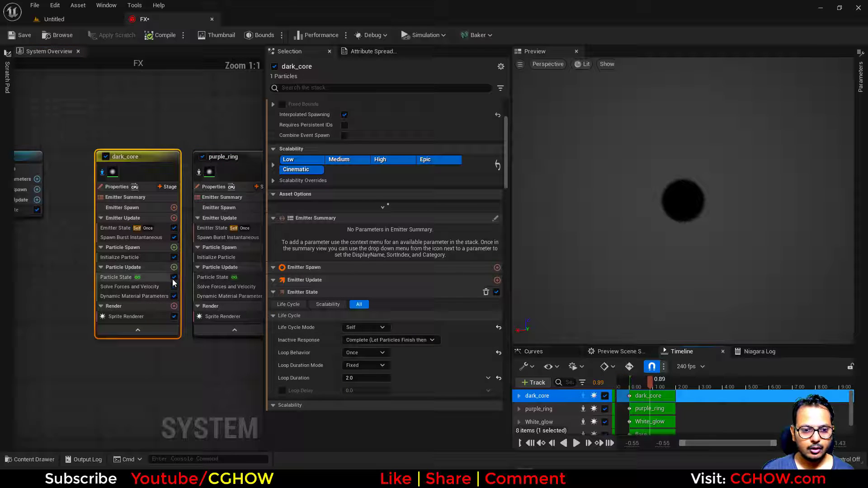
click(175, 267)
text(s)
text(cale)
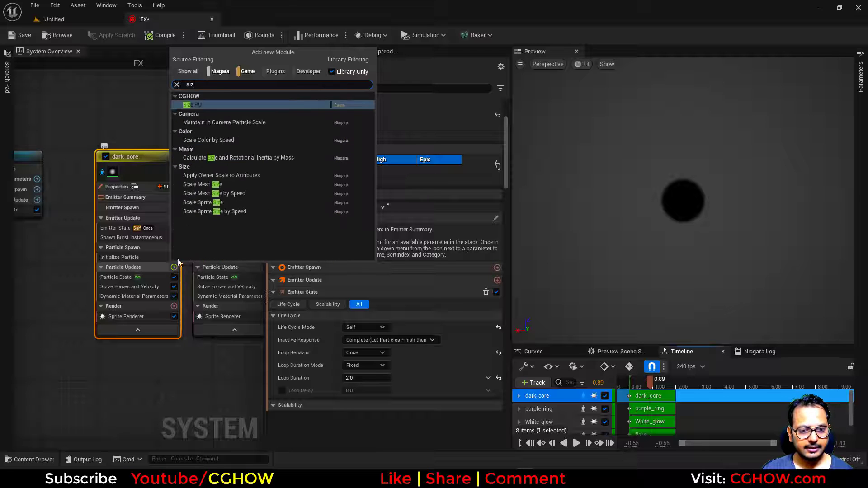
click(226, 194)
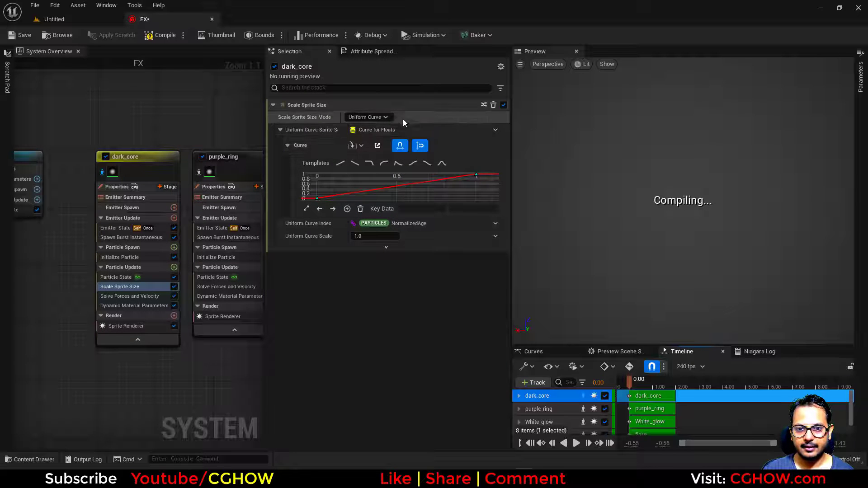
Set dark_core's Scale Sprite Size mode to Uniform and drive the Uniform Scale Factor with a Sine dynamic input
click(380, 118)
click(374, 131)
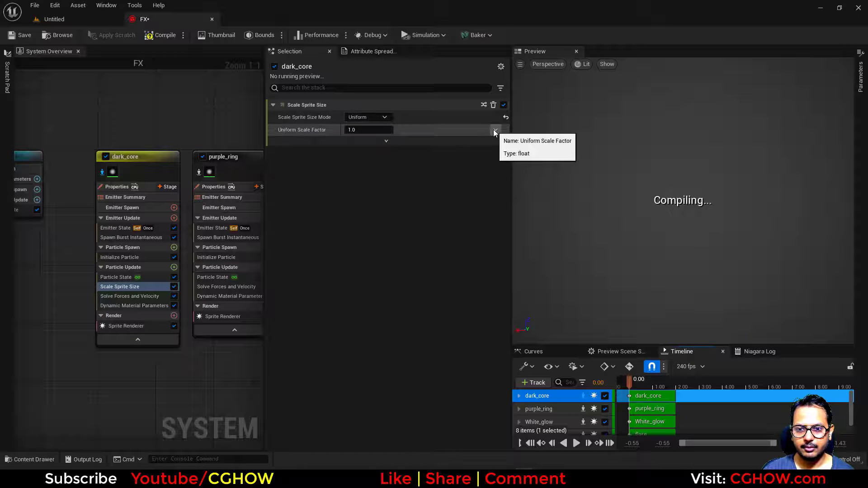
click(494, 129)
text(sine)
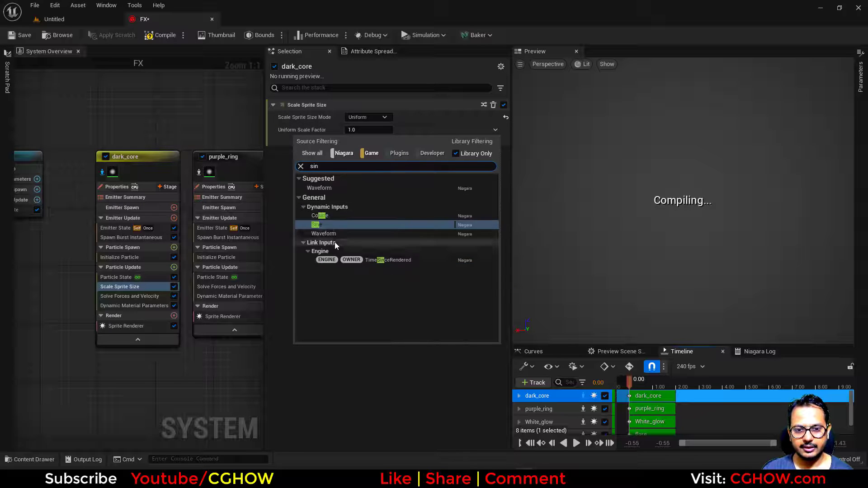
click(323, 223)
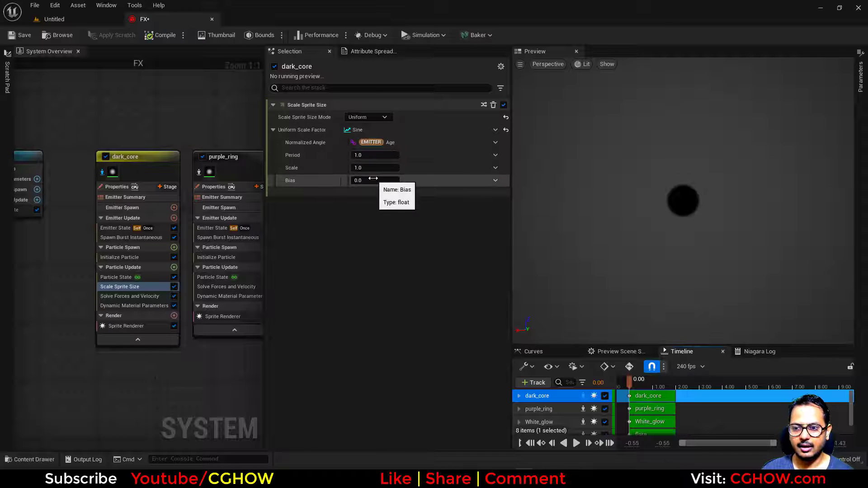
Set the Sine input's bias to 1.0 and scale to 1.1, and play the preview
text(1)
key(Return)
click(372, 169)
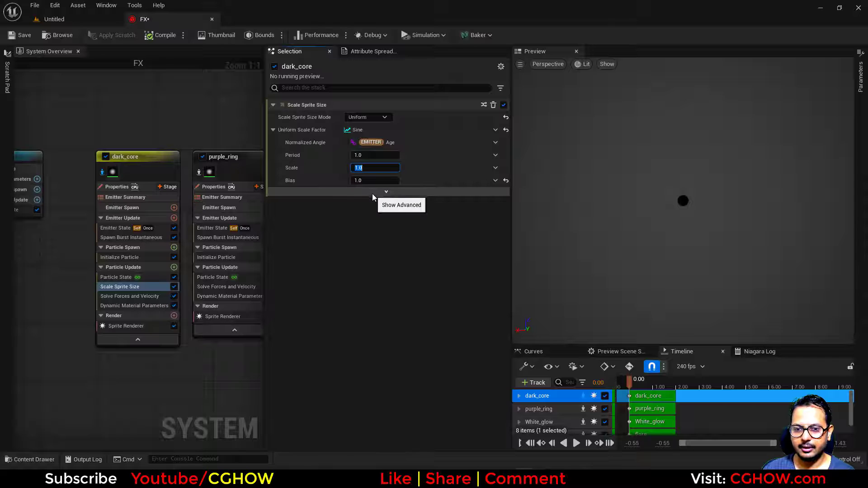
text(1.1)
key(Return)
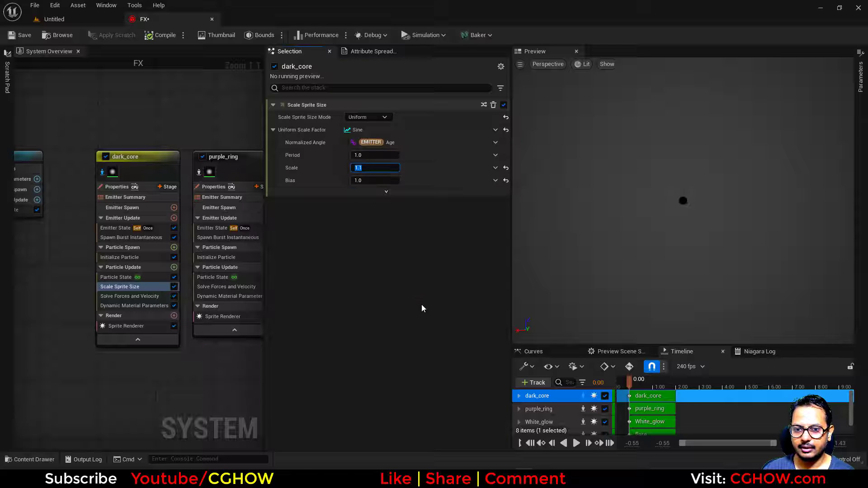
click(574, 443)
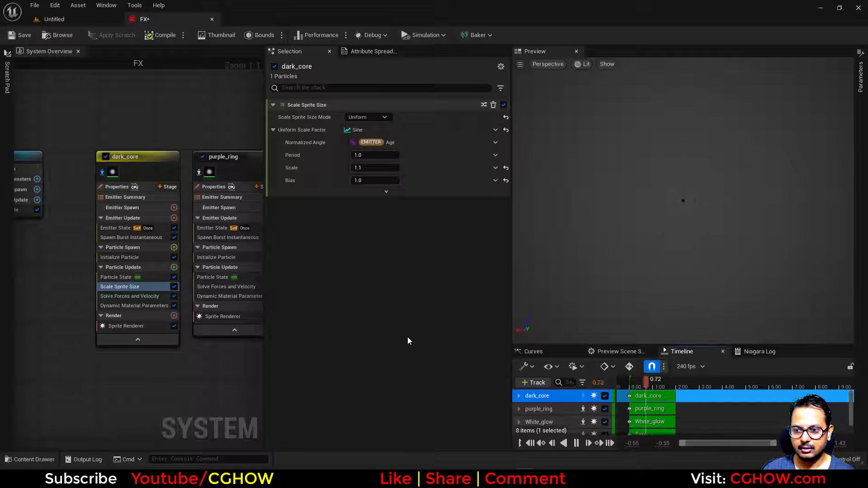
Try a scale of 0.1 and a period of 3.0 for dark_core's Sine input
click(381, 168)
text(0.1)
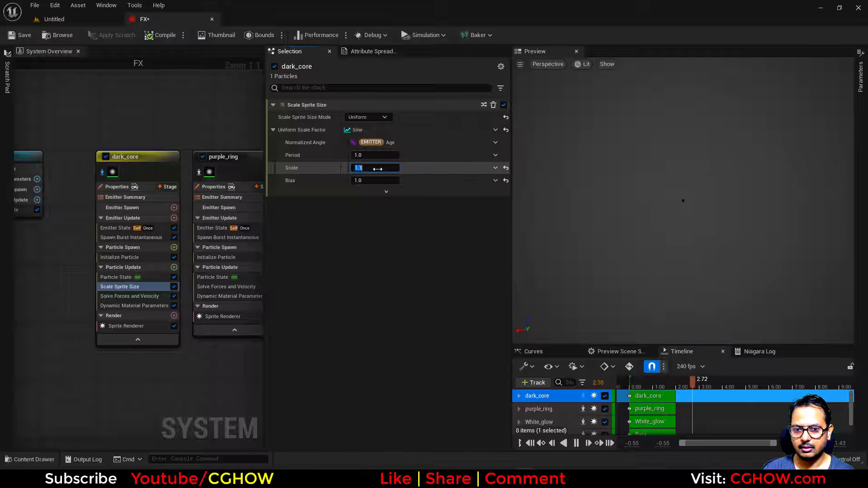
key(Return)
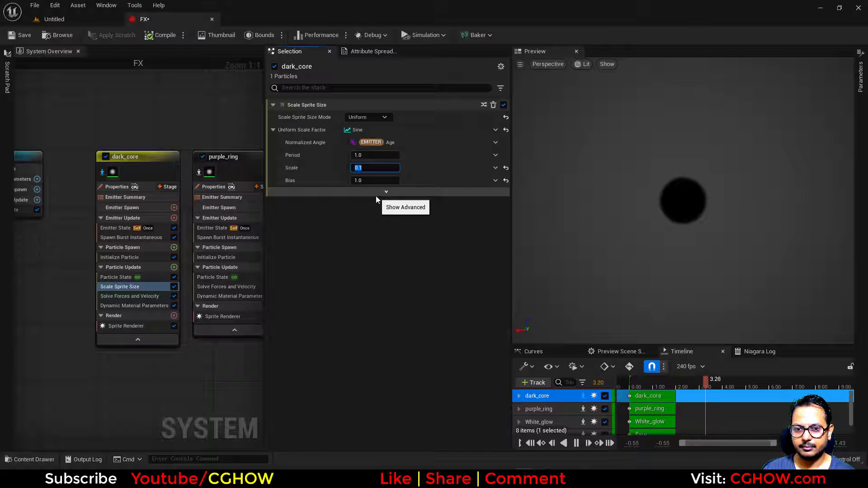
click(371, 155)
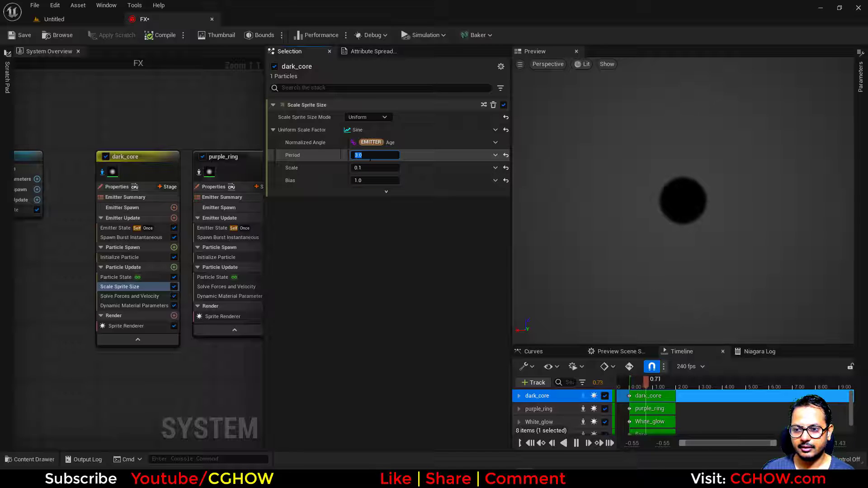
Set dark_core's Sine scale to 0.02 and its period to 1.0
click(367, 168)
text(02)
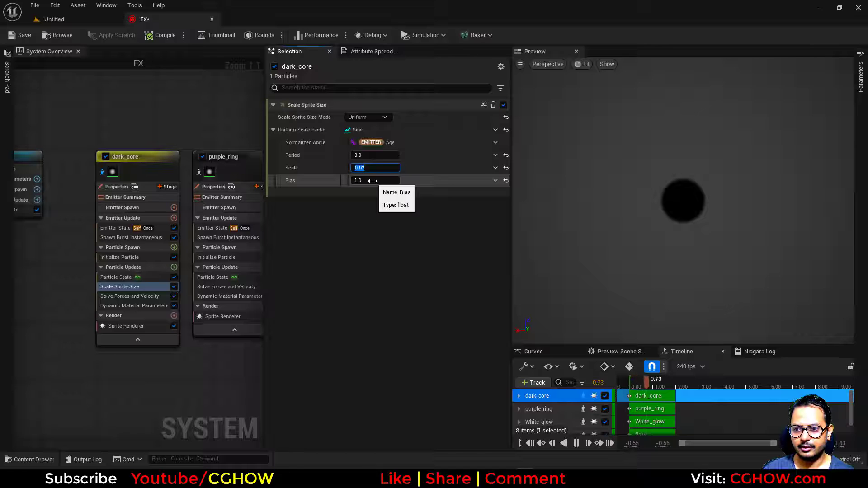
click(368, 155)
text(1)
key(Return)
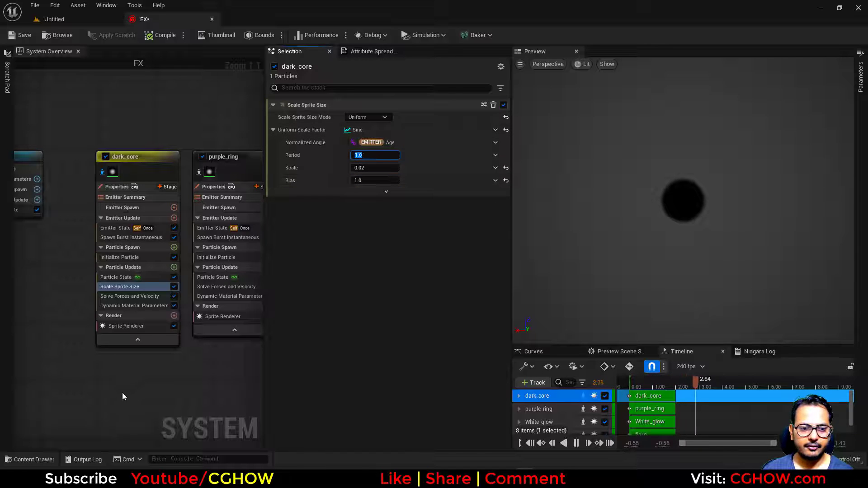
Copy dark_core's Scale Sprite Size module and turn off the emitter's isolation
right_drag(133, 296, 68, 268)
right_click(68, 260)
click(144, 380)
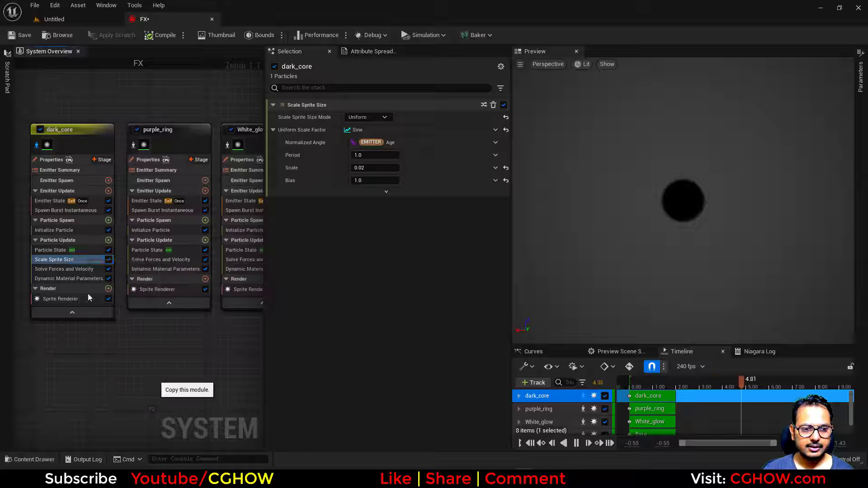
click(36, 145)
Paste the copied Scale Sprite Size module below Solve Forces and Velocity in the purple_ring, White_glow and flare emitters
right_click(152, 261)
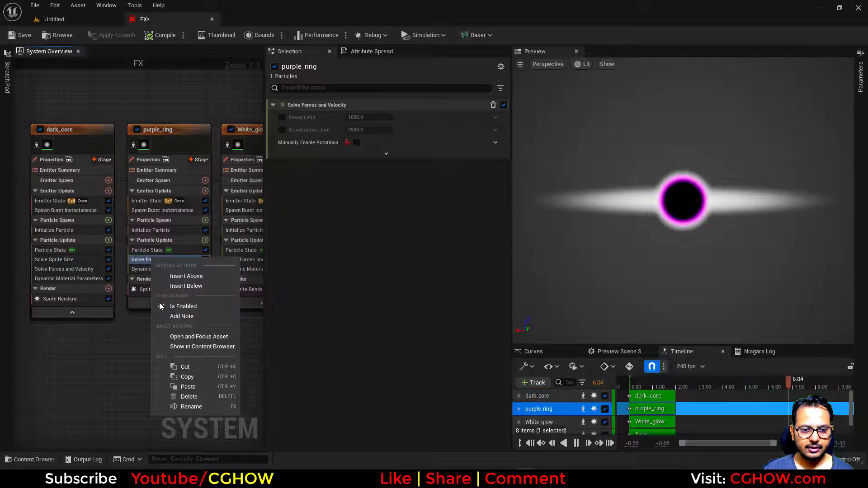
click(192, 380)
right_drag(189, 345, 86, 349)
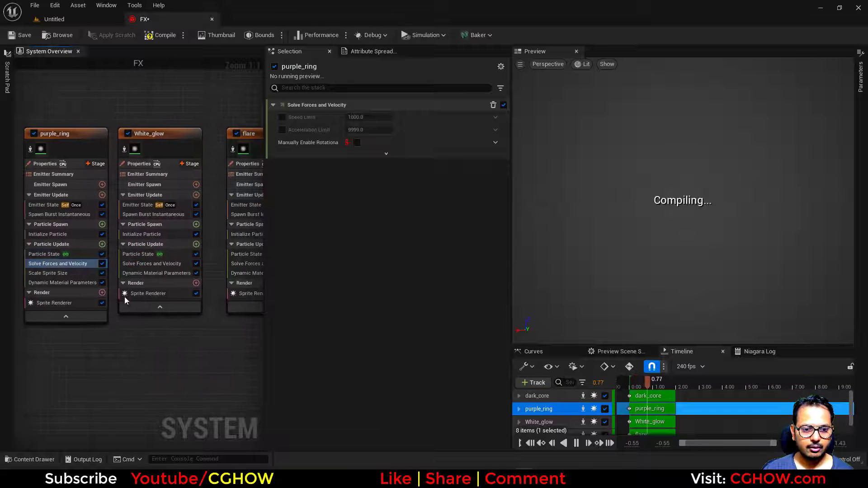
right_click(140, 264)
click(182, 393)
right_drag(213, 355, 112, 352)
right_click(155, 265)
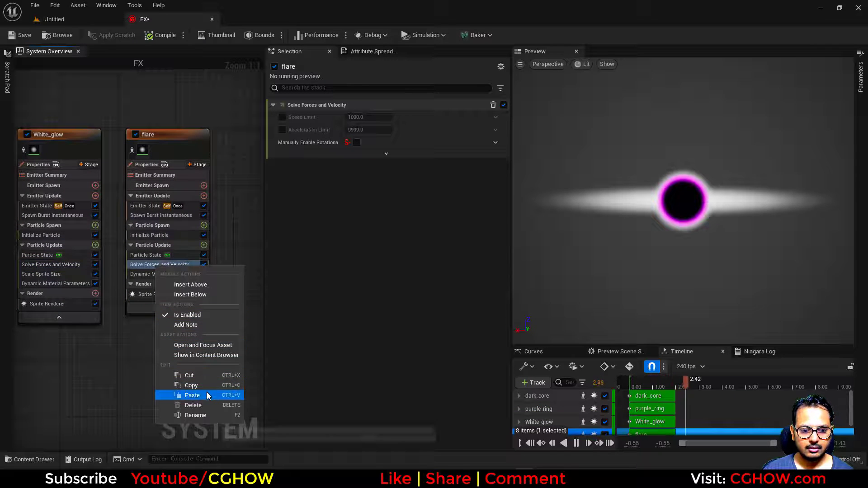
click(207, 394)
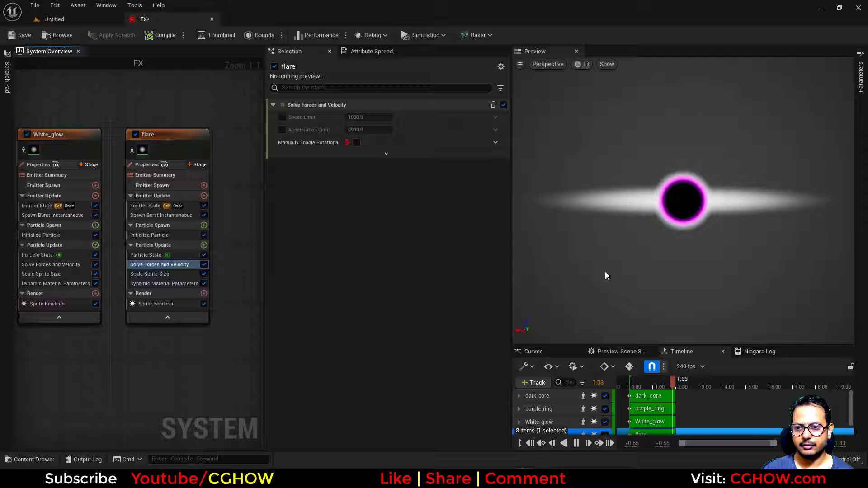
Try Sine periods of 1.5 and 0.8 in flare's Scale Sprite Size module
right_drag(91, 351, 135, 342)
click(192, 267)
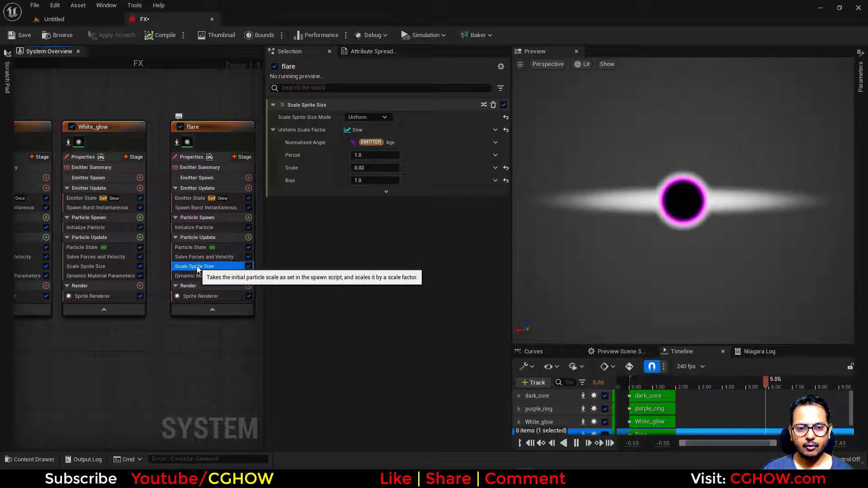
click(371, 155)
text(1.5)
key(Return)
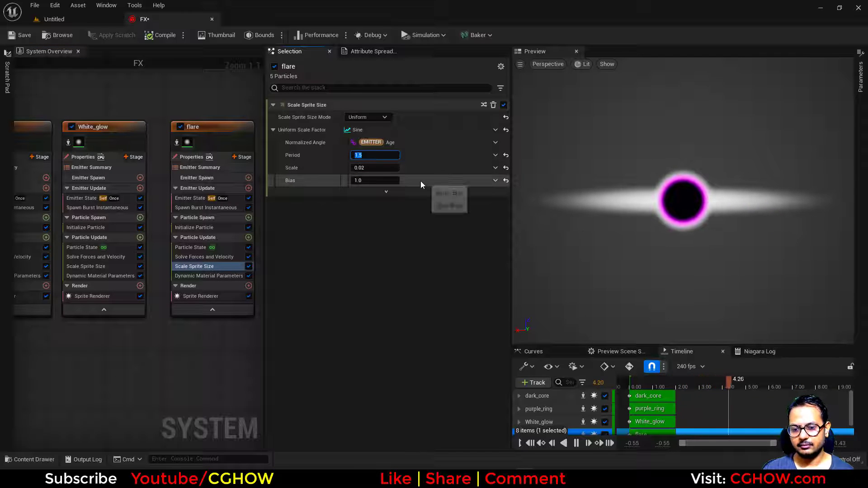
text(0.8)
key(Return)
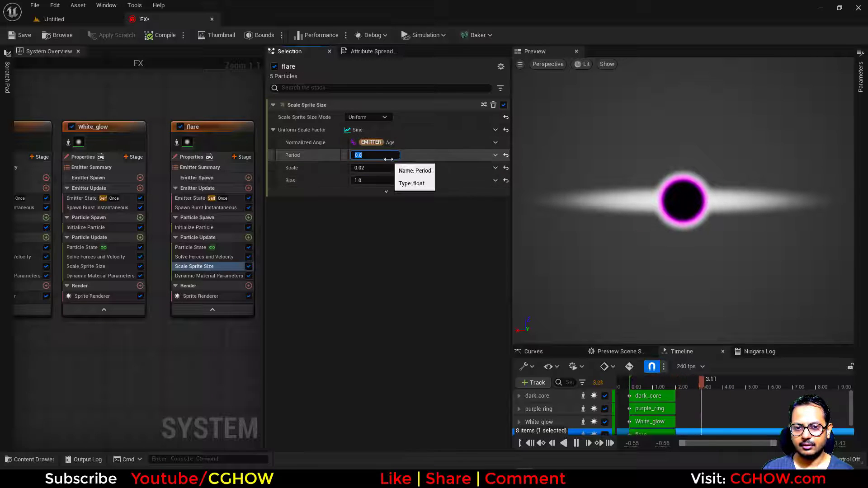
Set flare's Sine period to 1.2 and scale to 0.01, and compare the effect with the ArtStation reference
text(1.2)
key(Tab)
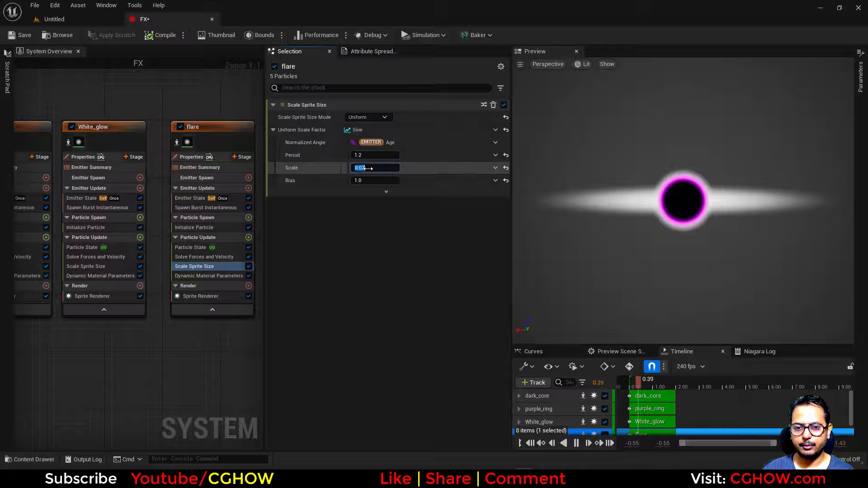
text(0.01)
key(Return)
click(704, 288)
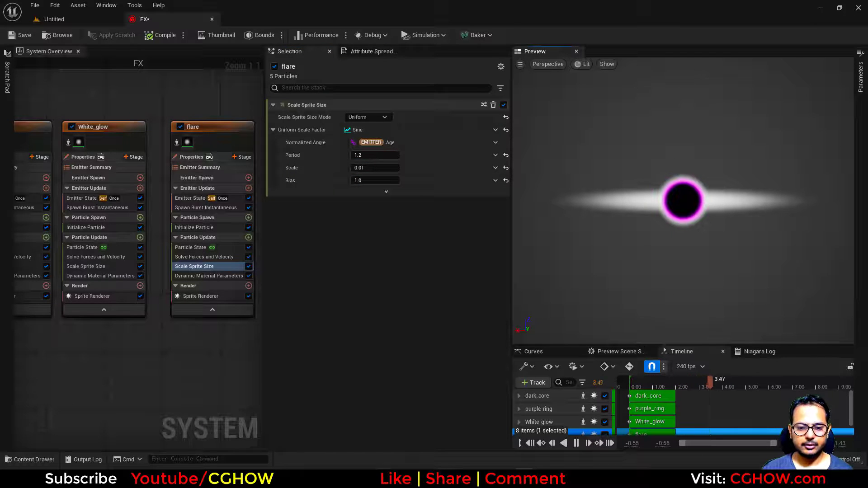
key(alt+Tab)
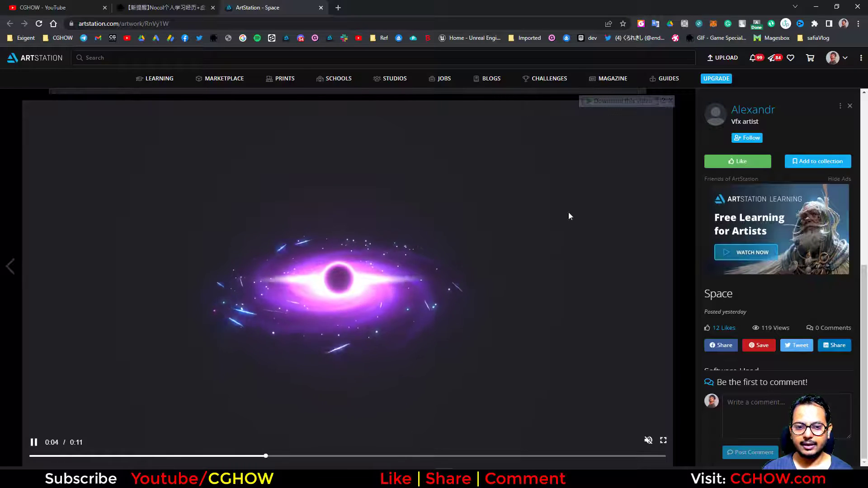
key(alt+Tab)
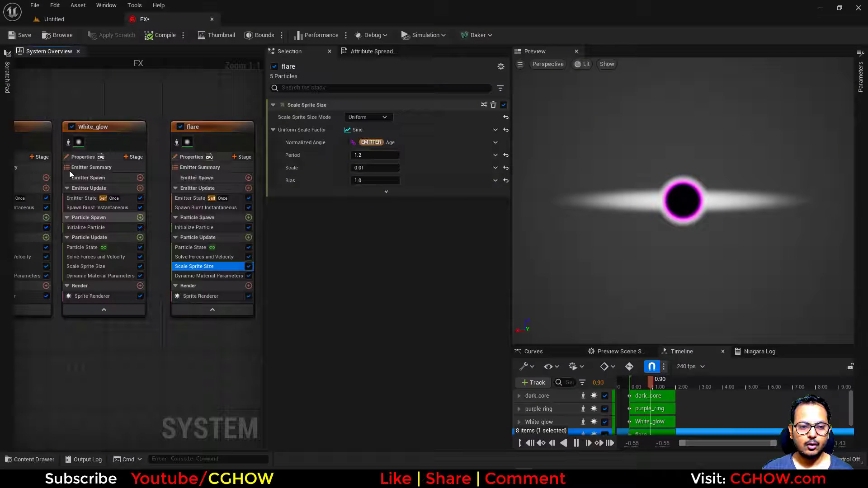
Save the FX system, then create a material named m_swirl in the Space folder and open it
click(21, 35)
click(52, 37)
right_click(326, 406)
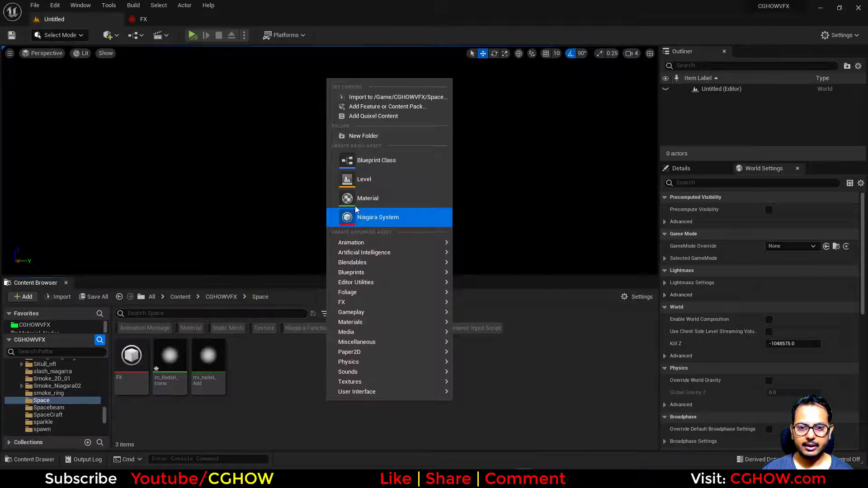
click(364, 196)
text(m)
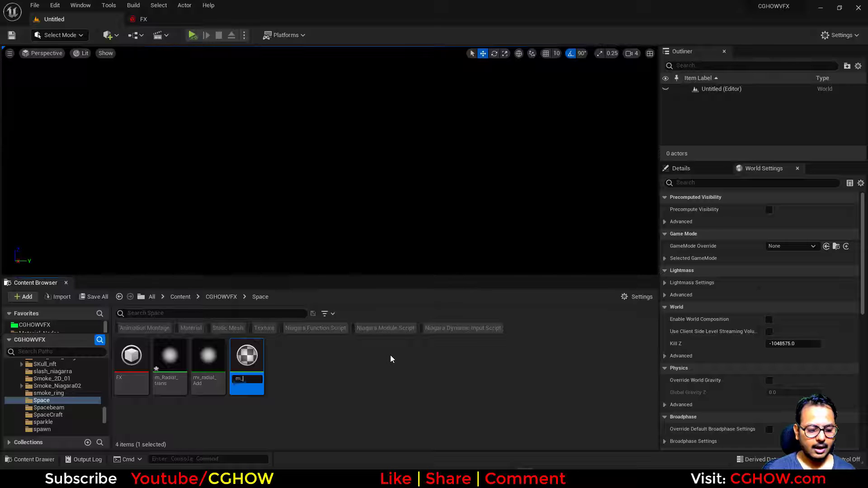
text(_swirl)
key(Return)
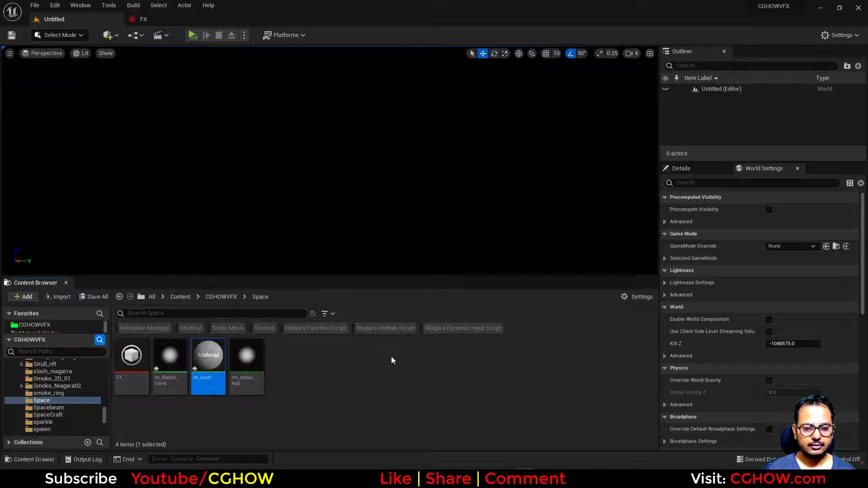
key(Return)
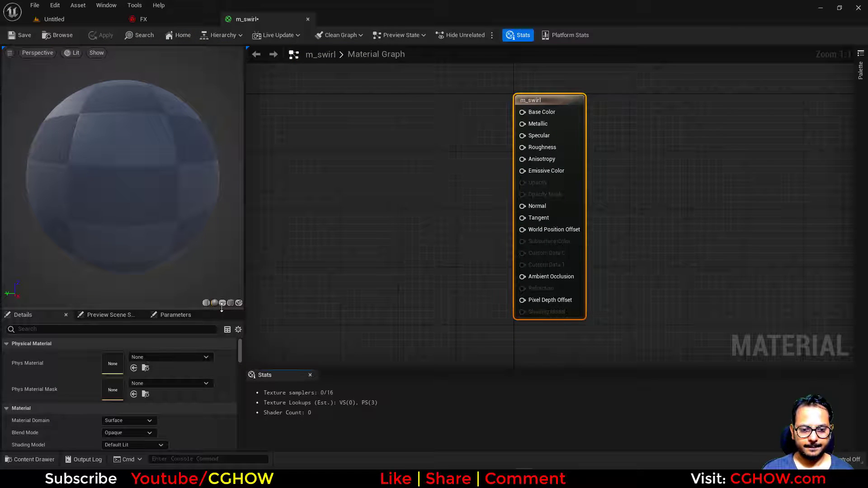
Preview m_swirl on a plane and add a Texture Sample node to its graph
click(222, 303)
right_drag(421, 275, 541, 267)
click(466, 216)
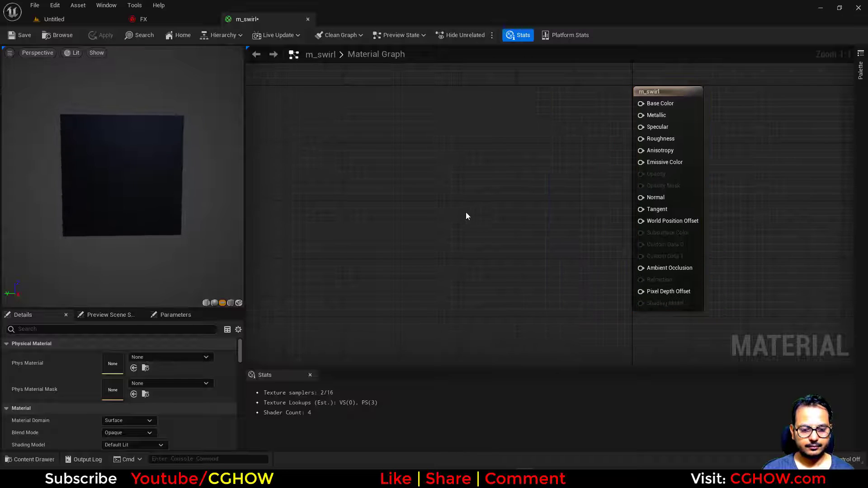
click(465, 216)
Assign the T_Noise_Aura_01 texture to the Texture Sample node
scroll(108, 411, down, 3)
click(168, 386)
text(a)
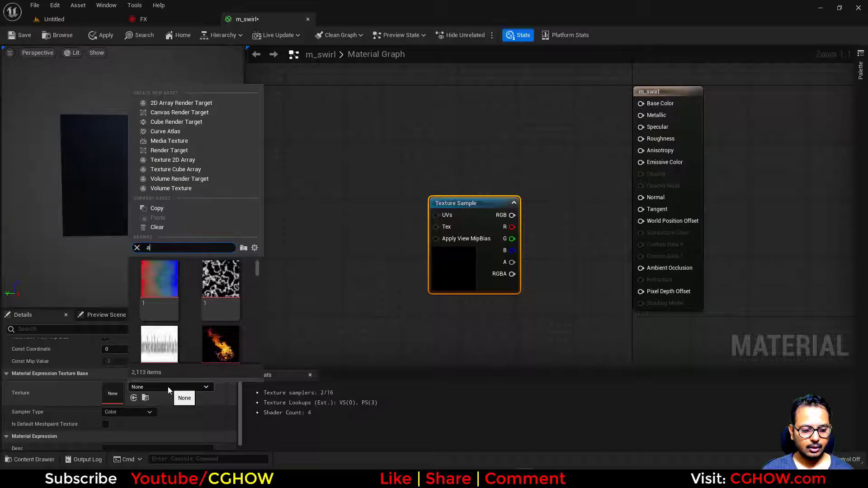
text(ua)
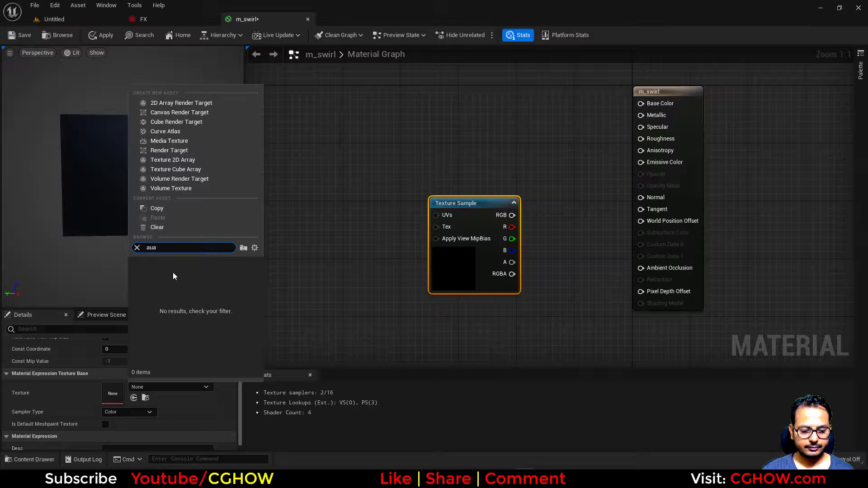
key(BackSpace)
text(ra)
scroll(192, 316, down, 5)
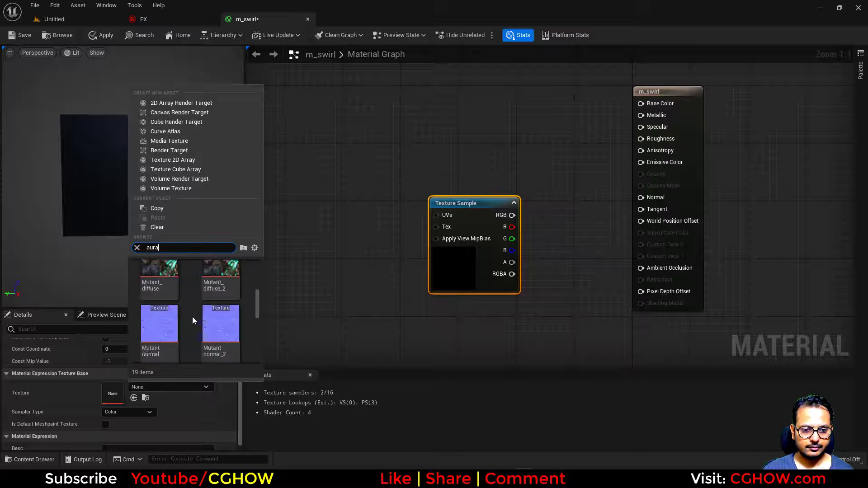
click(176, 316)
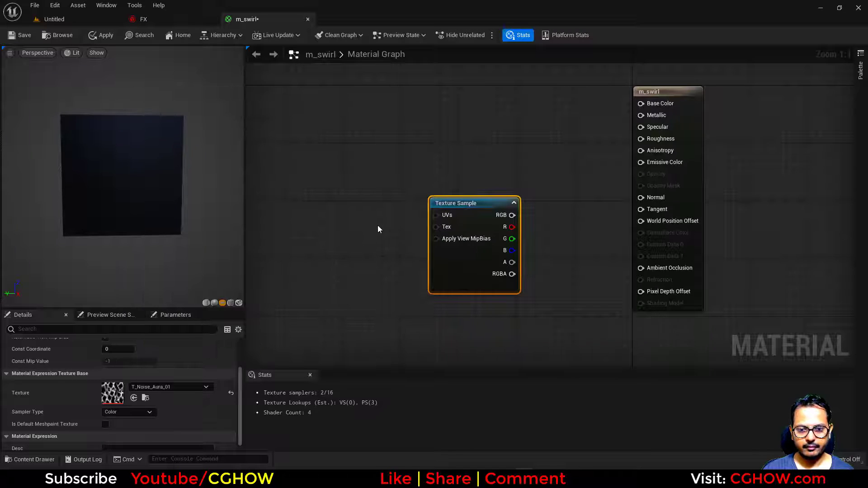
Add a VectorToRadialValue node before the Texture Sample and connect its Radial Coordinates output to the sample's UVs
right_drag(378, 225, 446, 216)
right_click(361, 183)
text(vec)
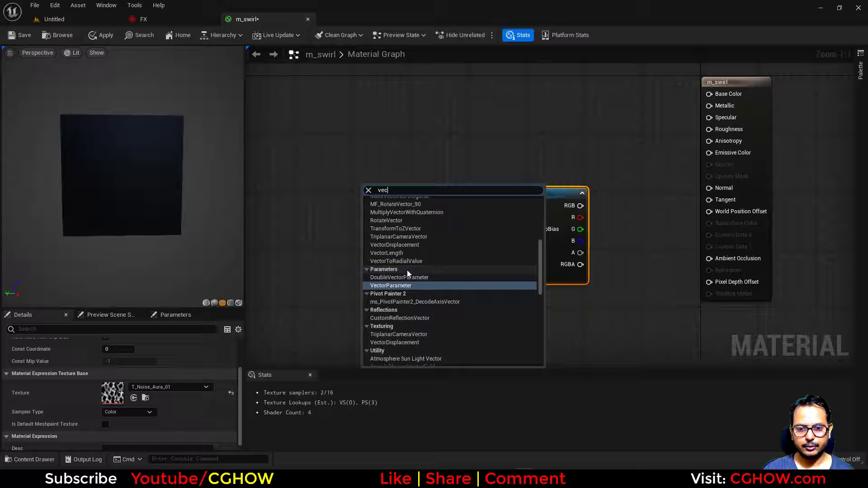
click(397, 261)
drag(458, 218, 371, 234)
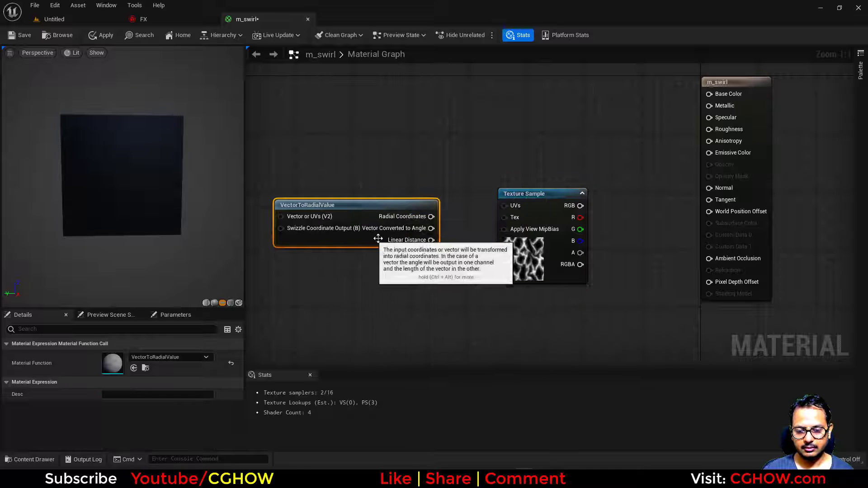
drag(431, 217, 504, 206)
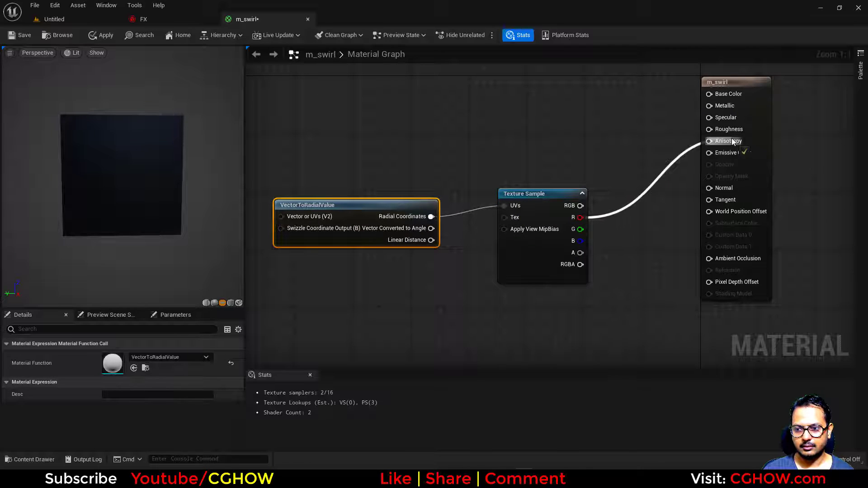
Connect the Texture Sample's R output to Emissive Color and reposition the texture and radial nodes
drag(733, 142, 728, 153)
ctrl+click(530, 259)
drag(530, 258, 509, 205)
right_drag(476, 253, 492, 295)
Set the Texture Sample's MipValueMode to MipLevel (absolute, 0 is full resolution) and shift the VectorToRadialValue node slightly
click(532, 247)
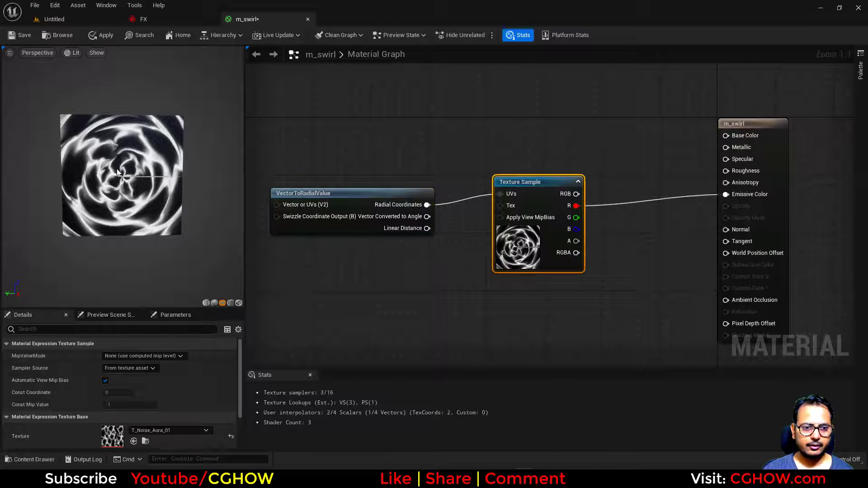
click(130, 357)
click(130, 374)
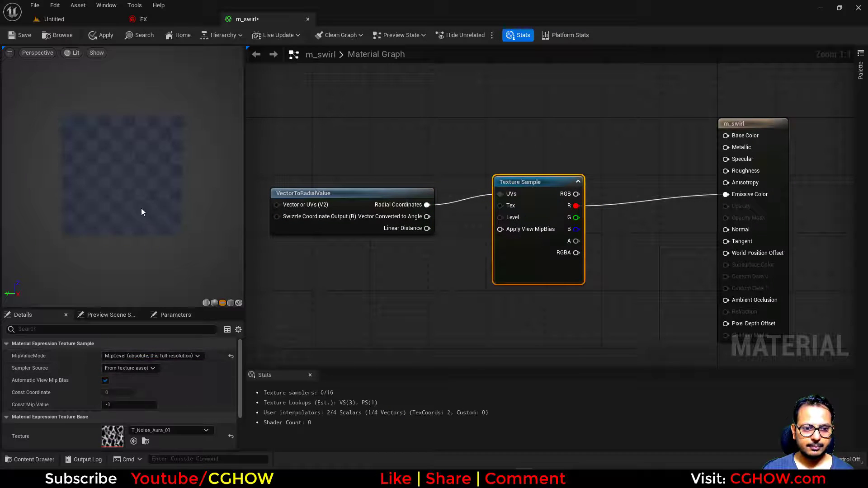
drag(354, 233, 345, 221)
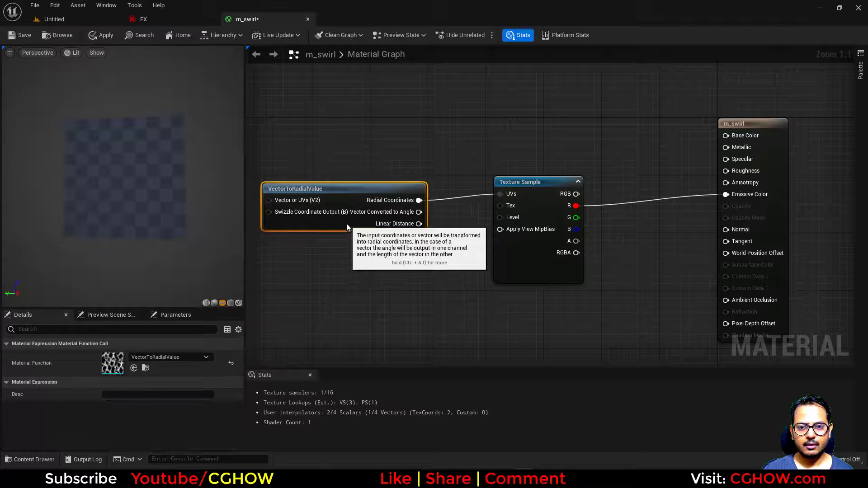
right_drag(269, 220, 348, 217)
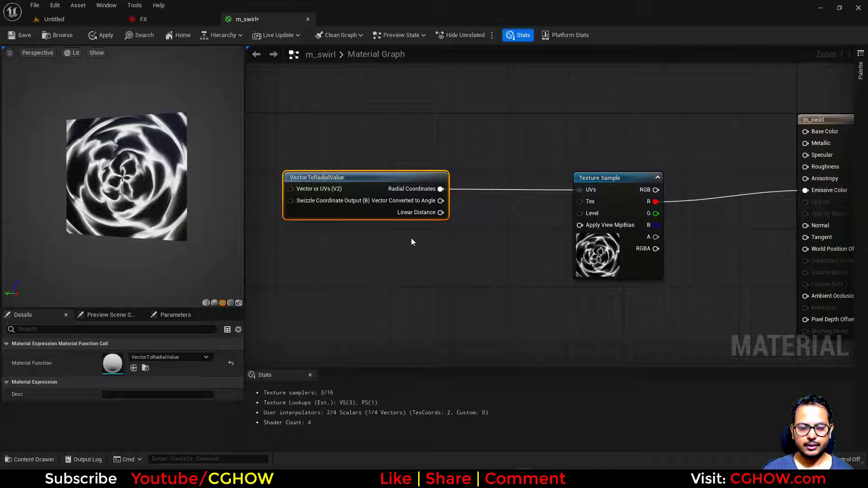
Insert an Add node between VectorToRadialValue's Radial Coordinates and the Texture Sample's UVs, making room for it
right_drag(411, 238, 397, 245)
drag(356, 219, 313, 219)
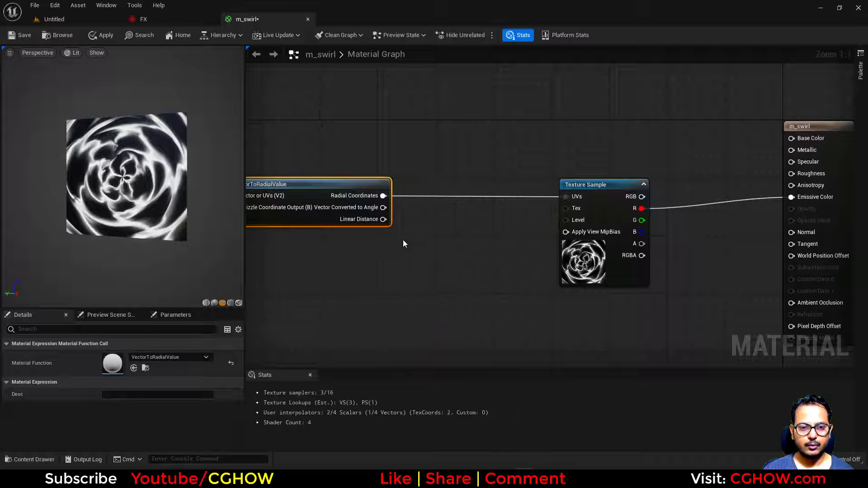
click(449, 223)
click(457, 196)
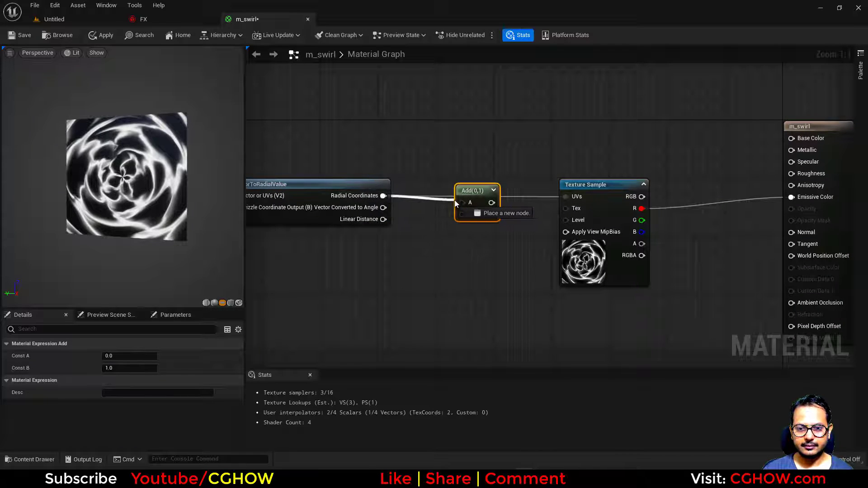
drag(455, 203, 461, 203)
drag(557, 196, 563, 197)
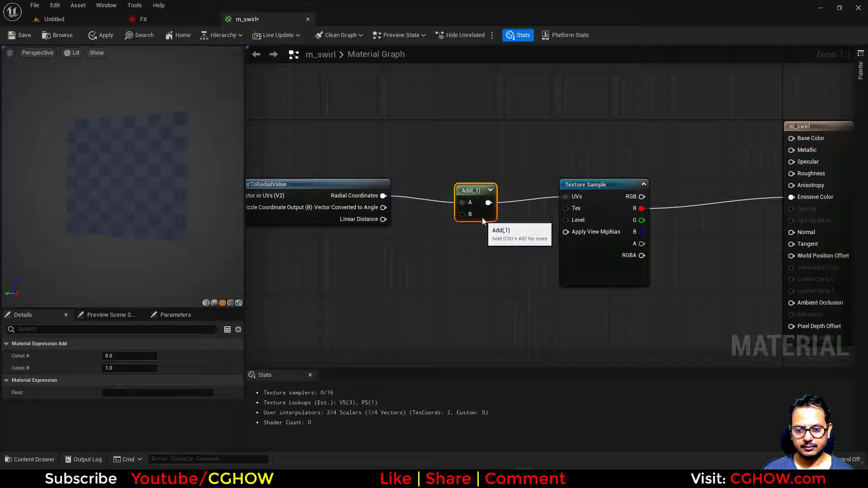
Add a RadialGradientExponential node below VectorToRadialValue and connect it to the Add node's B input
right_drag(384, 264, 393, 240)
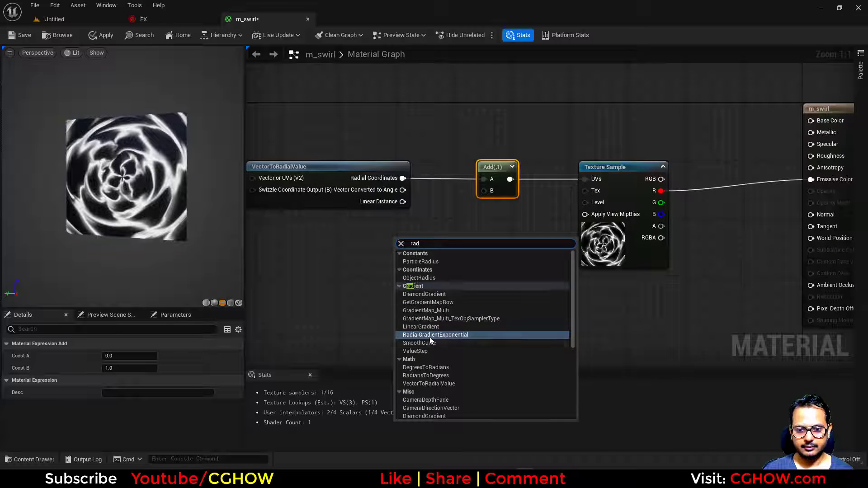
click(434, 335)
drag(500, 283, 467, 242)
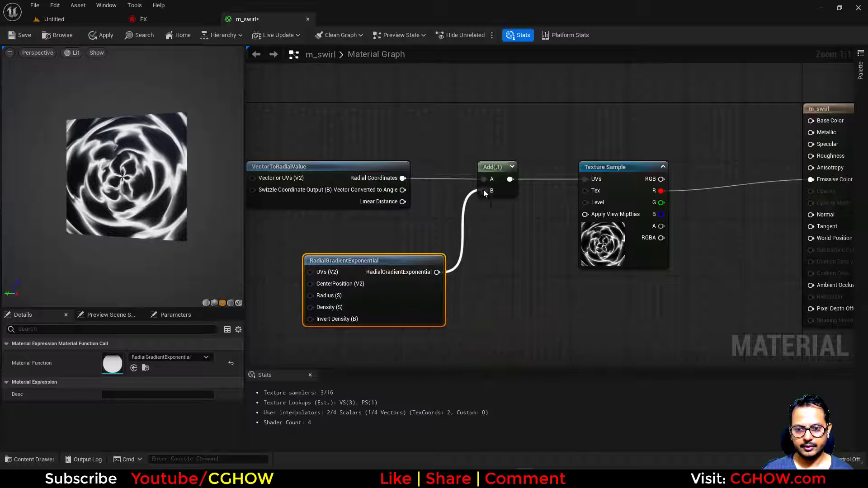
drag(485, 193, 485, 191)
right_drag(484, 191, 530, 169)
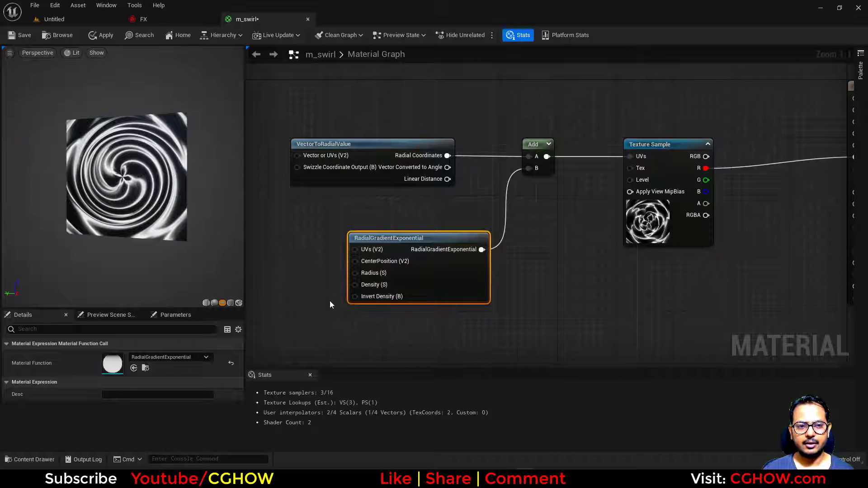
Connect a constant of 0.8 to the RadialGradientExponential's Radius input
right_drag(330, 300, 341, 278)
click(315, 252)
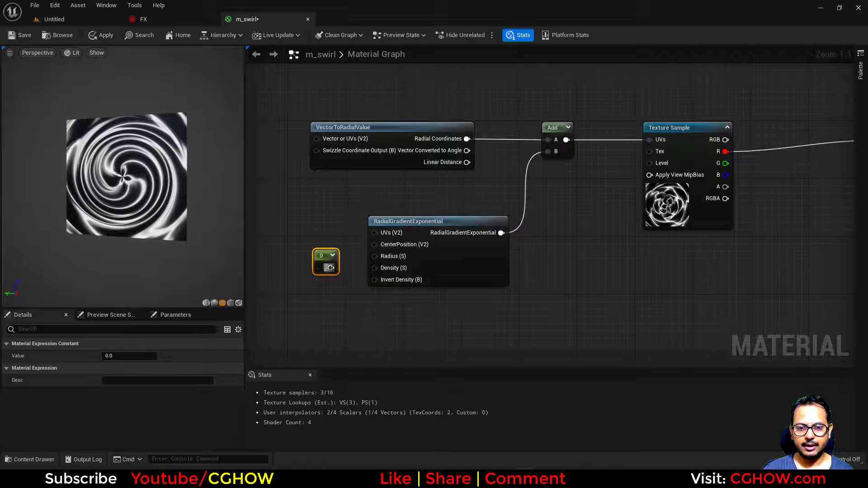
drag(330, 268, 374, 255)
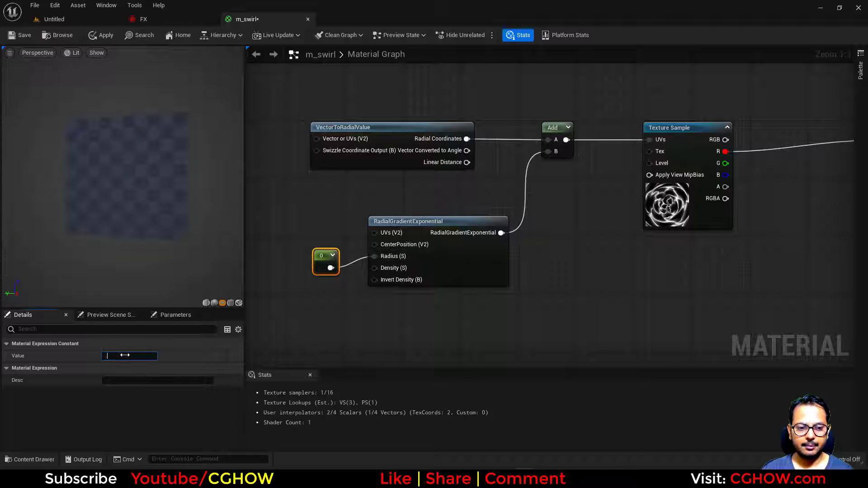
text(0.8)
key(Return)
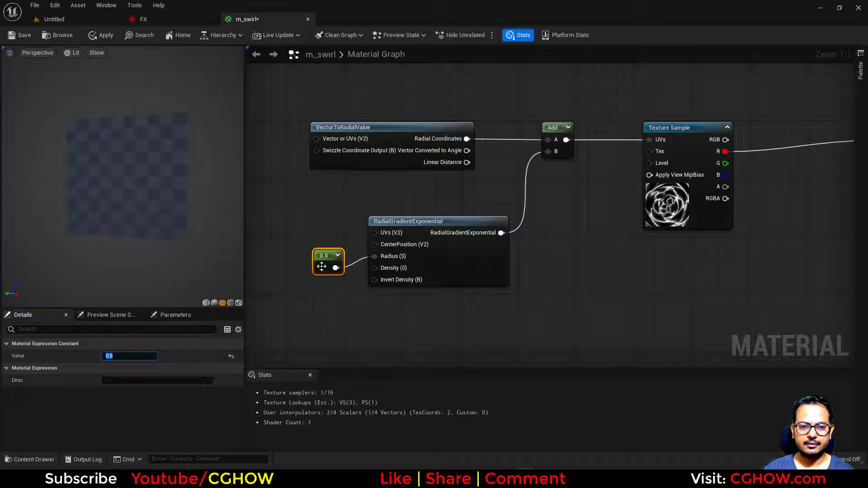
drag(321, 267, 319, 262)
Connect a second constant to the gradient's Density input, try 0.5, and set it to 0.8
click(314, 293)
drag(328, 308, 378, 264)
drag(328, 308, 374, 268)
click(129, 356)
text(0.5)
key(Return)
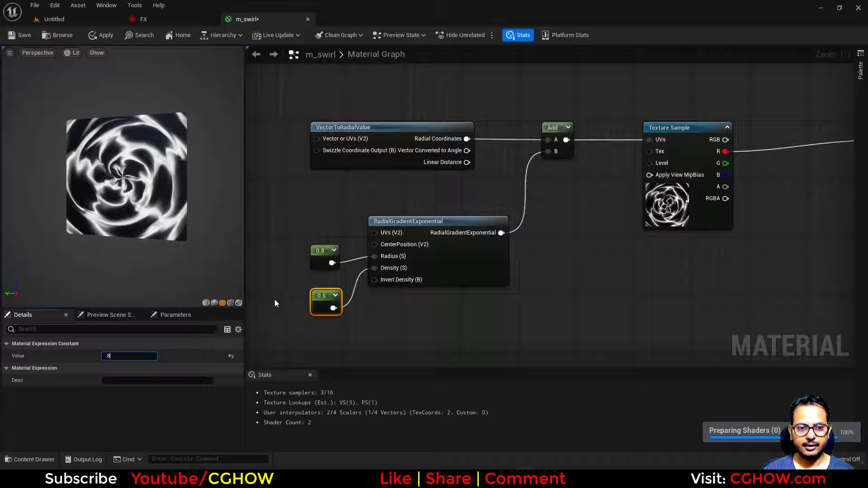
key(Return)
click(324, 257)
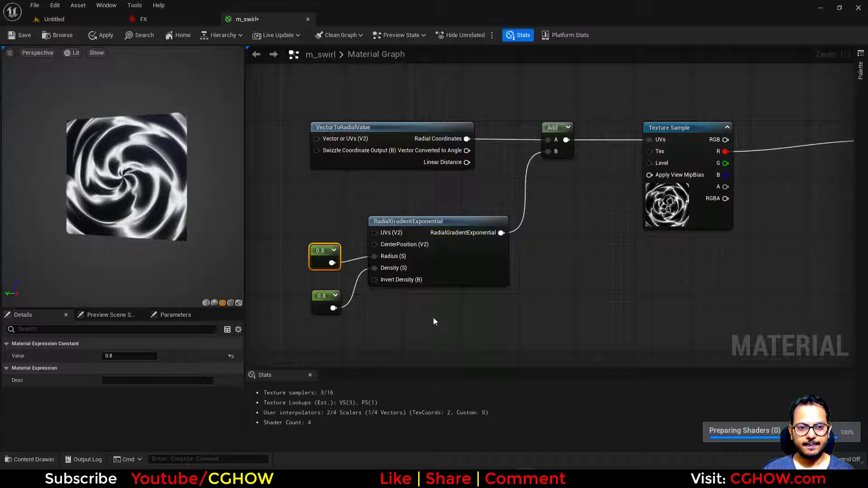
Insert a Multiply node with Const B of 2 between the RadialGradientExponential and the Add node's B input
click(512, 268)
right_drag(516, 252, 469, 291)
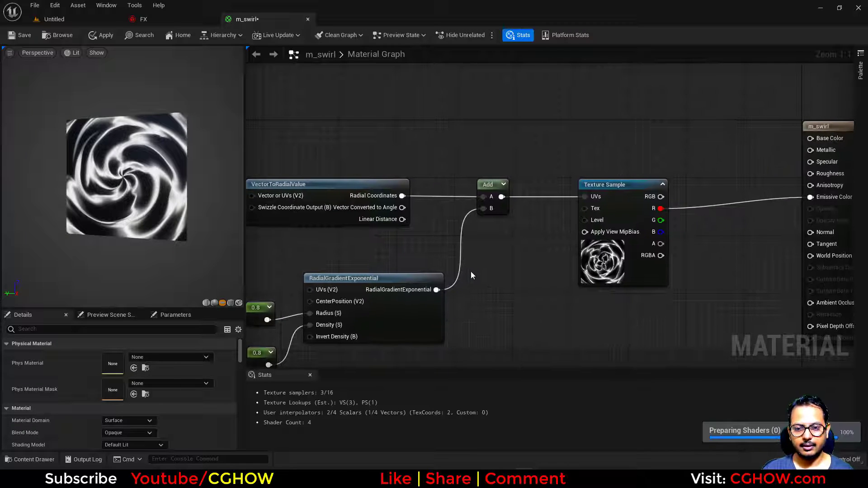
key(m)
click(470, 272)
drag(437, 290, 485, 208)
click(102, 369)
text(2)
key(Return)
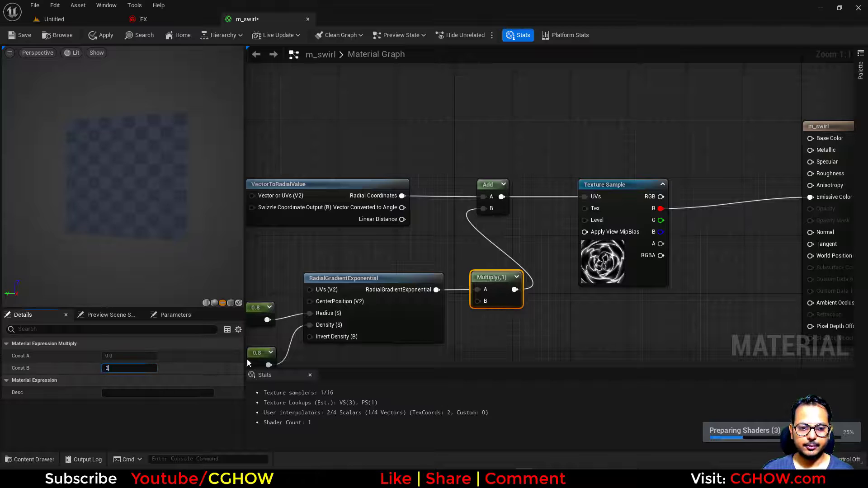
right_drag(247, 359, 291, 336)
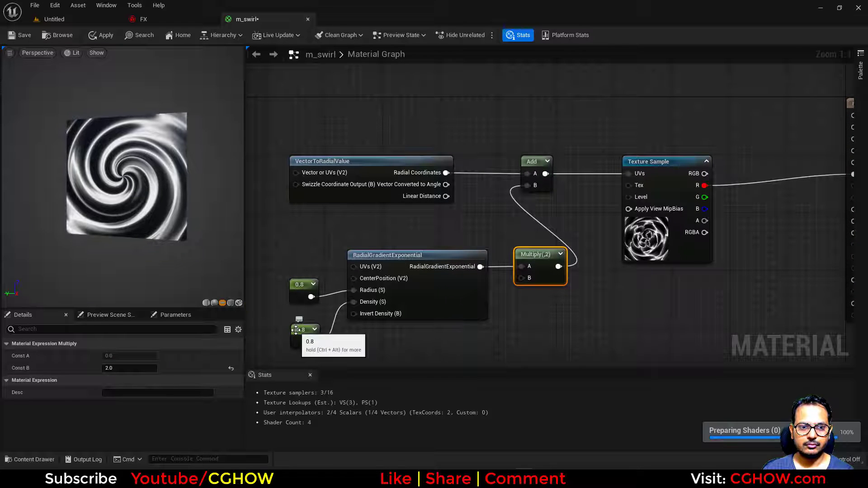
Add a second RadialGradientExponential node below the Texture Sample
right_drag(527, 314, 430, 241)
right_click(490, 257)
text(rad)
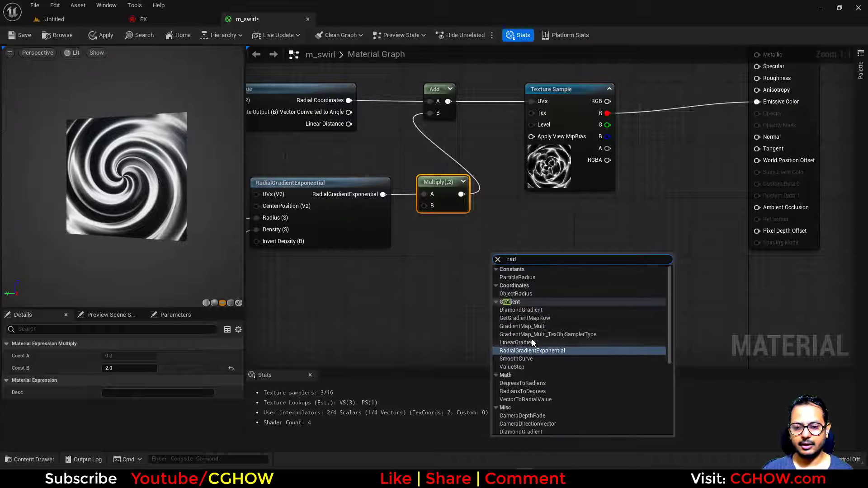
click(525, 341)
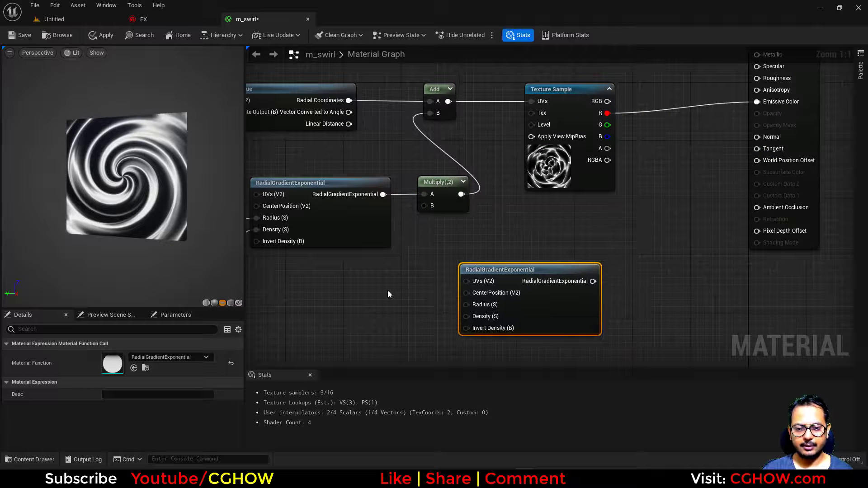
drag(591, 300, 562, 307)
right_drag(610, 244, 572, 274)
key(n)
click(572, 271)
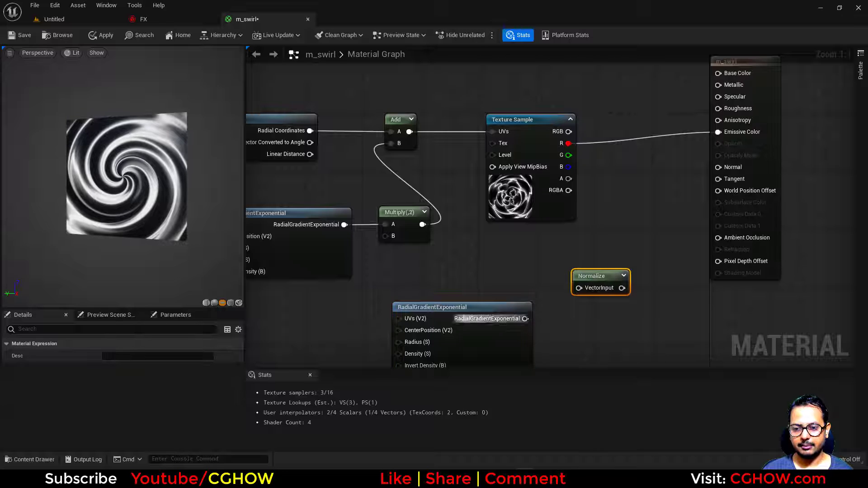
drag(526, 319, 580, 289)
key(Delete)
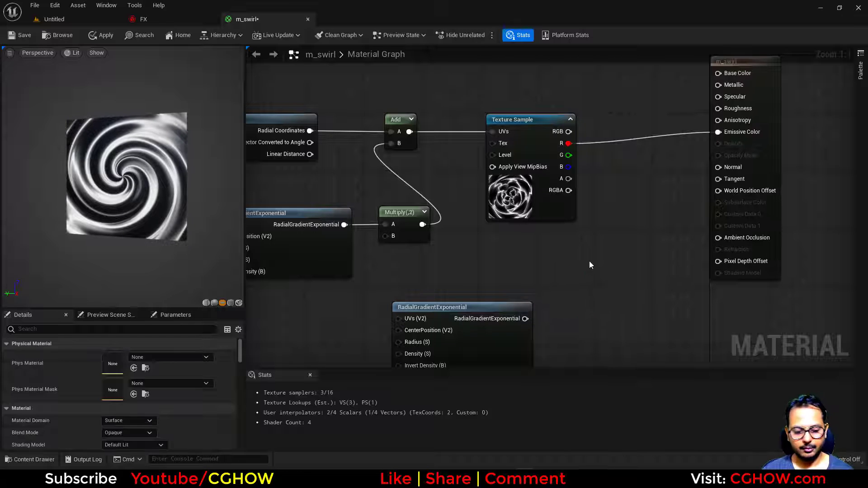
Multiply the Texture Sample's R output by the second RadialGradientExponential and feed the result into Emissive Color
key(m)
click(589, 262)
drag(544, 319, 595, 289)
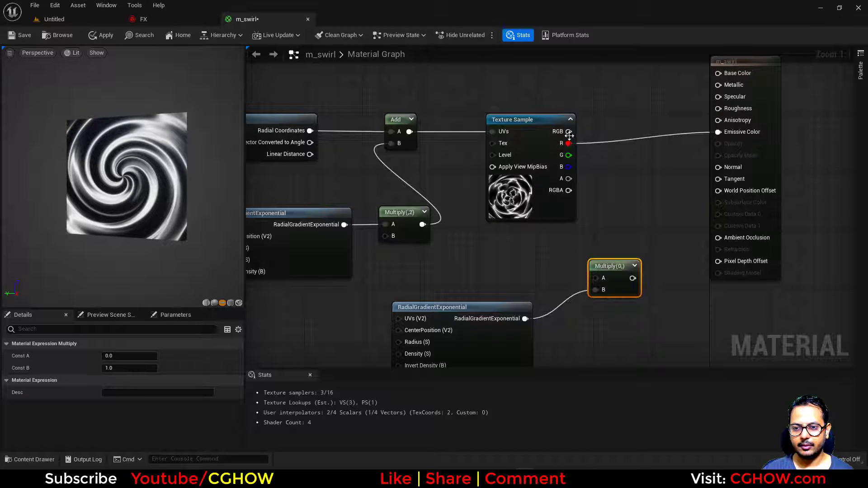
drag(568, 144, 718, 132)
right_drag(560, 241, 594, 189)
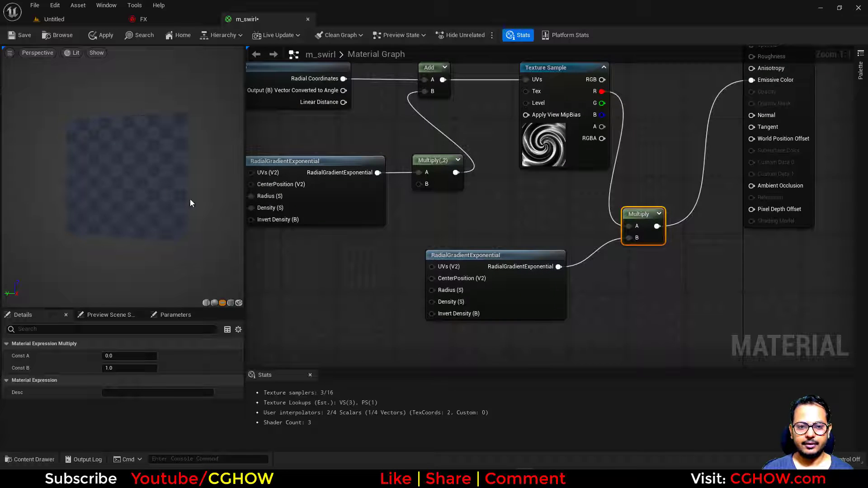
mouse_move(123, 181)
mouse_down()
mouse_move(121, 166)
mouse_move(120, 183)
mouse_move(129, 178)
mouse_up()
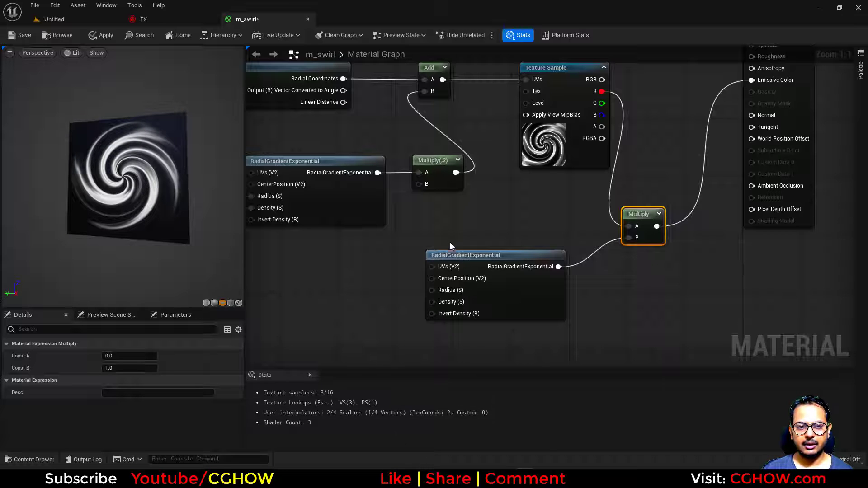
Insert a Multiply node between VectorToRadialValue's Radial Coordinates output and the Add node's A input
right_drag(450, 245, 454, 302)
right_drag(325, 193, 367, 199)
drag(333, 183, 320, 179)
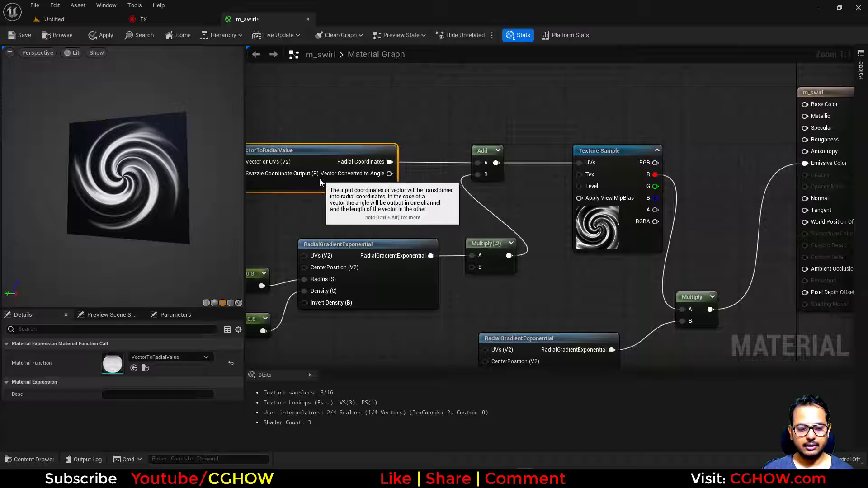
click(367, 202)
click(413, 147)
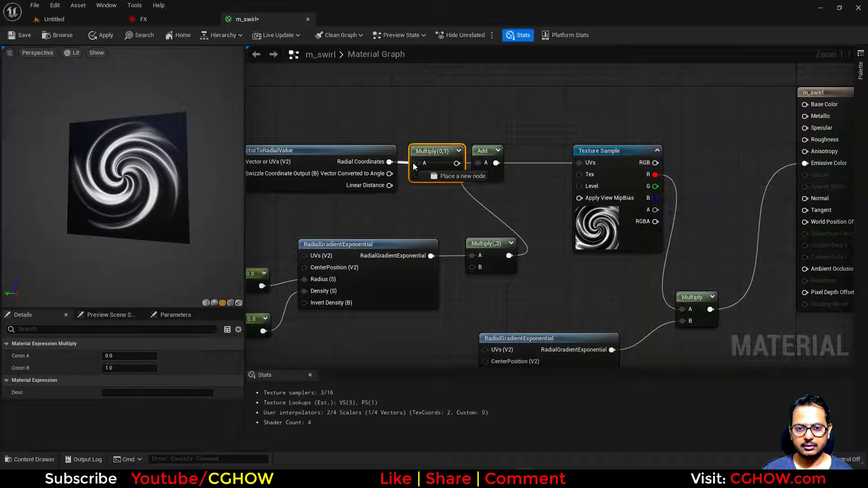
drag(454, 163, 479, 166)
scroll(479, 244, down, 2)
right_drag(461, 280, 463, 234)
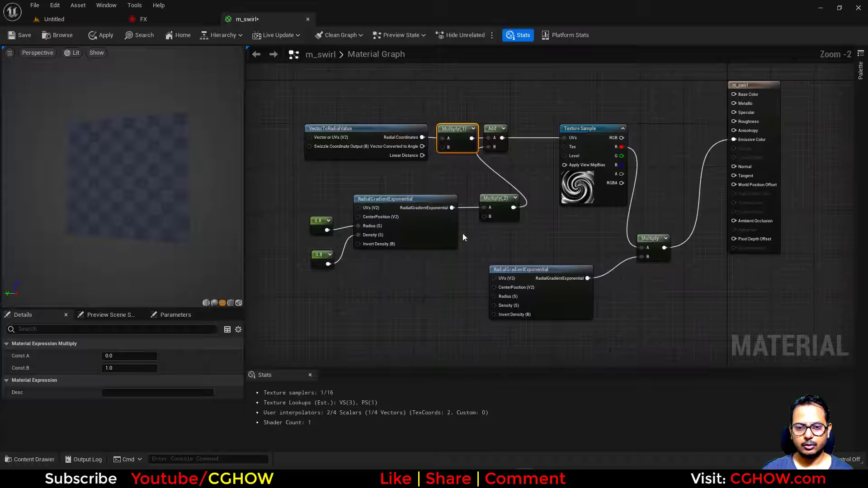
Add a Dynamic Parameter node, wiring Param1 and Param2 to the two UV Multiply nodes' B inputs and Param3 to the second gradient's Density
scroll(456, 237, up, 2)
right_click(353, 287)
text(dynamic)
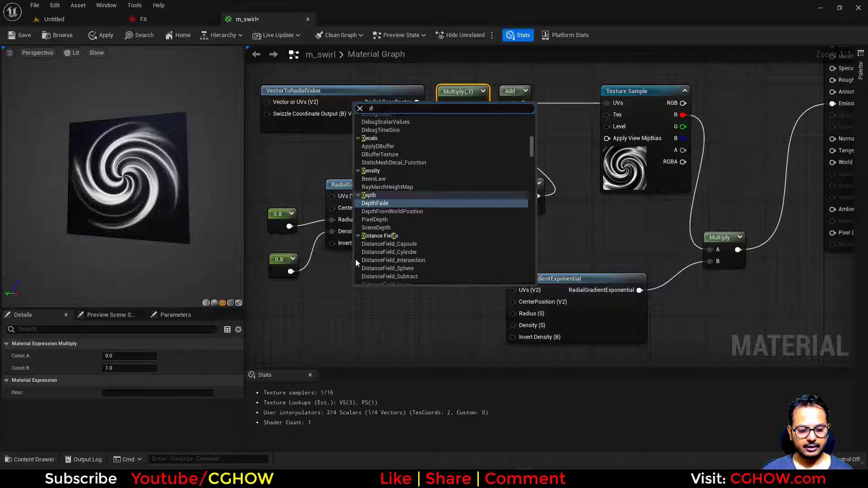
click(385, 149)
drag(419, 311, 445, 115)
drag(505, 211, 418, 324)
right_drag(459, 342, 430, 283)
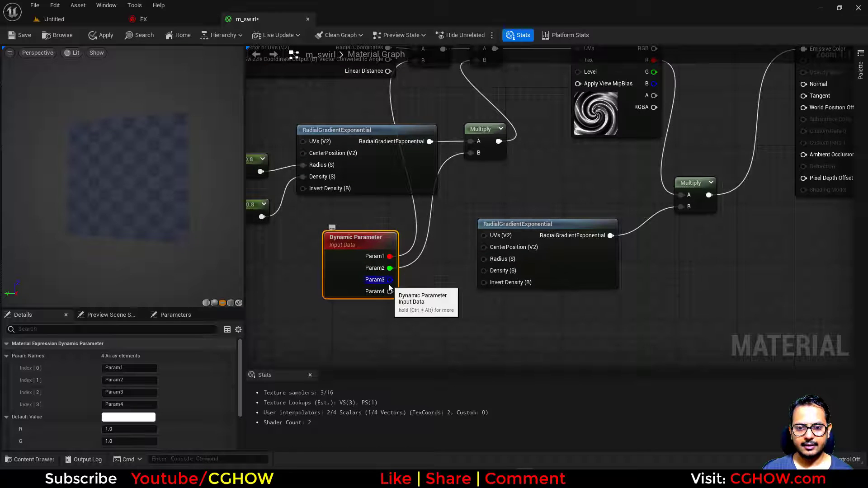
drag(390, 284, 484, 271)
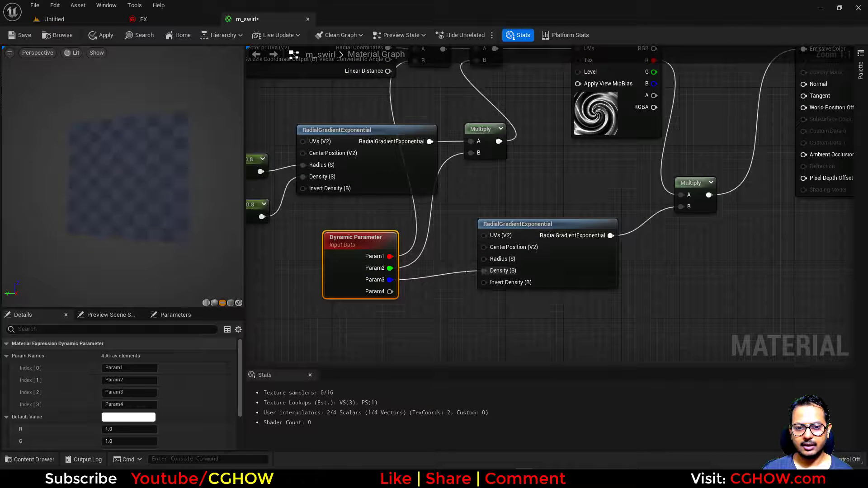
Rename the Dynamic Parameter's first three parameters tile, swirl and density
click(130, 368)
text(tile)
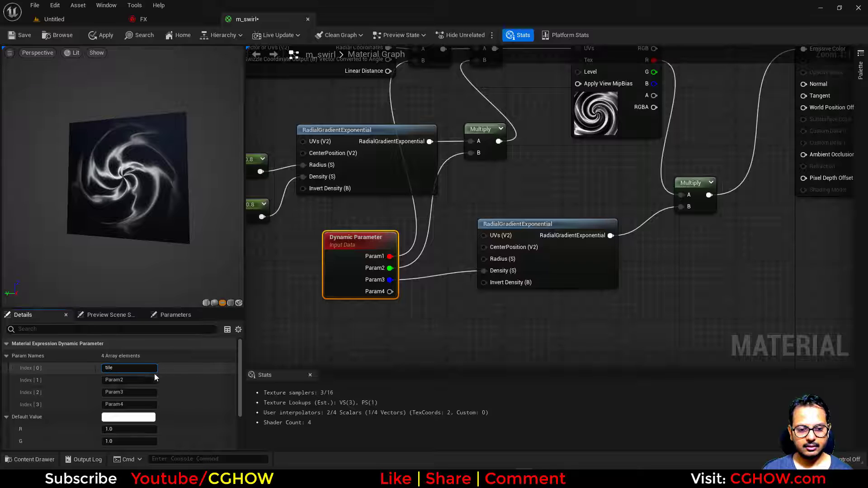
click(109, 378)
text(Pa)
text(wi)
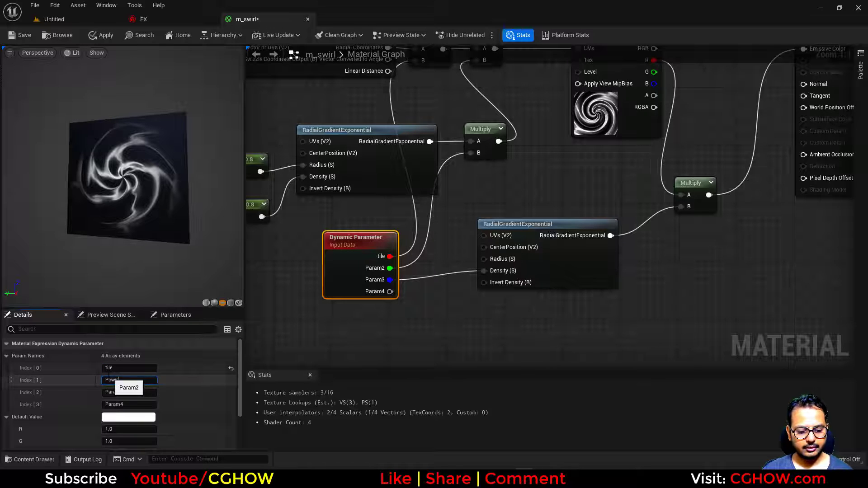
text(rl)
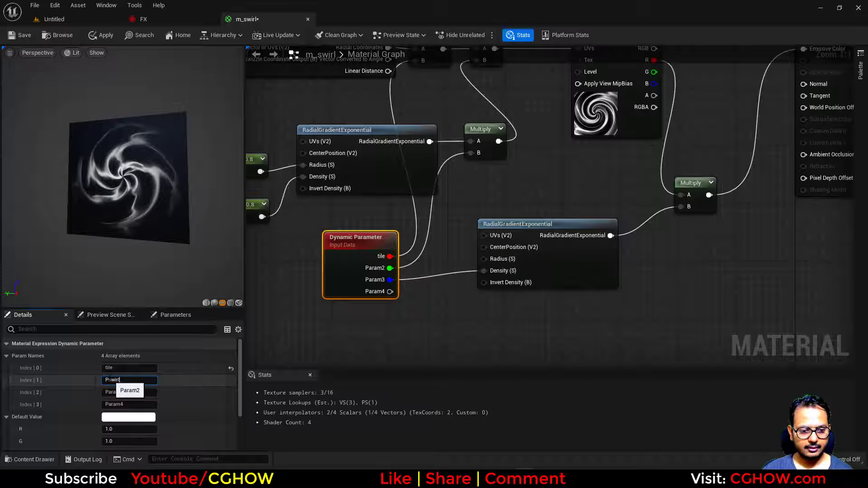
key(Delete)
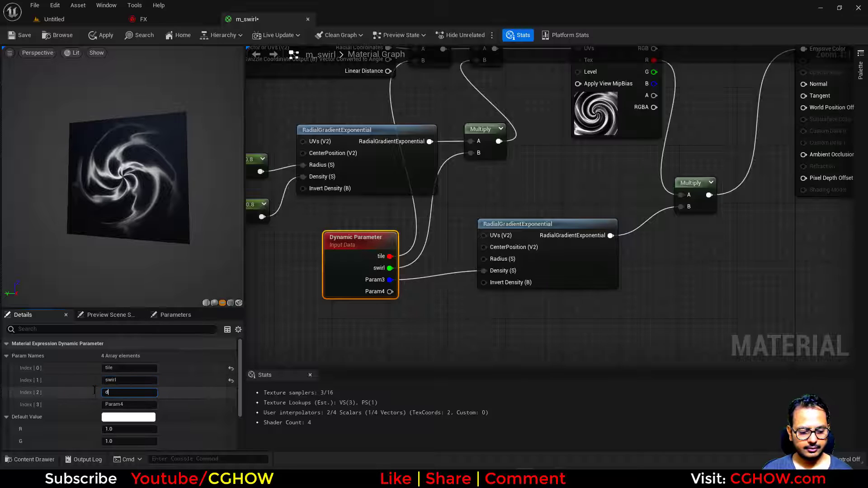
text(ty)
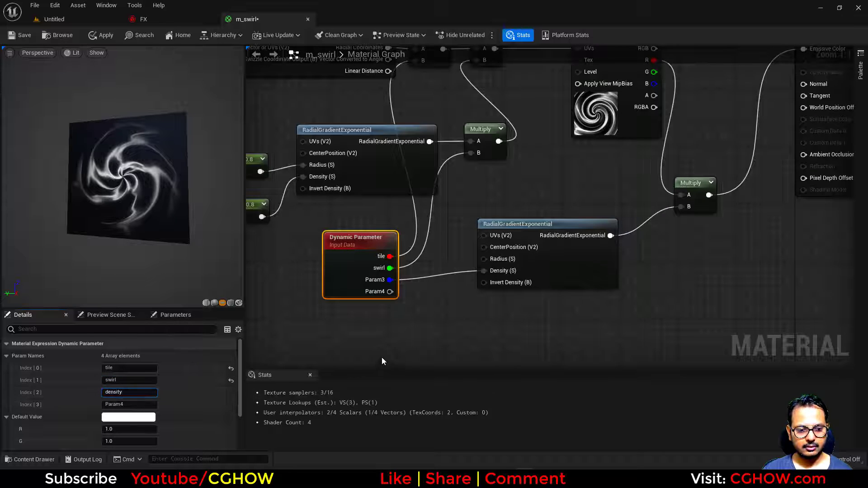
click(445, 336)
Add a Particle Color node above the Texture Sample and connect its color output to Emissive Color
right_drag(533, 316, 418, 354)
right_drag(585, 194, 439, 309)
right_click(423, 118)
text(par)
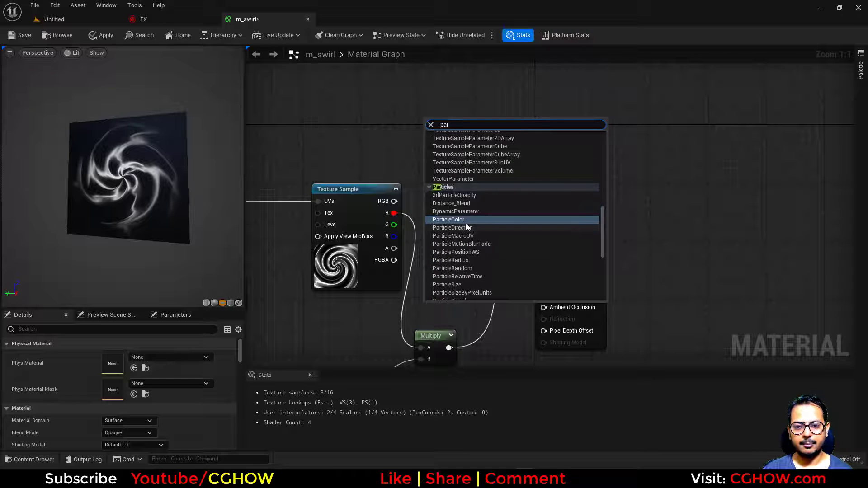
key(Return)
drag(552, 201, 552, 202)
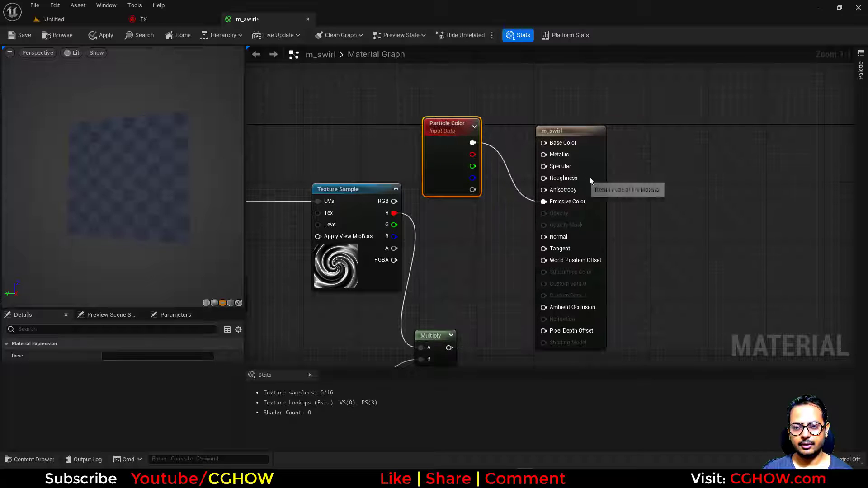
Add a Multiply node combining the Particle Color alpha with the swirl texture's Multiply output, feeding the m_swirl Opacity input
drag(587, 177, 656, 171)
click(515, 248)
key(m)
click(508, 235)
drag(449, 347, 473, 190)
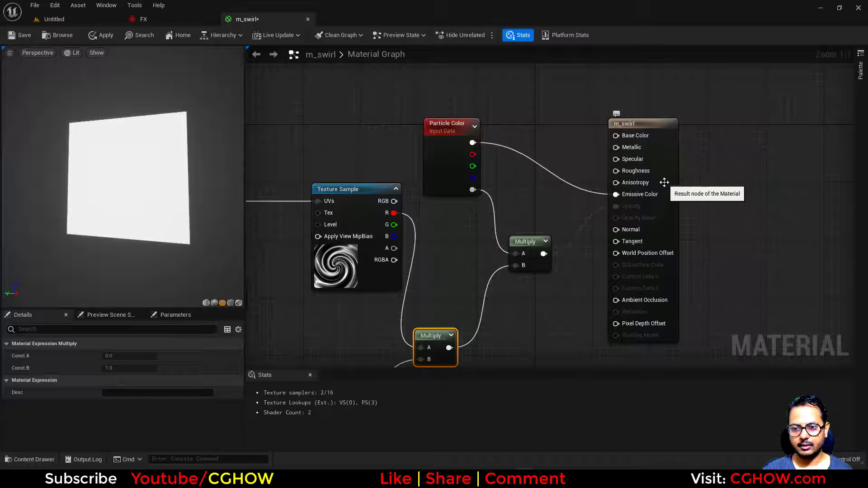
Set the m_swirl material's shading model to Unlit and enable Two Sided
click(637, 201)
scroll(44, 433, down, 1)
click(130, 387)
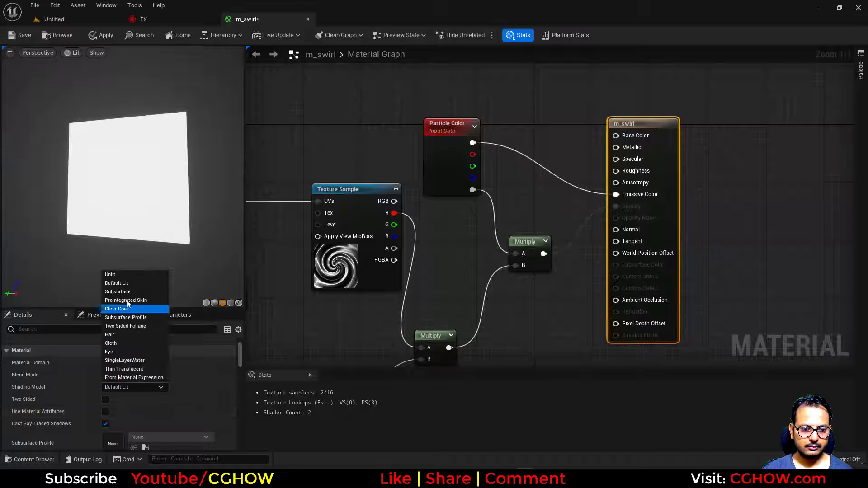
click(110, 274)
click(106, 400)
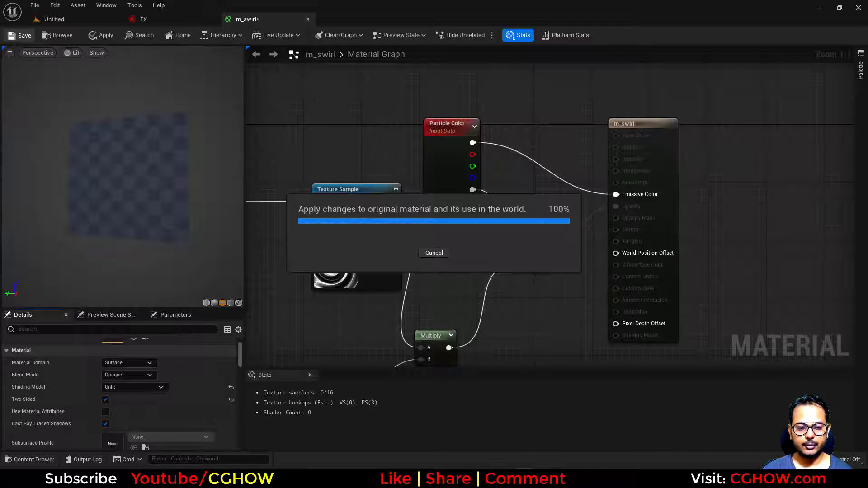
Try the Additive blend mode on the m_swirl material, and settle on Translucent
right_drag(306, 257, 416, 243)
right_drag(726, 197, 623, 197)
click(669, 148)
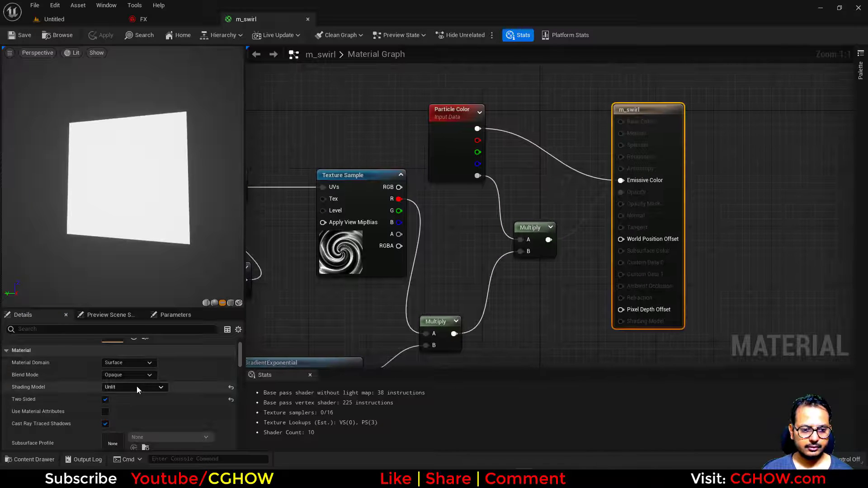
click(128, 375)
click(130, 405)
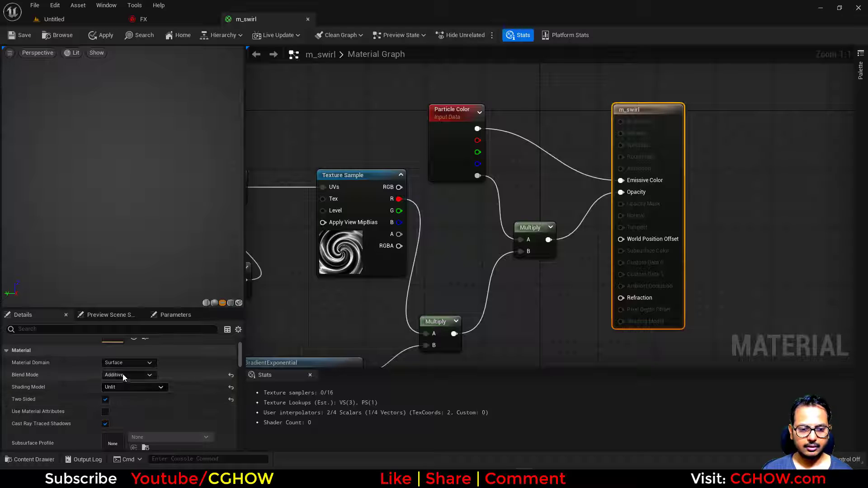
click(123, 375)
click(122, 396)
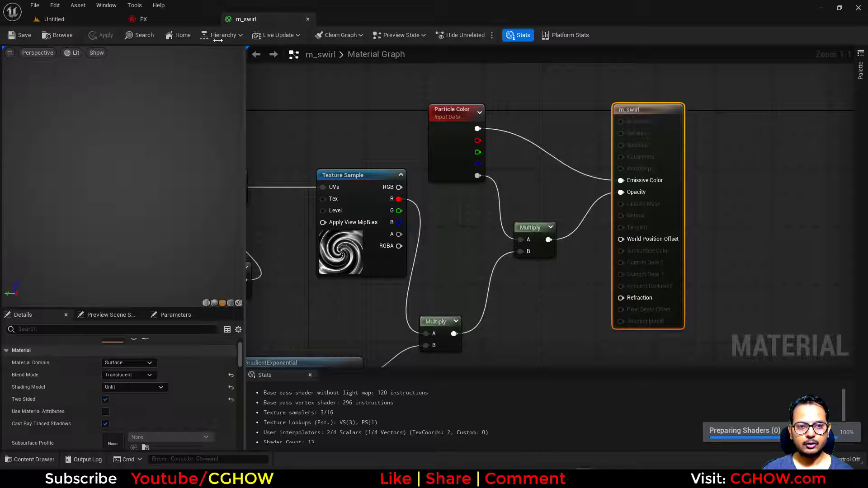
In the FX system, assign the mi_radial_Add material to the White_glow emitter's Sprite Renderer
click(161, 20)
right_drag(168, 277, 225, 281)
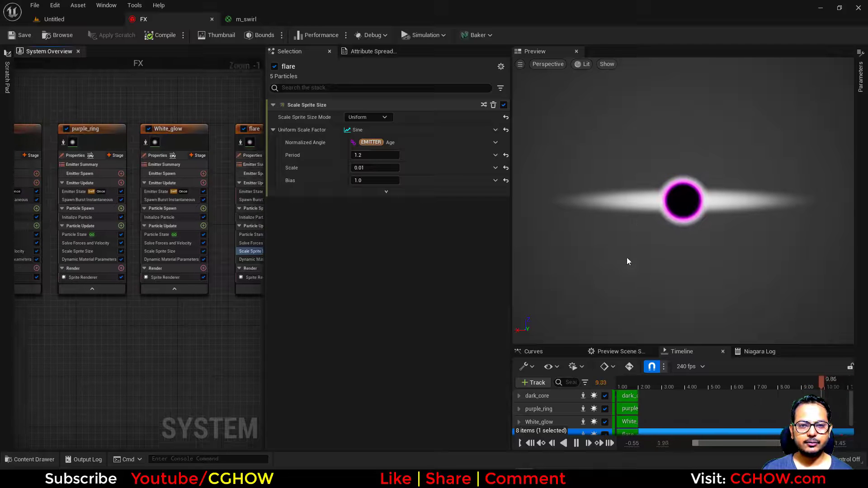
right_drag(82, 325, 51, 318)
click(136, 273)
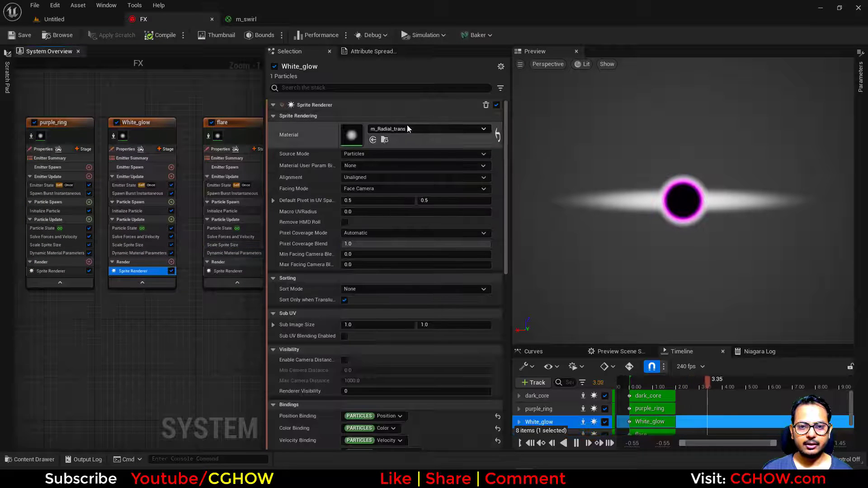
click(385, 140)
click(243, 388)
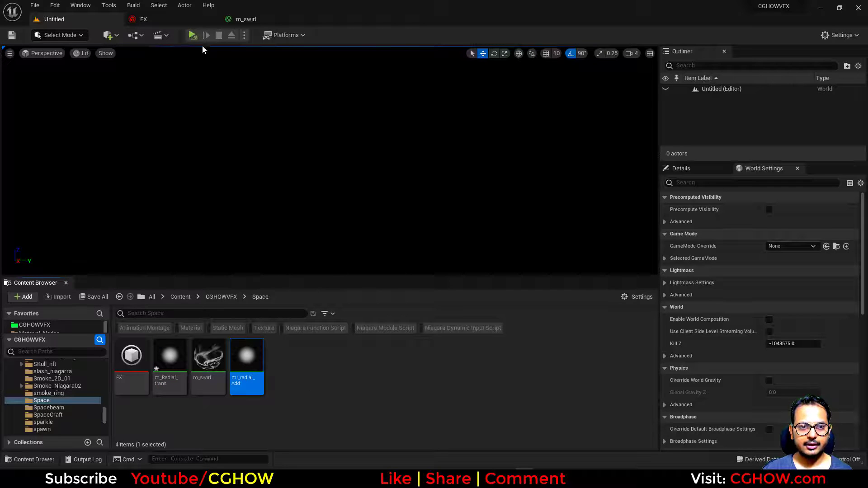
click(175, 20)
click(373, 139)
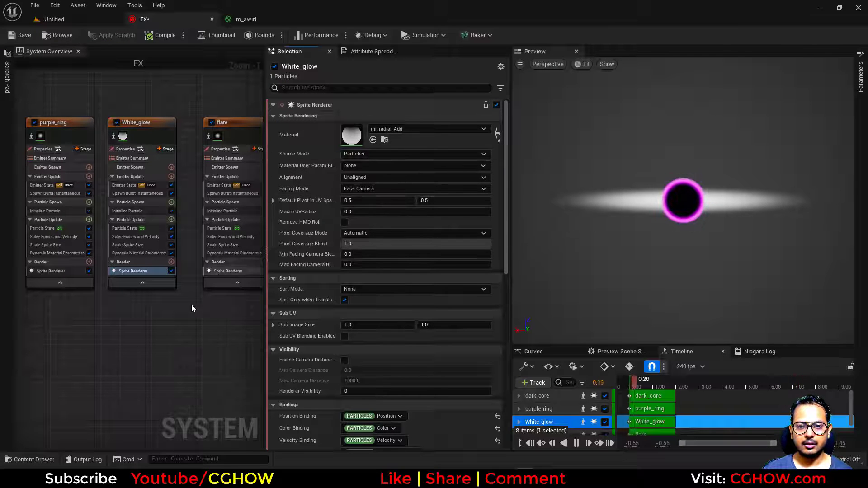
Assign the mi_radial_Add material to the flare emitter's Sprite Renderer
right_drag(192, 308, 145, 315)
click(183, 278)
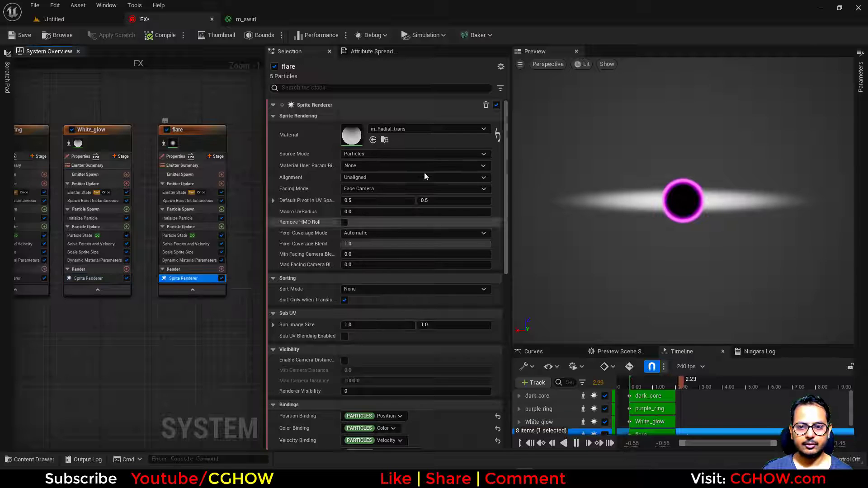
click(373, 139)
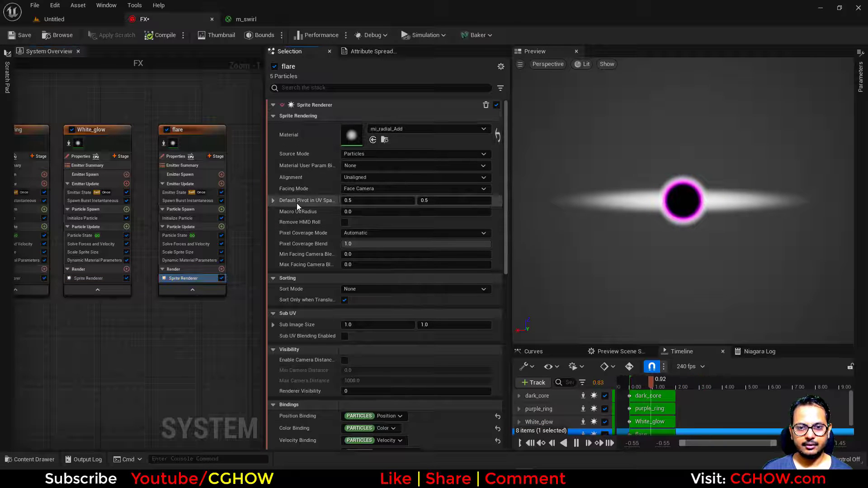
Duplicate the White_glow emitter beside the flare emitter and rename the copy swirl
right_drag(84, 352, 182, 347)
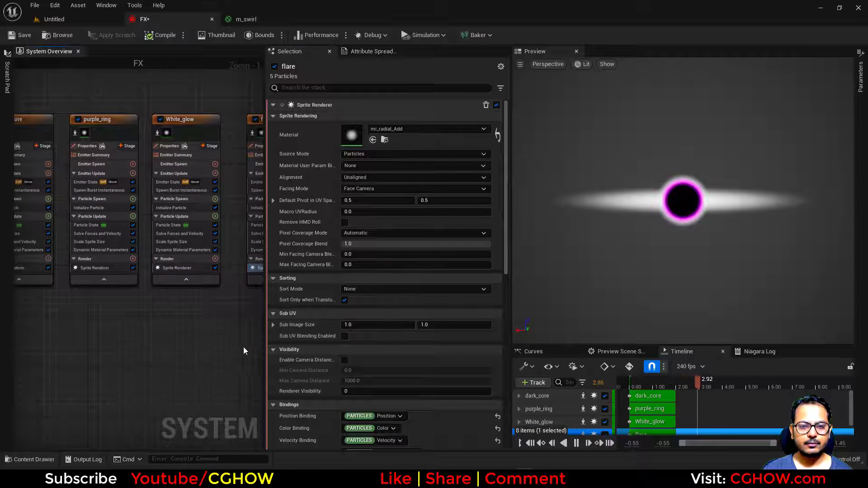
right_drag(243, 351, 65, 348)
right_drag(54, 100, 132, 121)
click(87, 122)
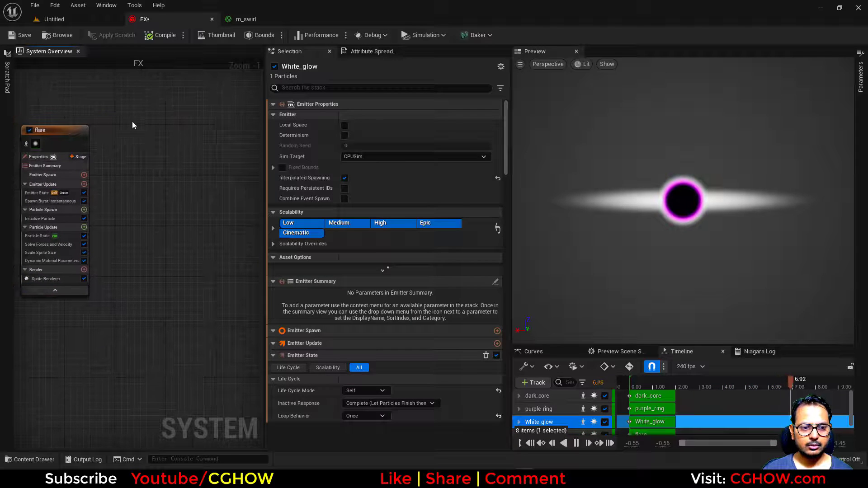
click(136, 120)
key(ctrl+v)
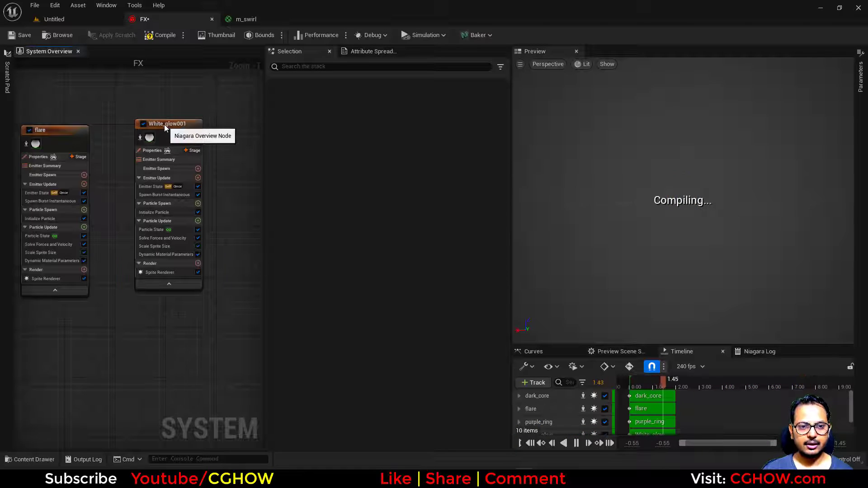
double_click(164, 124)
text(s)
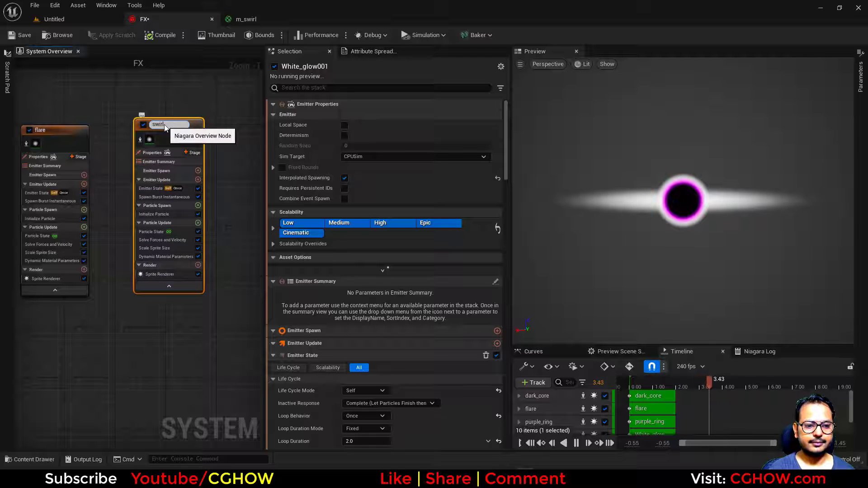
text(wirl)
key(Return)
Assign the m_swirl material to the isolated swirl emitter's Sprite Renderer and move the timeline playhead to about 0.45
click(231, 22)
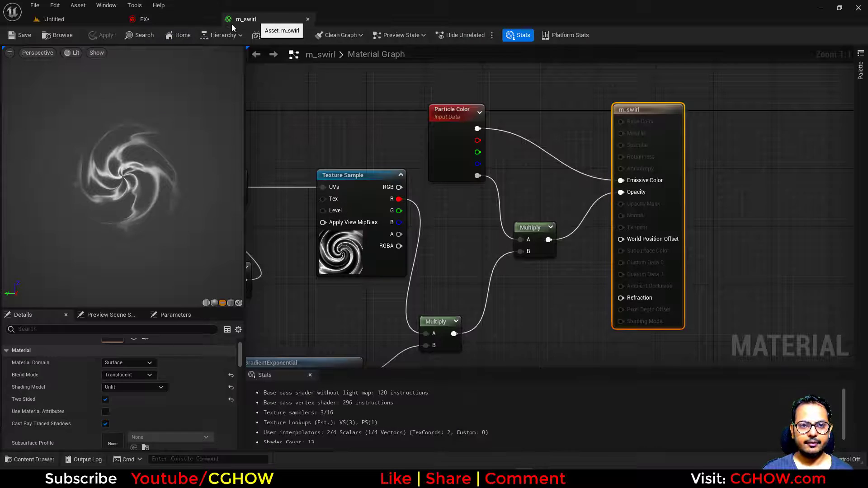
click(127, 19)
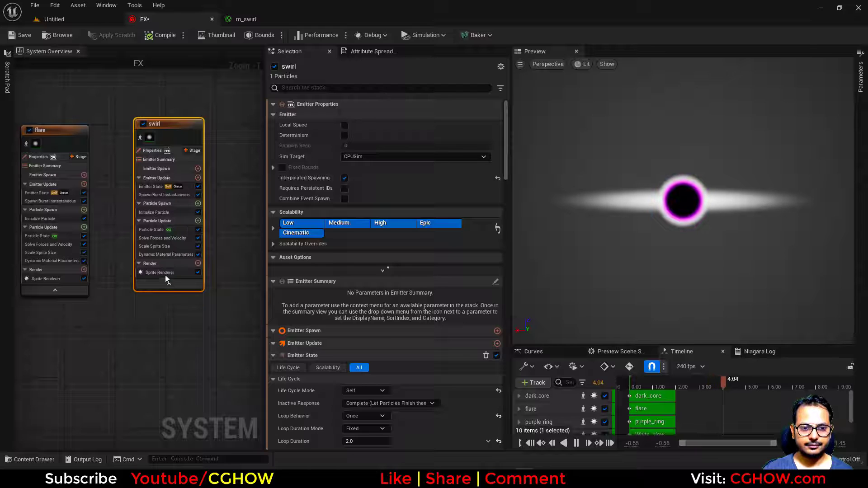
click(160, 272)
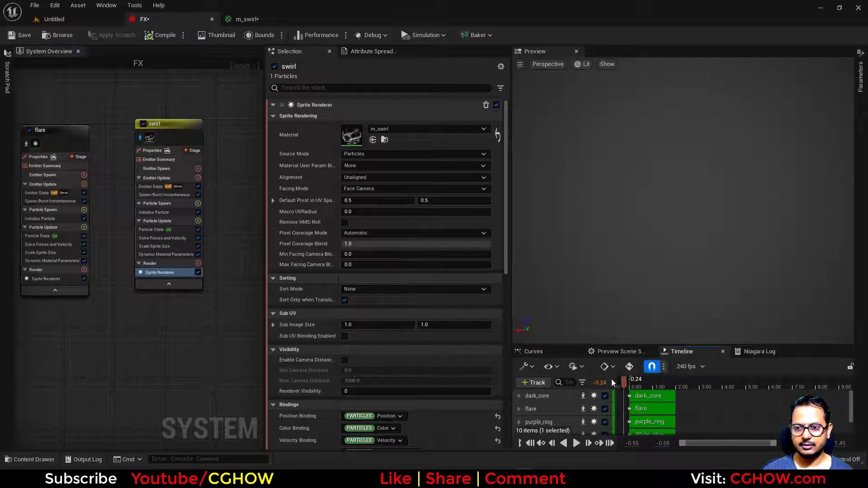
drag(637, 382, 642, 382)
Set the swirl emitter's Dynamic Material Parameters to tile 1, swirl 0.2 and density 1
scroll(186, 316, up, 1)
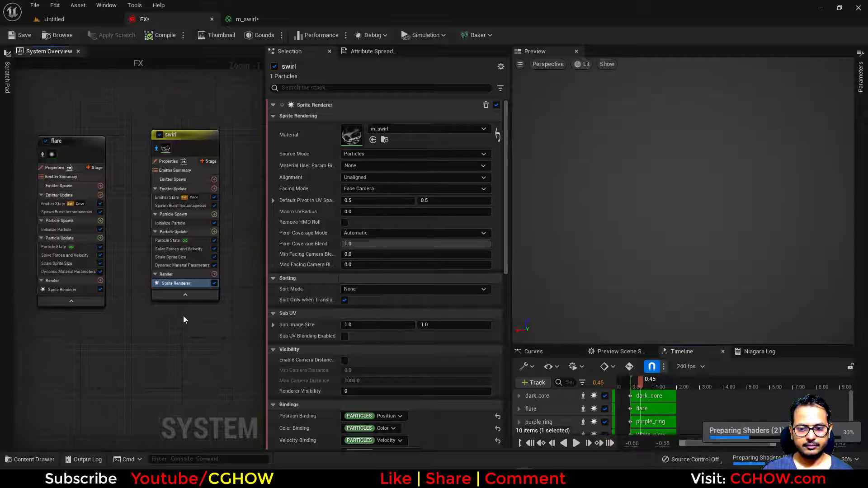
click(188, 260)
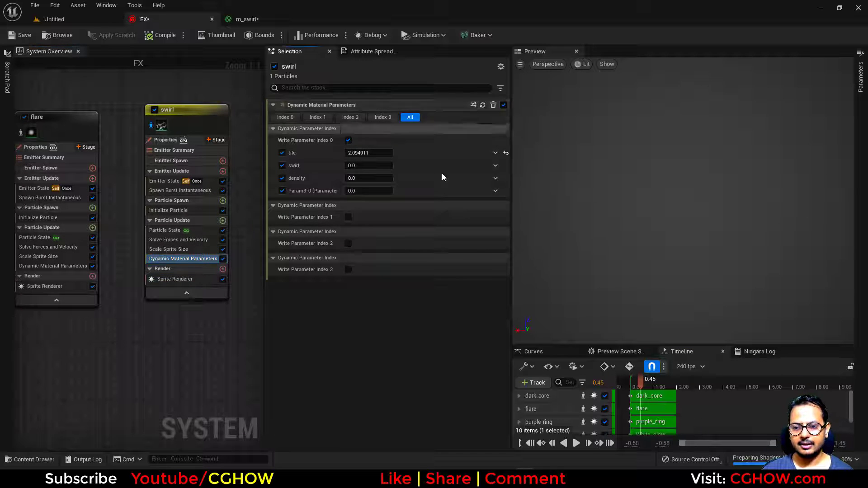
click(369, 152)
text(1)
key(Return)
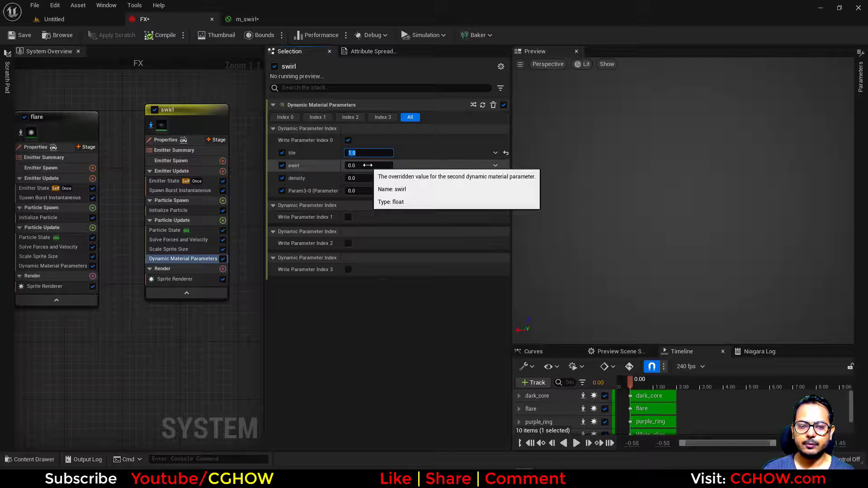
click(367, 165)
text(.2)
key(Tab)
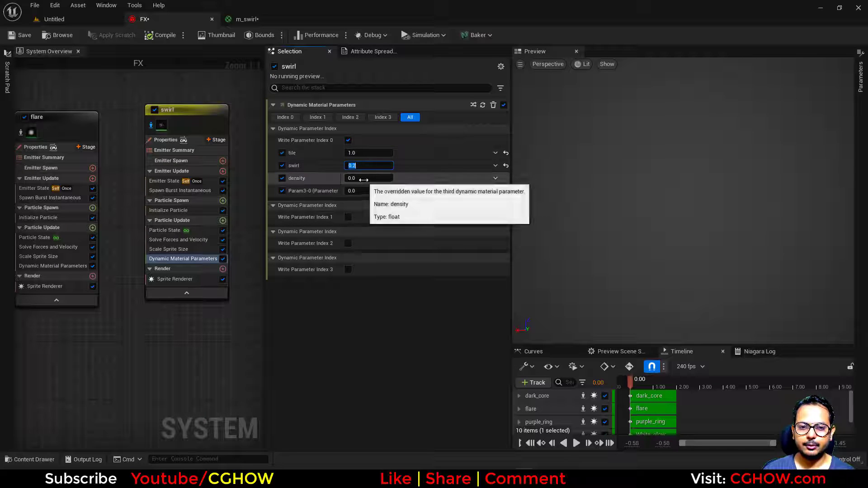
text(1)
key(Return)
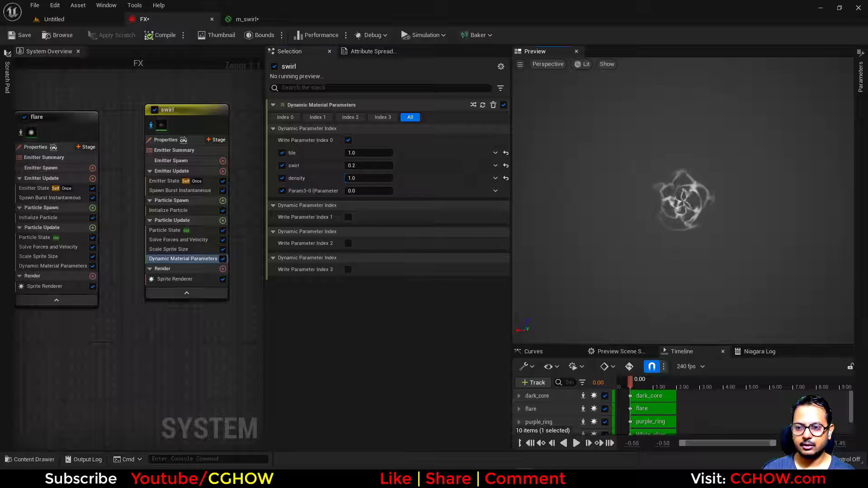
Experiment with the swirl emitter's dynamic material values, ending at tile 1, swirl about 2.26 and density about 1.24
mouse_move(369, 166)
mouse_down()
mouse_move(412, 165)
mouse_move(356, 154)
mouse_move(367, 153)
mouse_up()
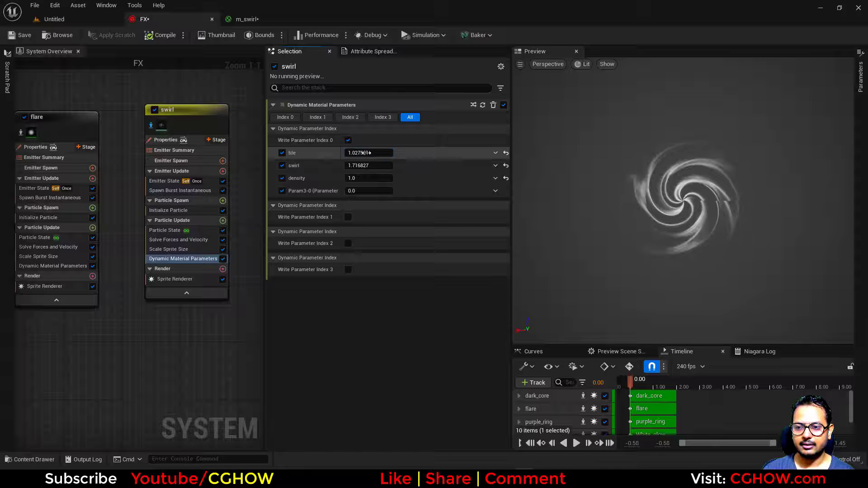
key(BackSpace)
text(2)
key(Return)
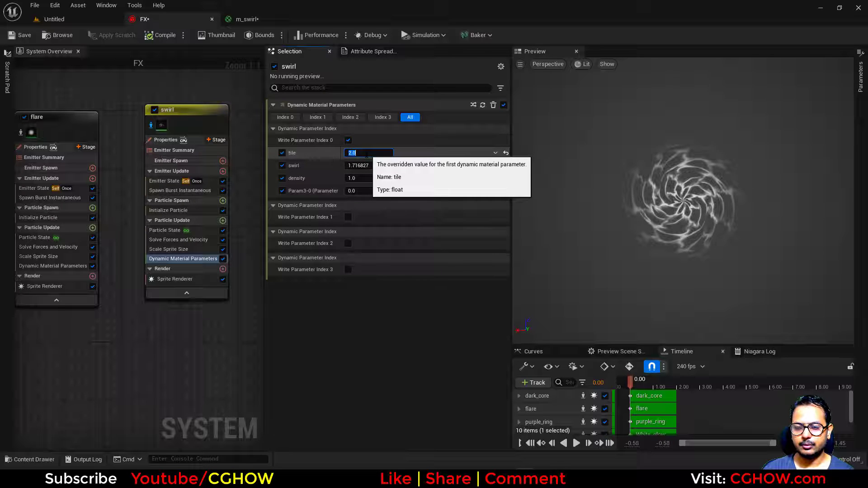
text(1)
key(Return)
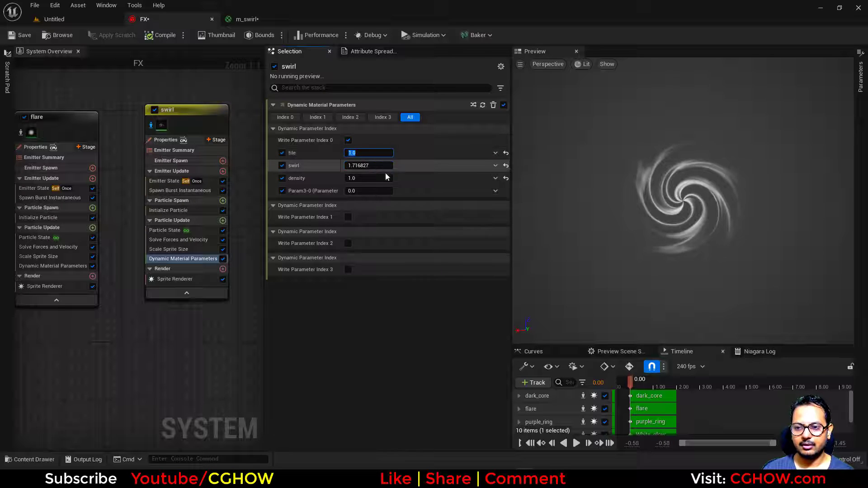
drag(366, 178, 384, 178)
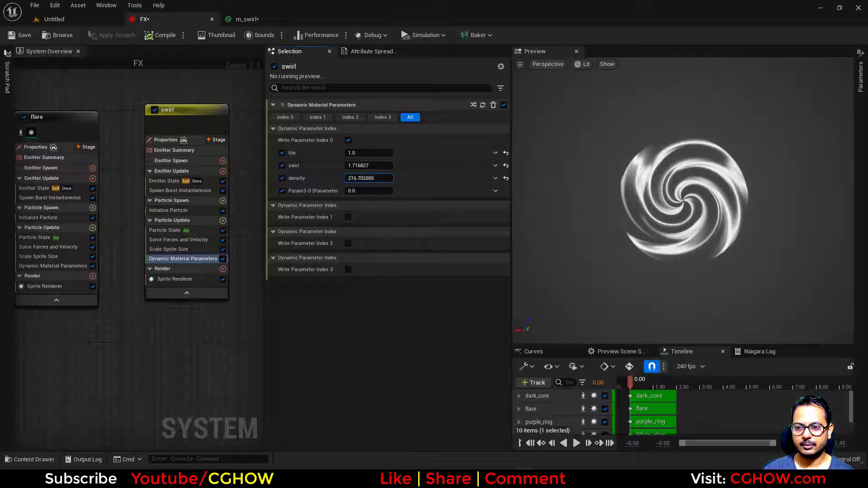
drag(364, 178, 387, 165)
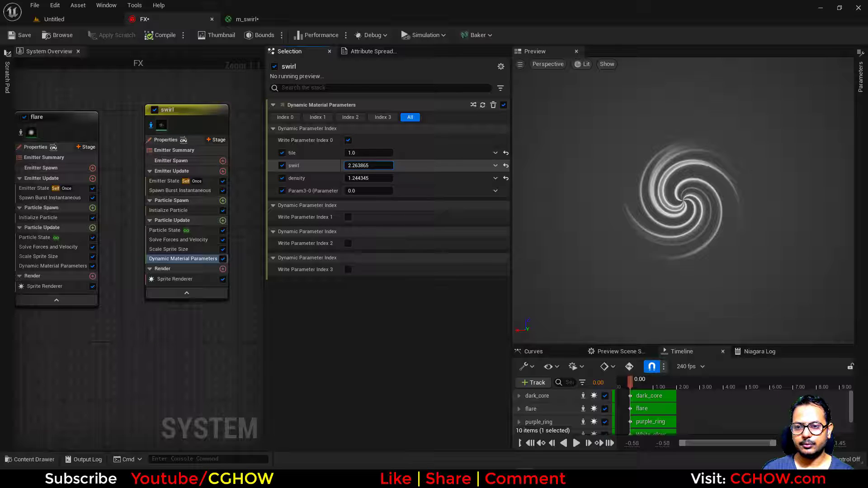
Drive the swirl parameter with a Random Range Float from a minimum of 1 to a maximum of 2
click(495, 165)
text(uni)
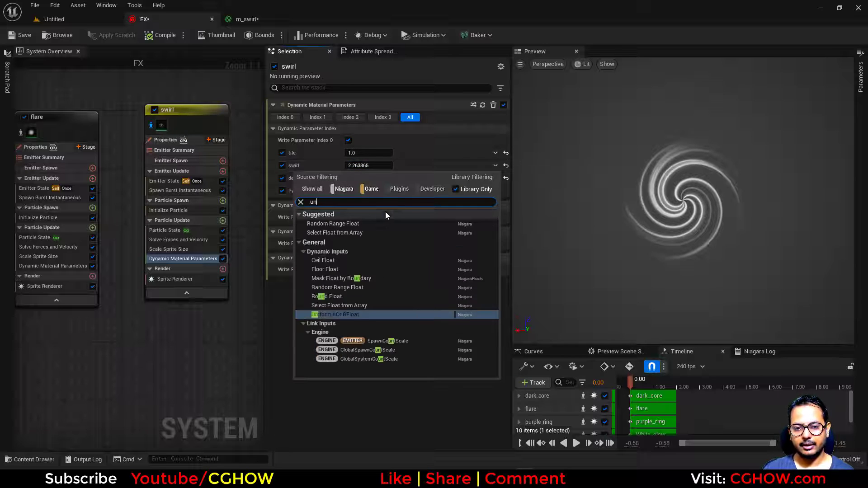
click(352, 225)
click(365, 178)
text(1)
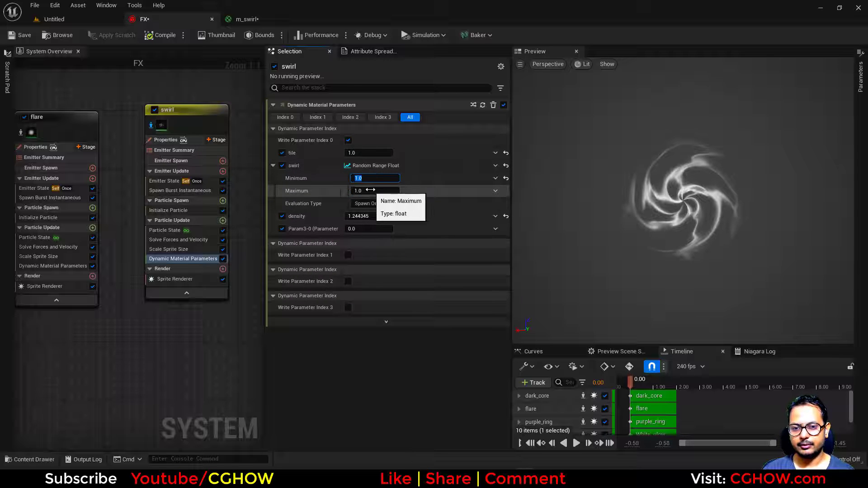
click(370, 191)
text(2)
key(Return)
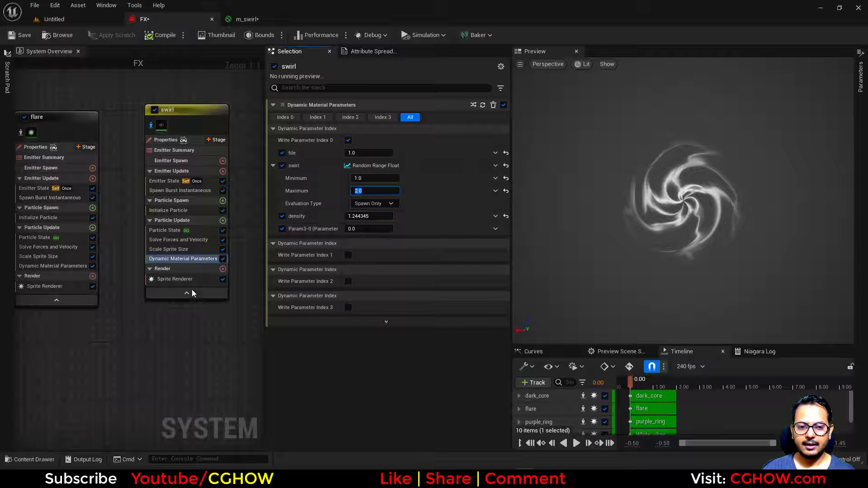
Open the swirl emitter's Sprite Renderer settings and check the black hole reference video on ArtStation in the browser
click(181, 278)
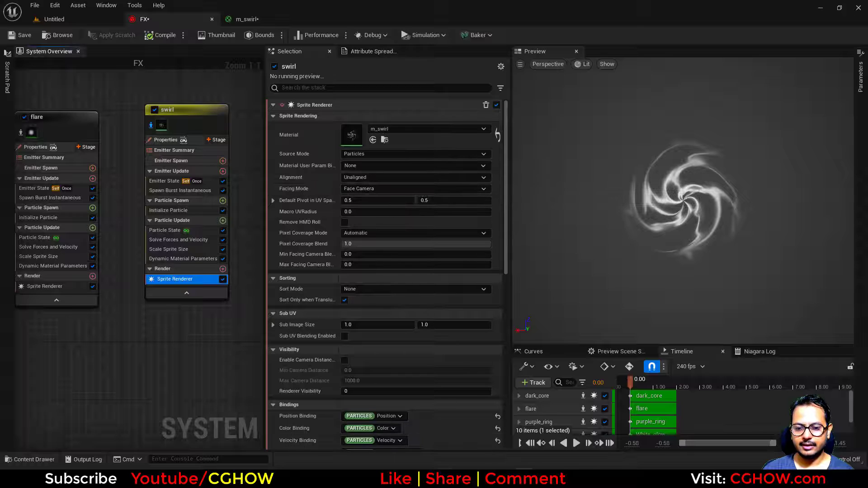
click(436, 480)
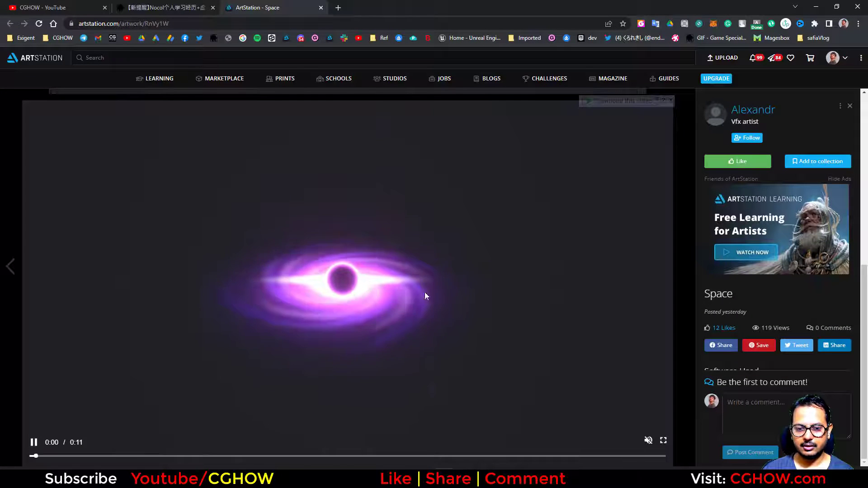
click(817, 6)
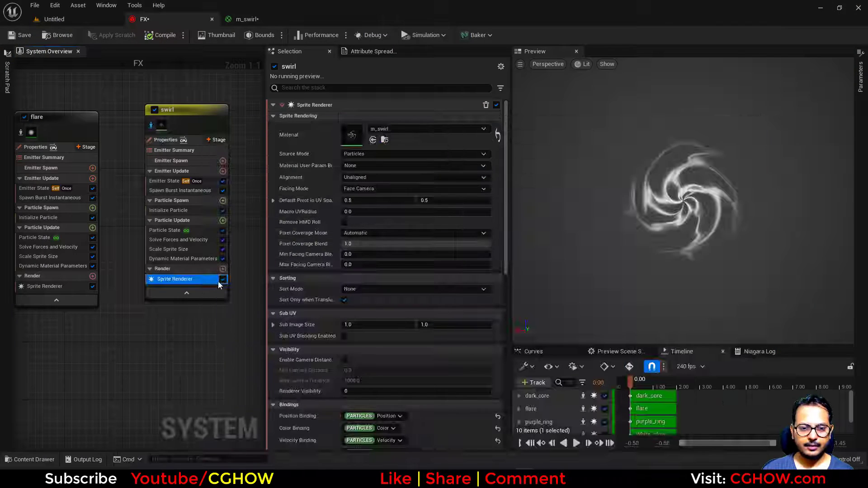
Set the swirl sprite's alignment to Custom Alignment and its facing mode to Custom Facing Vector
click(372, 177)
click(371, 200)
click(379, 188)
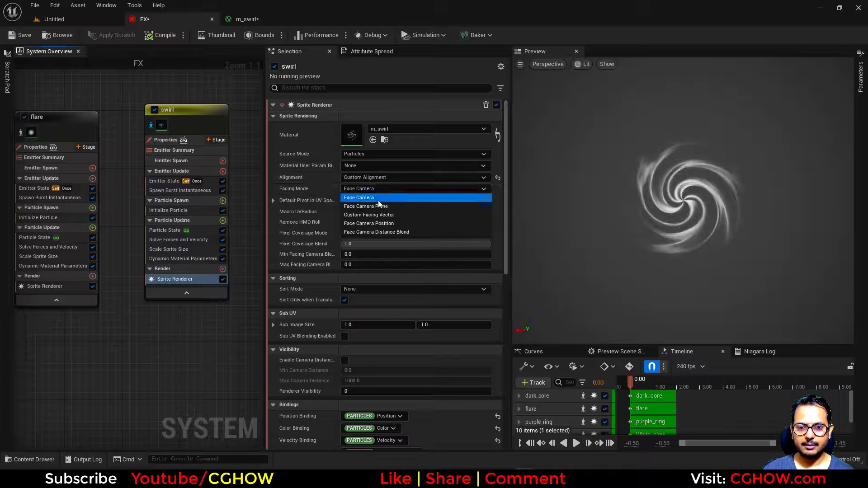
click(369, 214)
Add an Align Sprite to Mesh Orientation module to the swirl's Particle Spawn and set its first orientation vector to 0, 0, 1
click(223, 201)
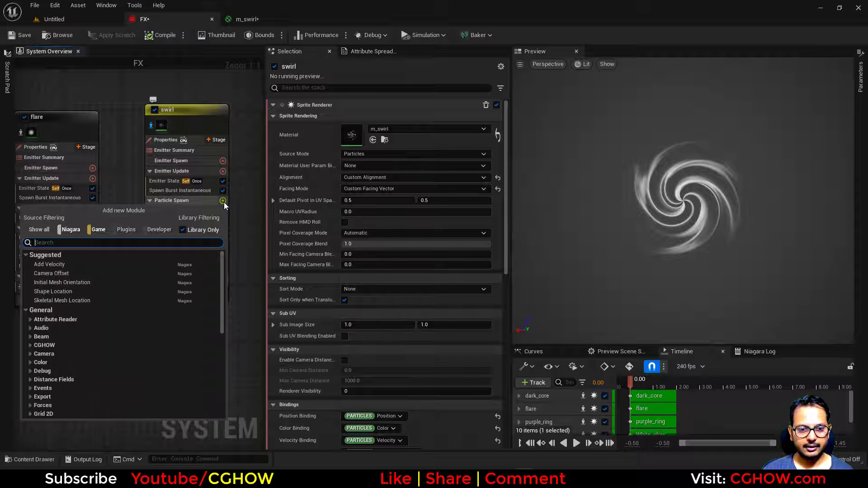
text(alig)
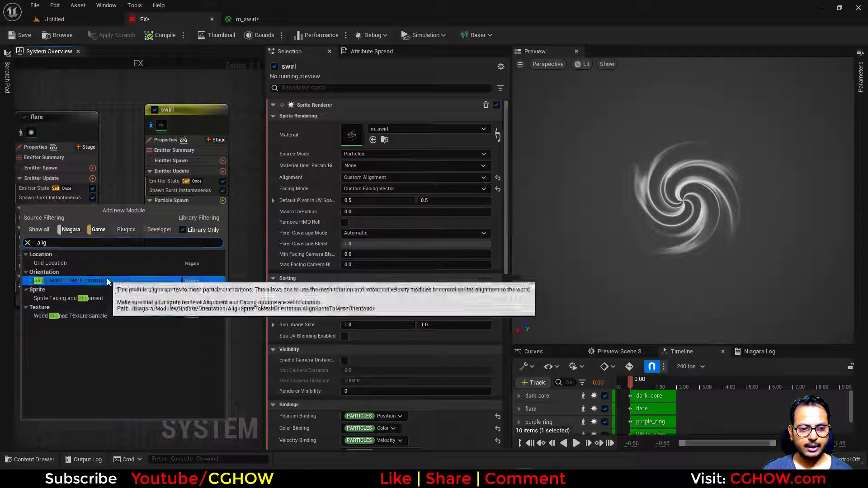
click(72, 281)
click(365, 128)
text(0)
key(Return)
click(465, 128)
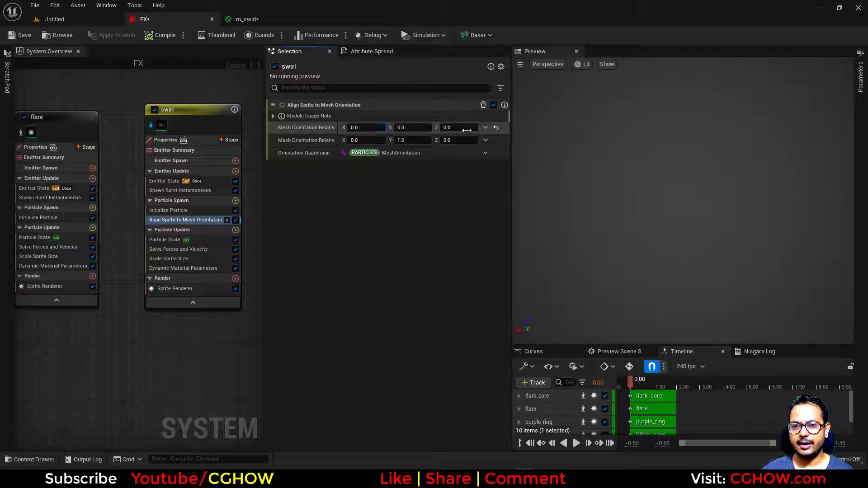
text(1)
key(Return)
drag(700, 196, 701, 226)
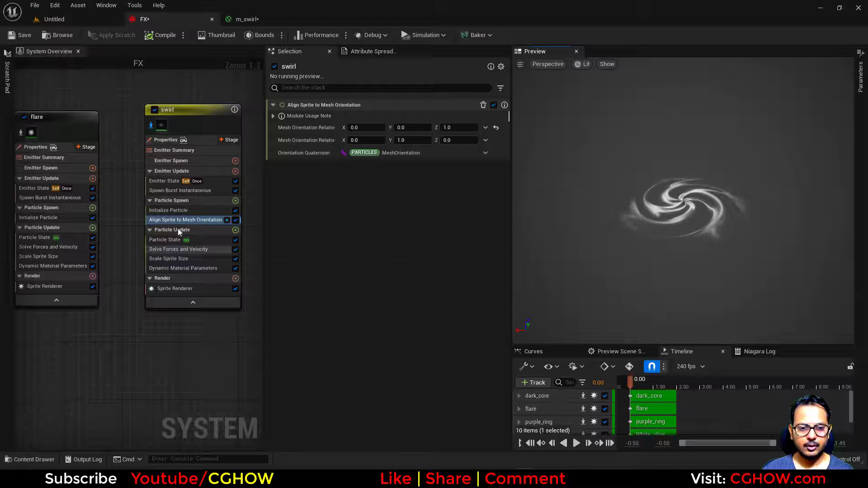
End the swirl emitter's isolation, play the simulation and set the swirl's uniform sprite size to 1000
click(151, 125)
click(577, 443)
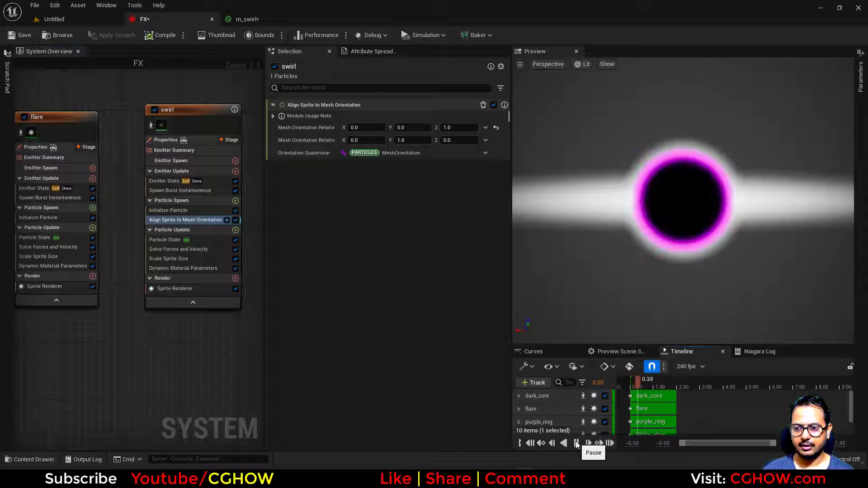
click(160, 210)
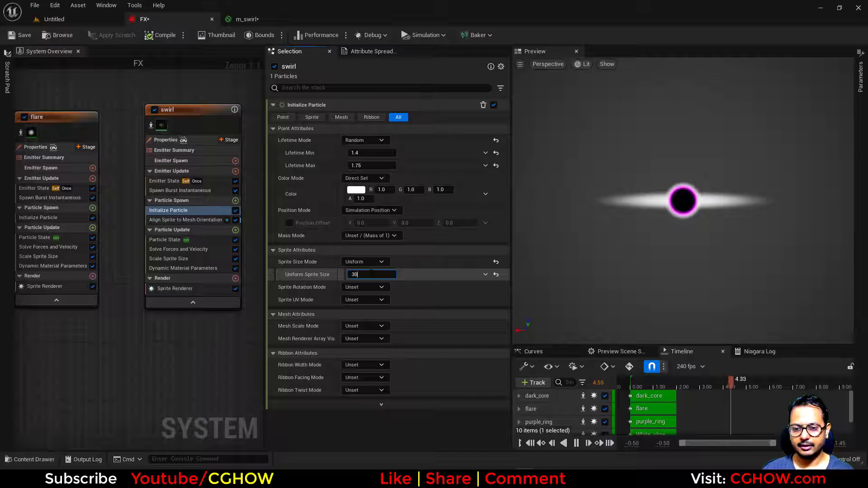
text(1000)
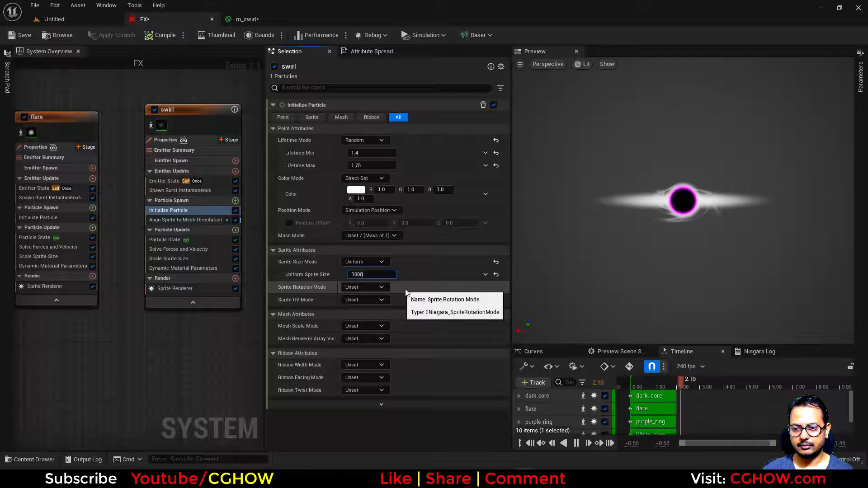
key(Return)
mouse_move(645, 275)
mouse_down()
mouse_move(645, 239)
mouse_move(646, 287)
mouse_up()
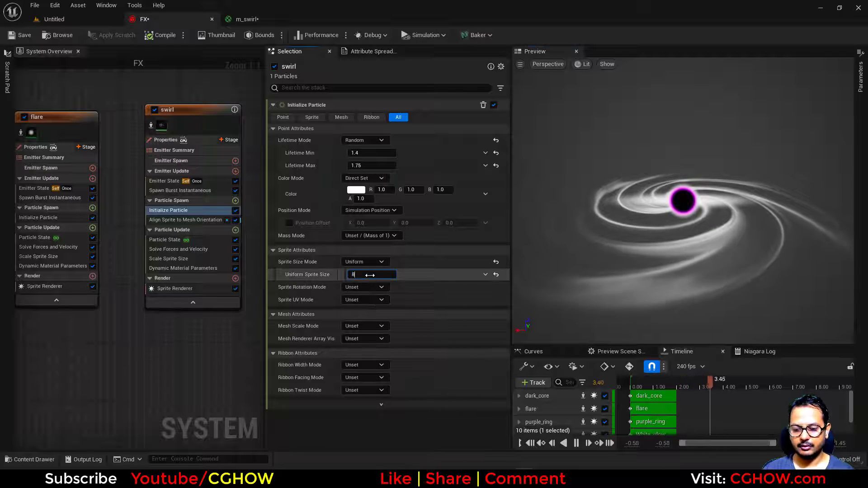
Reduce the swirl's uniform sprite size to 800
click(357, 275)
text(800)
key(Return)
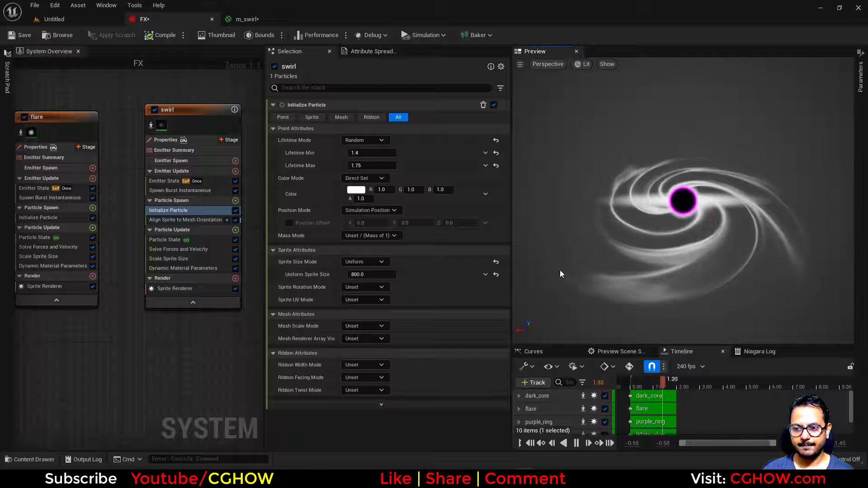
Add Sprite Rotation Rate to the swirl's Particle Update, driven by a Random Range Float from 100 to 200
click(235, 230)
text(rate)
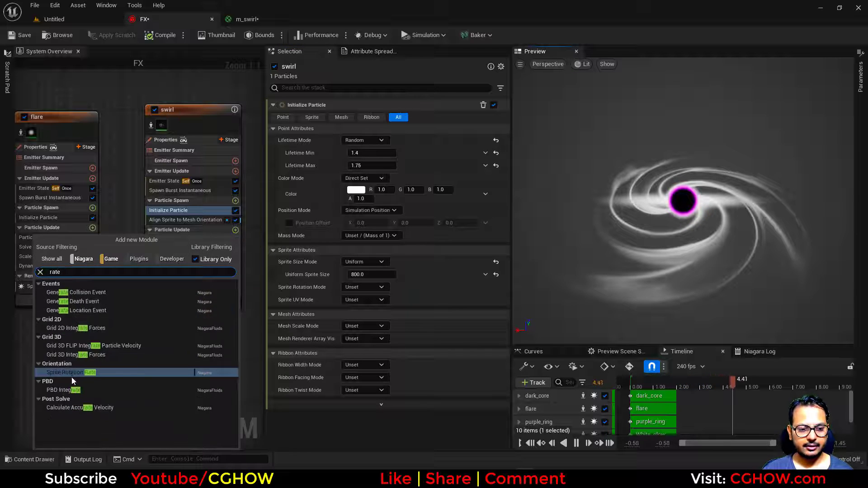
click(74, 375)
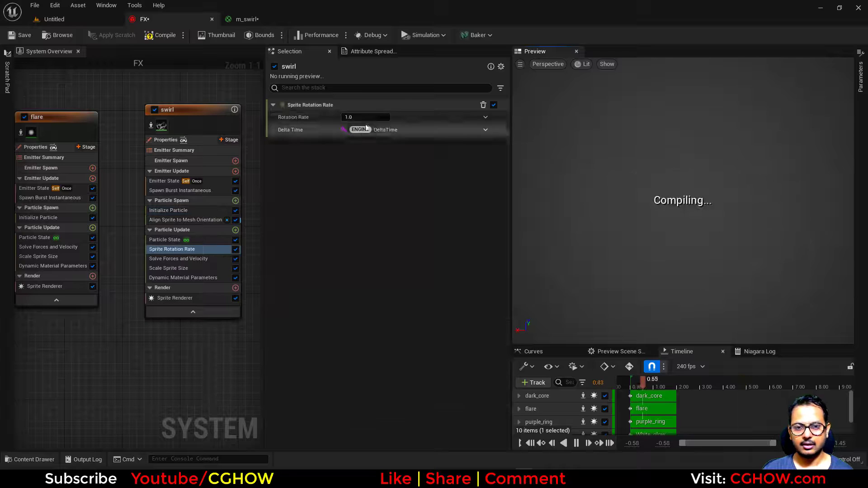
click(485, 118)
text(ran)
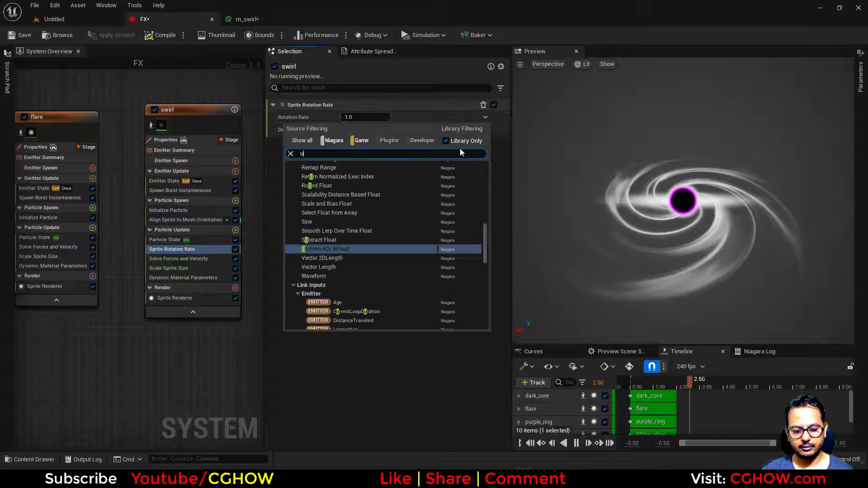
click(338, 175)
click(367, 130)
text(100.0)
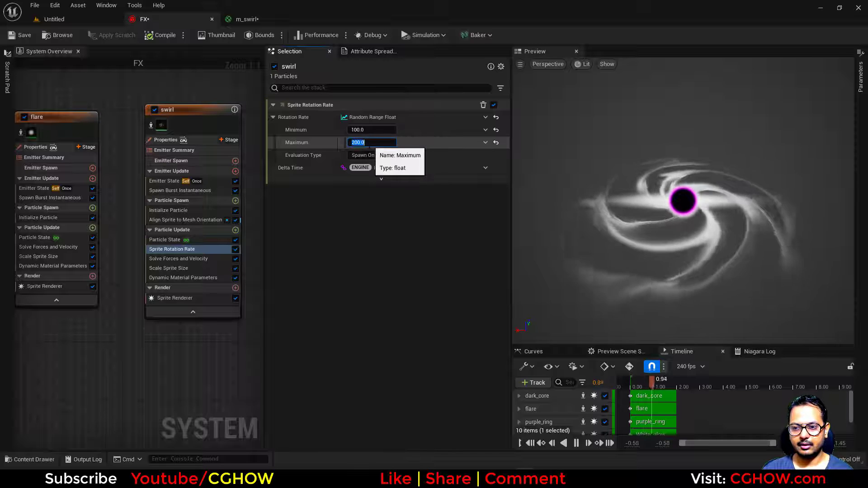
Reverse the swirl's rotation by setting the rotation rate's minimum to -100 and maximum to -200
text(-)
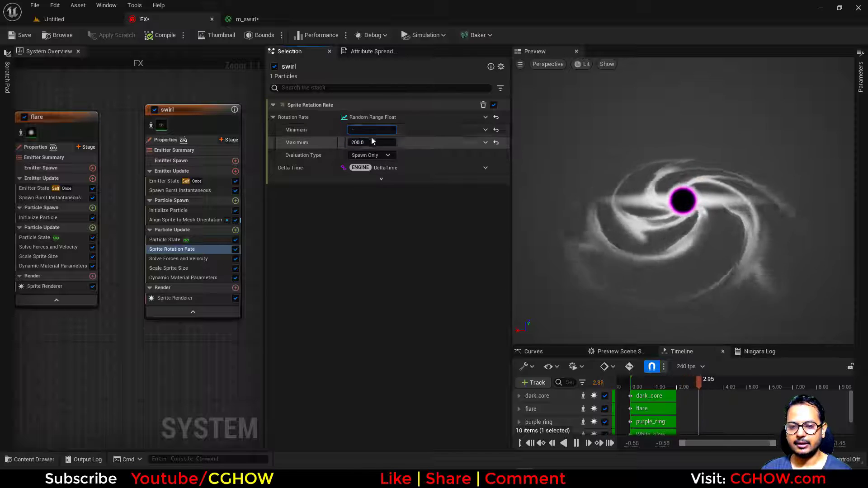
text(-200)
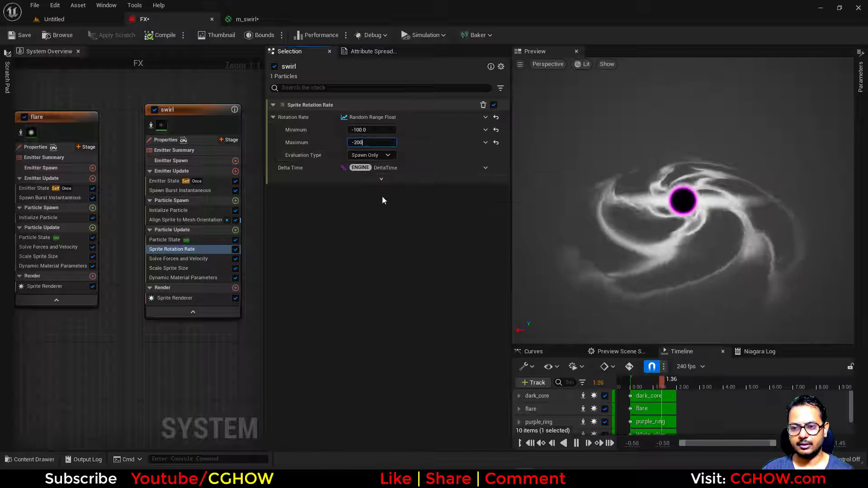
key(Return)
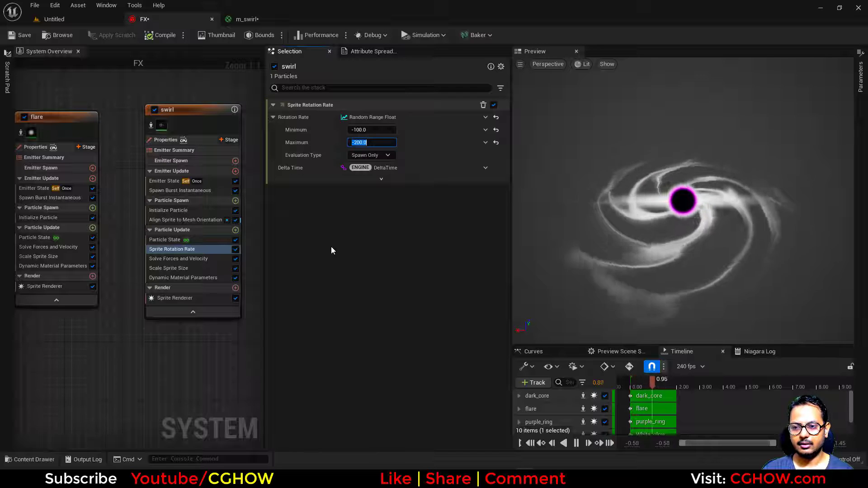
Set the swirl emitter's burst spawn count to 3 and lower its density parameter to about 0.43
click(160, 190)
click(369, 117)
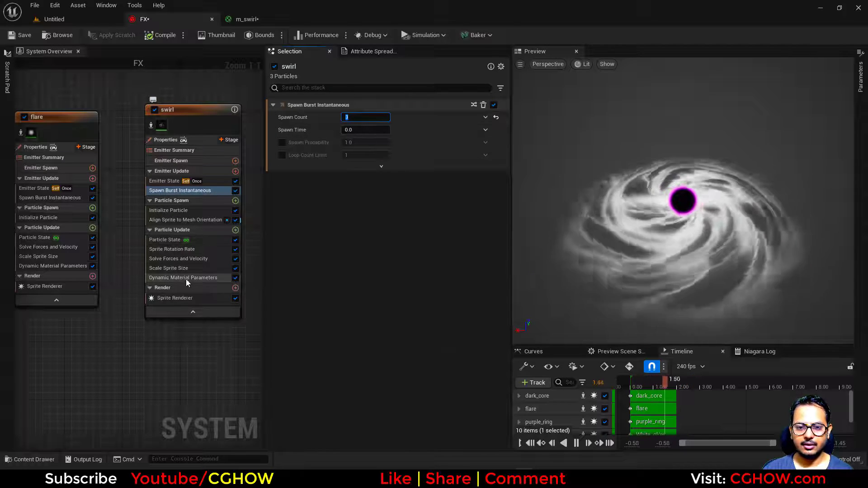
click(182, 278)
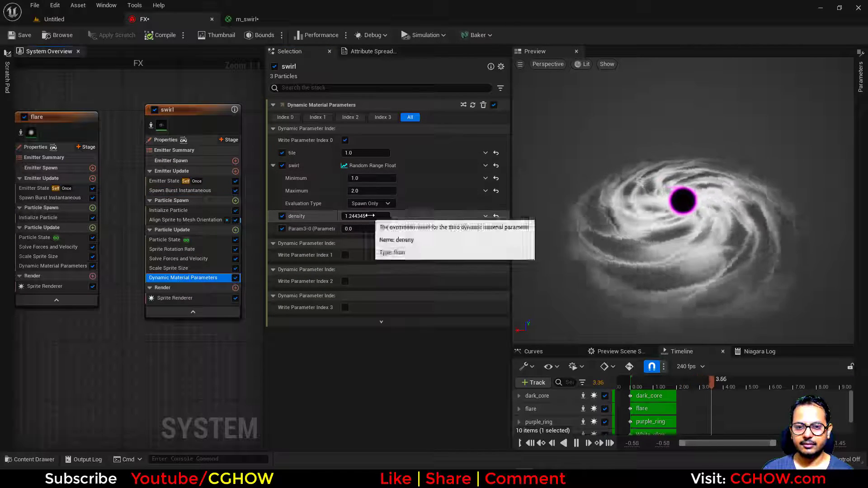
drag(365, 216, 351, 216)
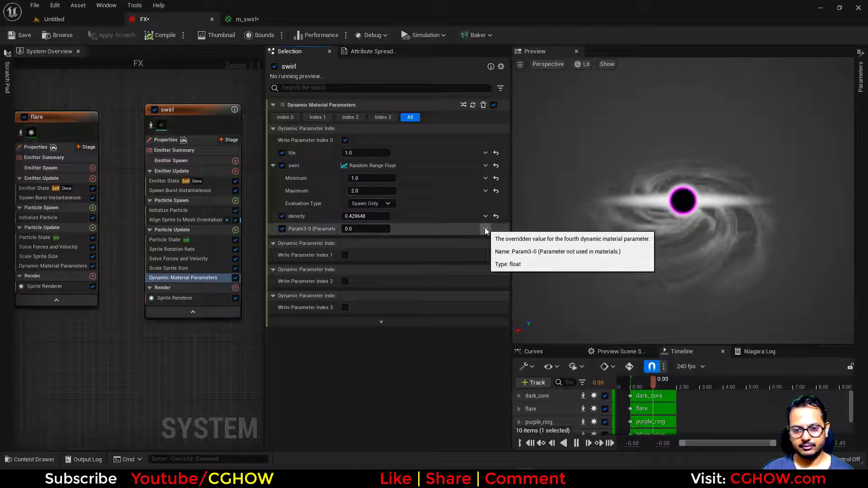
Drive the swirl's fourth dynamic material parameter (Param3-0) with a Random Range Float from a minimum of 0.5 to 1
click(486, 229)
text(uni)
click(340, 288)
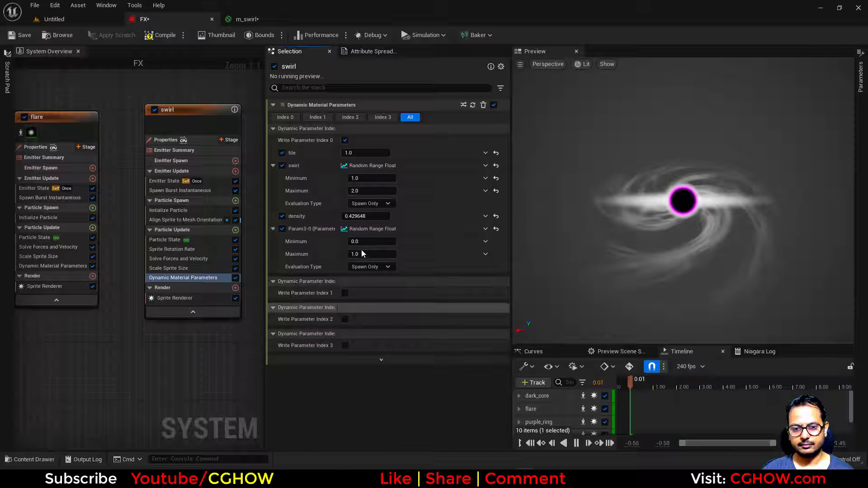
click(359, 242)
text(0.5)
key(Return)
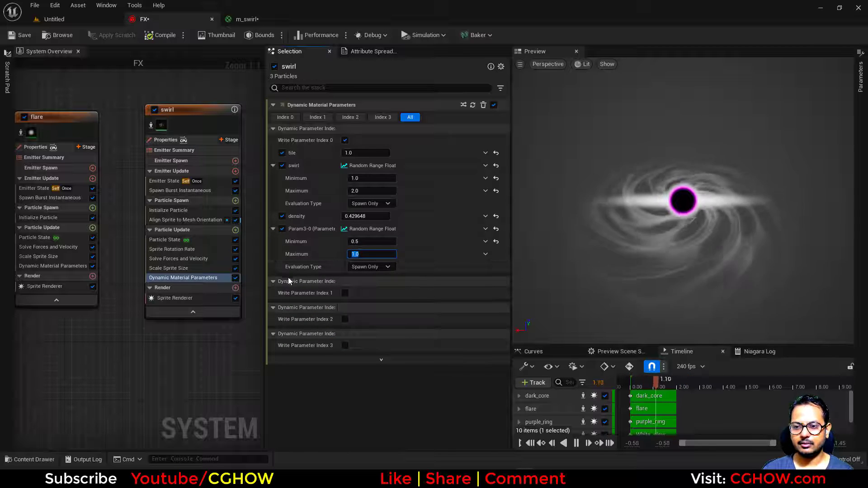
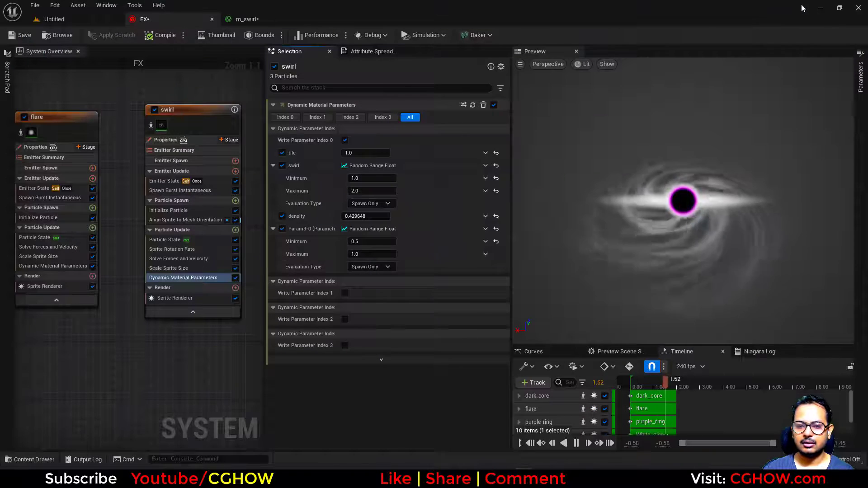
Set the swirl's initial particle color to purple, about R 0.303, G 0, B 1
right_drag(154, 406, 138, 410)
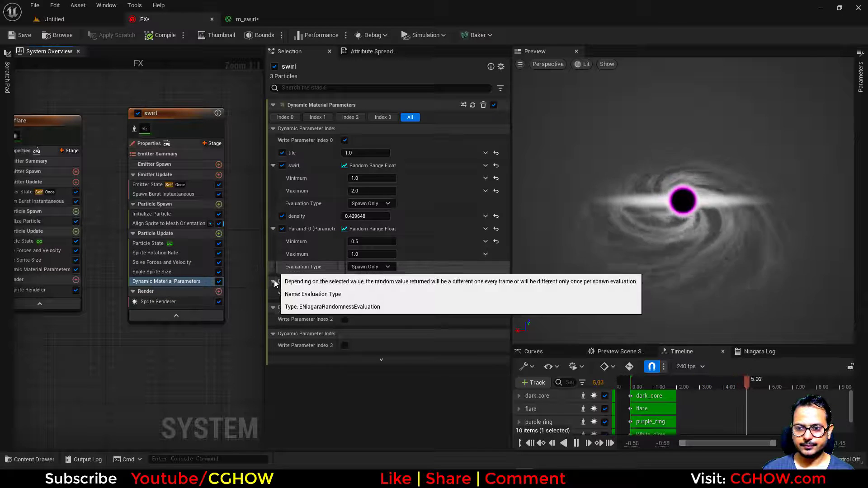
click(154, 214)
click(356, 190)
drag(411, 240, 404, 226)
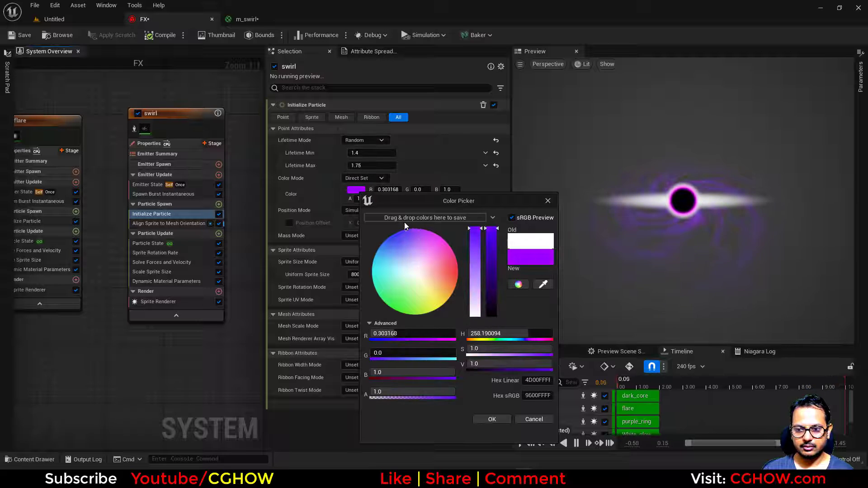
click(491, 419)
Set Param3-0's random range to a minimum of 0.8 and maximum of 2, and raise density to about 0.59
click(166, 281)
click(368, 241)
key(BackSpace)
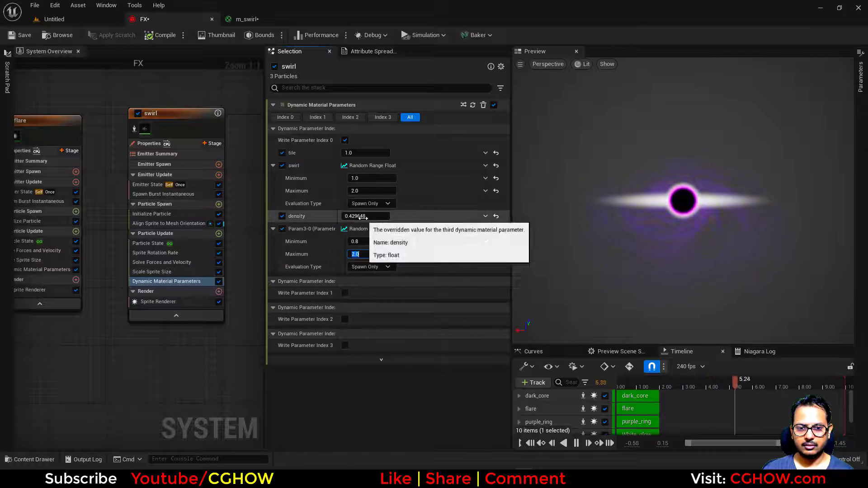
drag(363, 217, 368, 217)
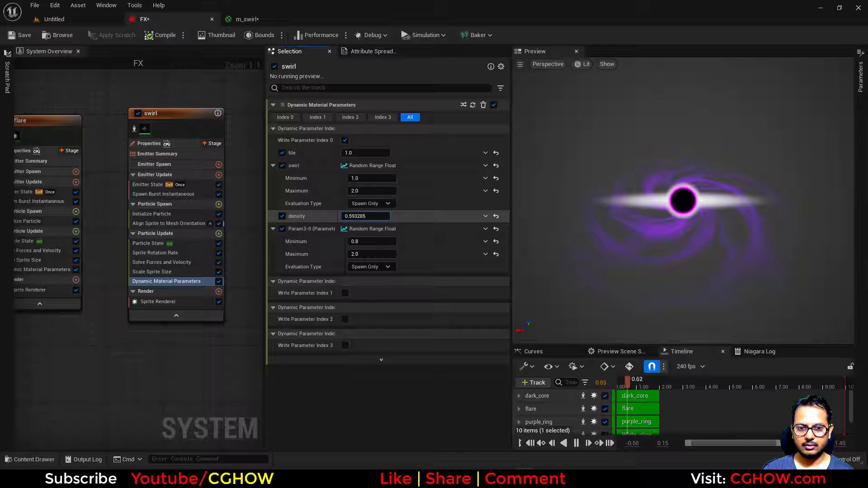
Copy the Random Range Float from Param3-0 onto the density parameter and reset Param3-0 to its default
right_click(380, 228)
click(399, 286)
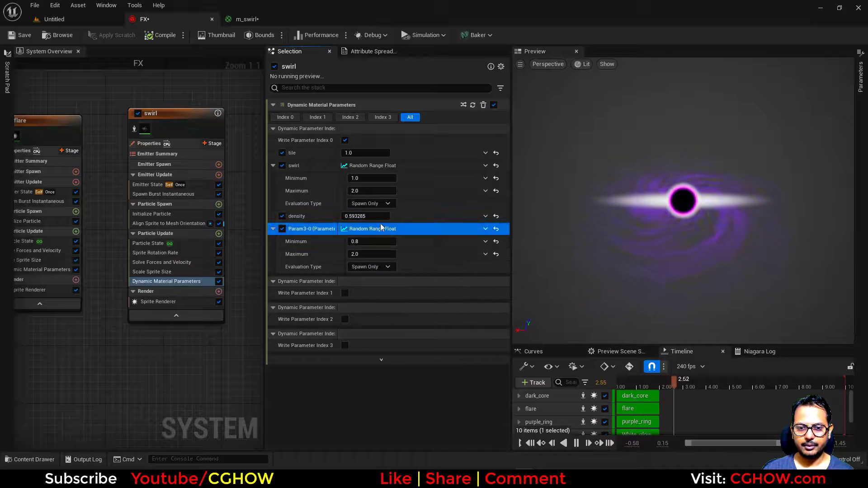
right_click(395, 219)
click(432, 286)
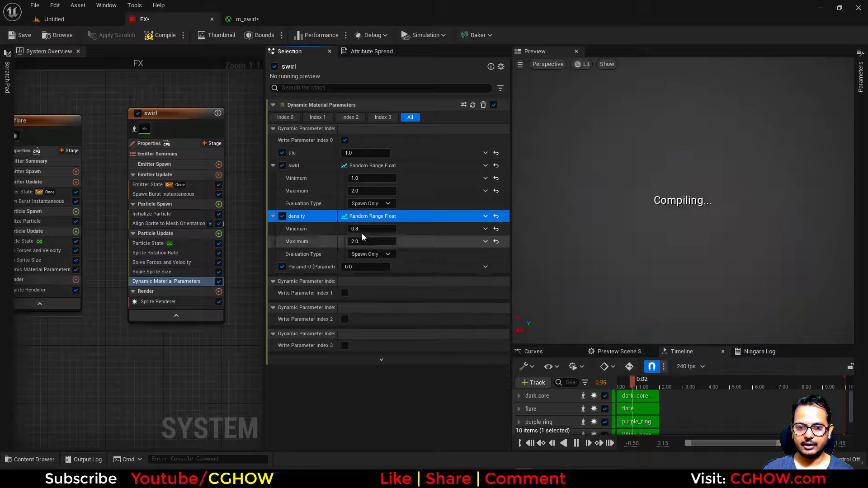
Set the density parameter's random range to a minimum of 0.5 and a maximum of 1
click(362, 239)
text(1)
key(Return)
click(361, 231)
text(0.5)
key(Return)
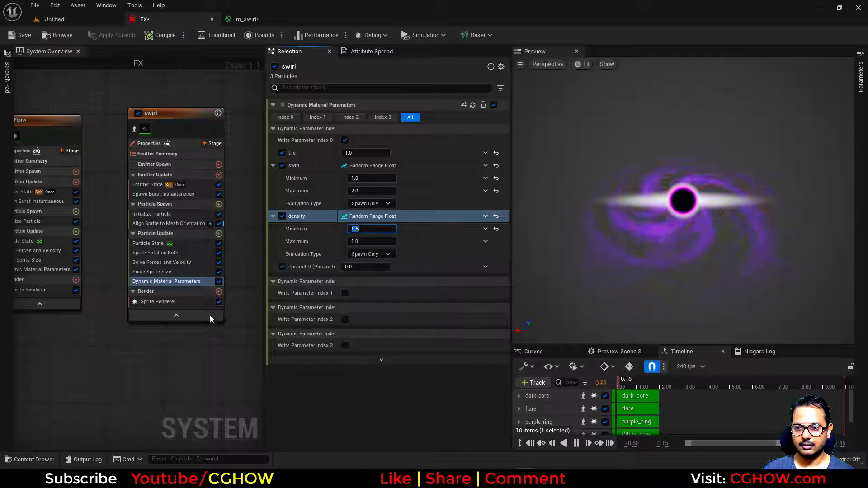
Duplicate the swirl emitter and place the copy in the empty space beside it
right_drag(156, 373, 103, 374)
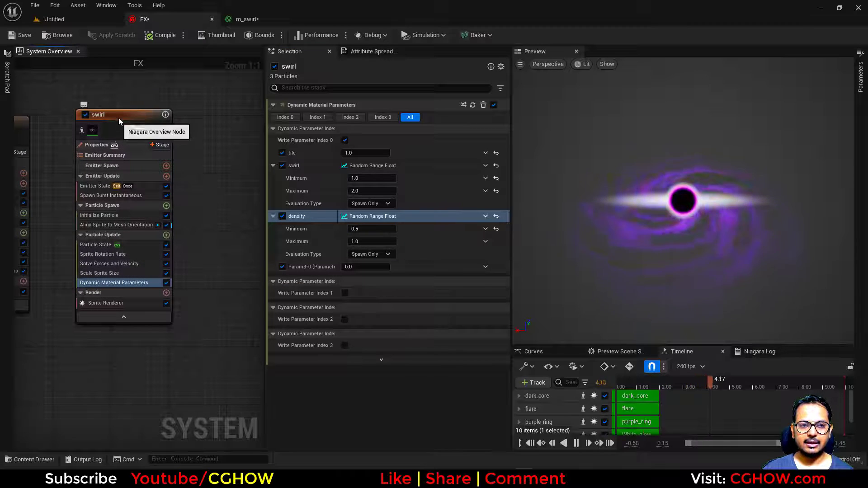
click(119, 121)
right_drag(204, 107, 135, 109)
click(135, 110)
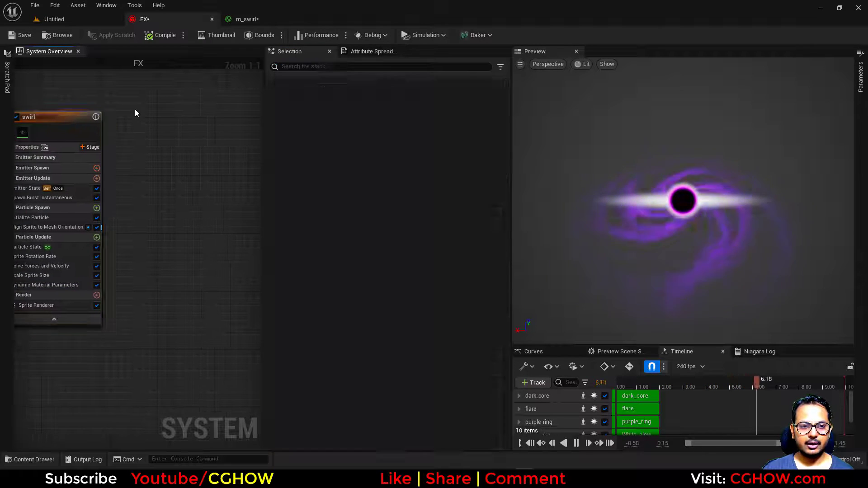
key(ctrl+v)
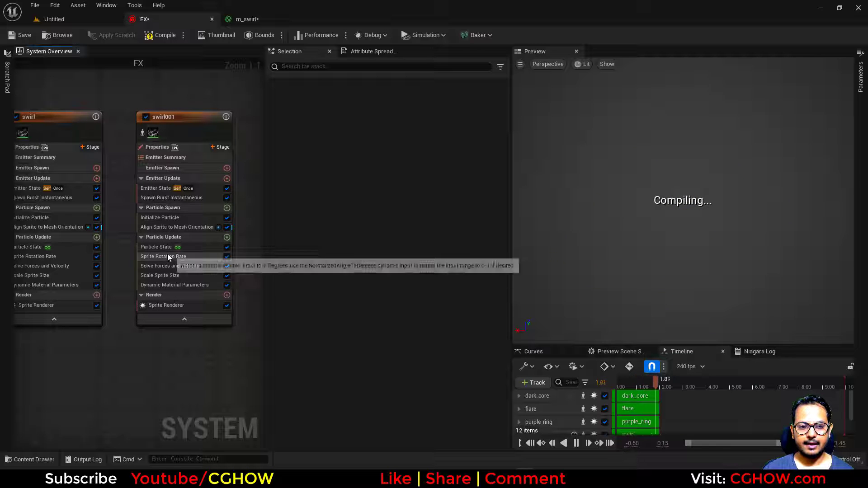
Switch the original swirl emitter's sprite size mode to Random Uniform with a minimum of 600 and a maximum of 800
click(162, 217)
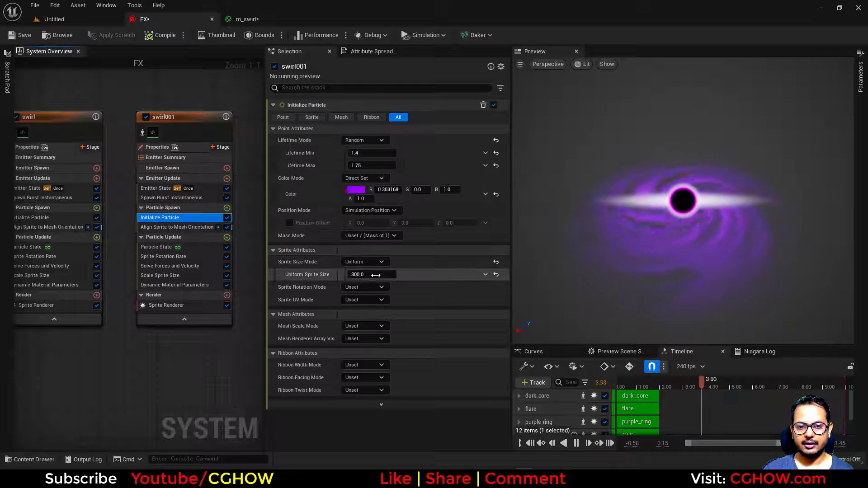
right_drag(99, 340, 168, 342)
click(99, 219)
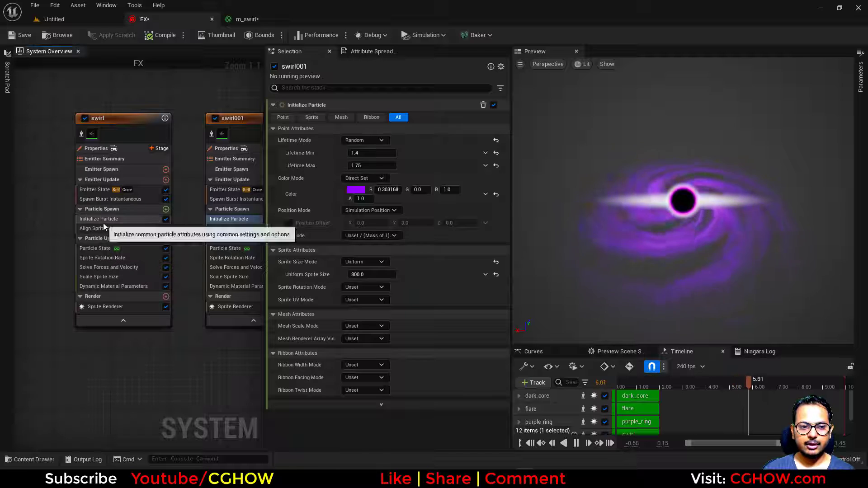
click(384, 261)
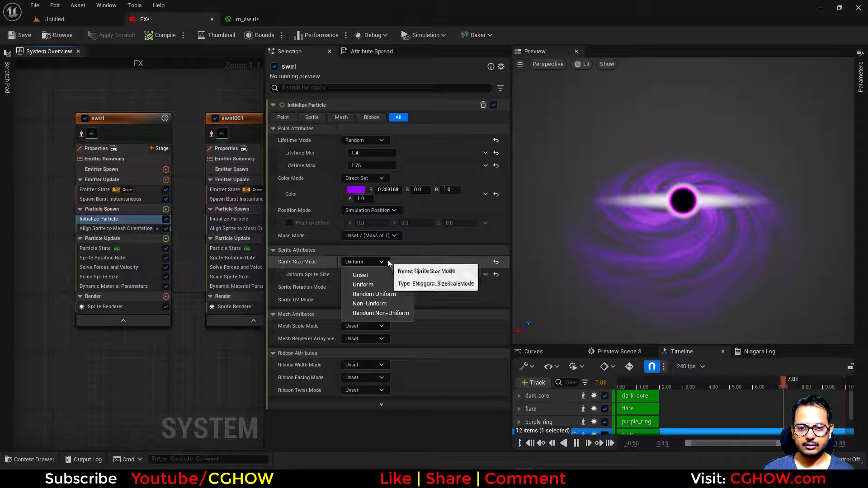
click(374, 294)
click(370, 274)
text(600)
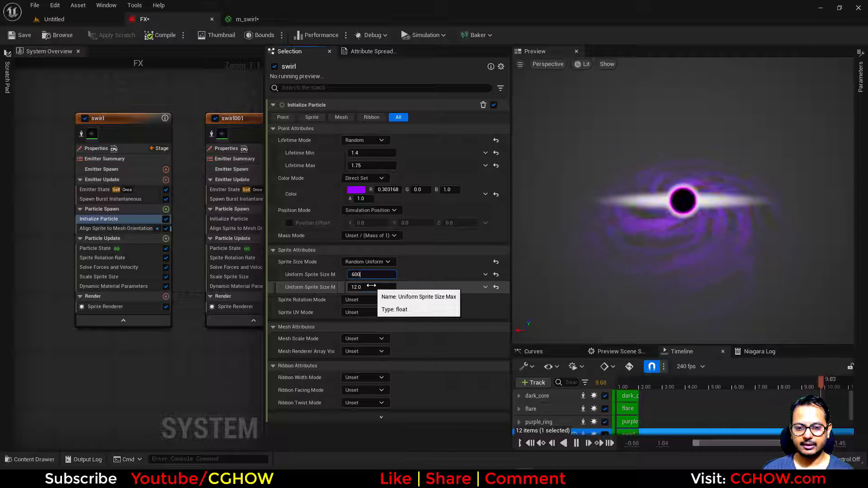
click(371, 284)
text(800)
key(Return)
Switch swirl001's sprite size mode to Random Uniform with a minimum of 200 and a maximum of 500
right_drag(207, 133, 99, 133)
click(131, 217)
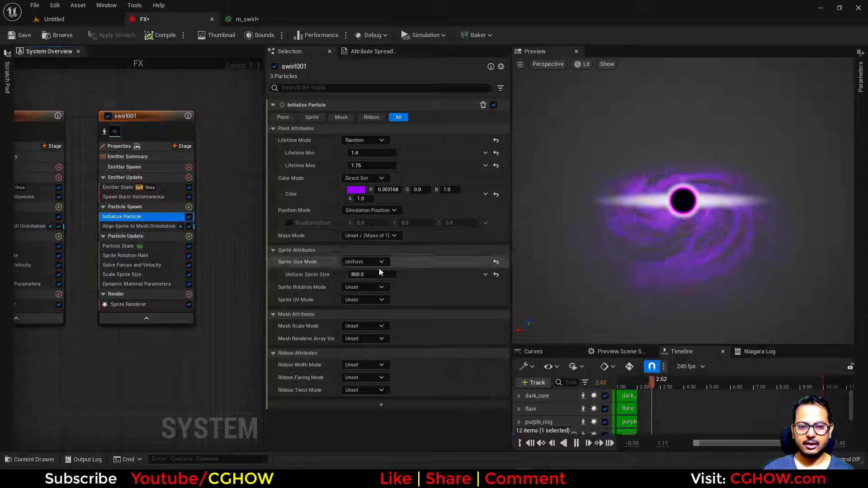
click(380, 262)
click(374, 294)
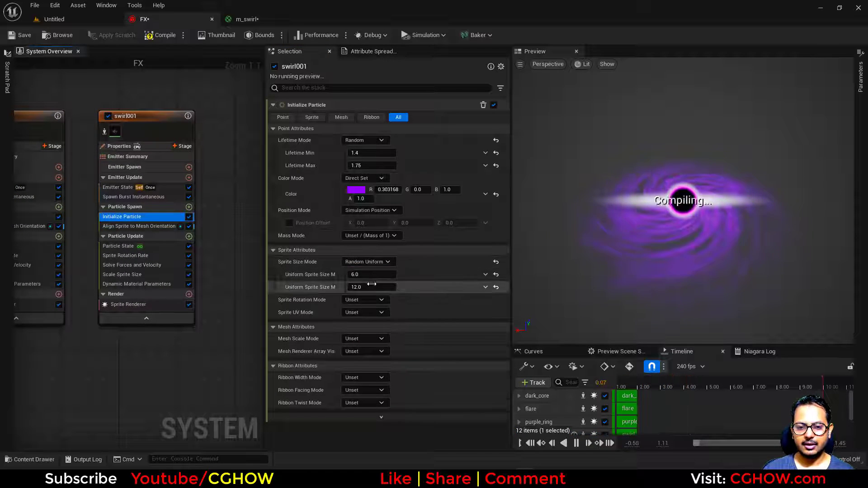
click(370, 286)
text(500)
click(371, 274)
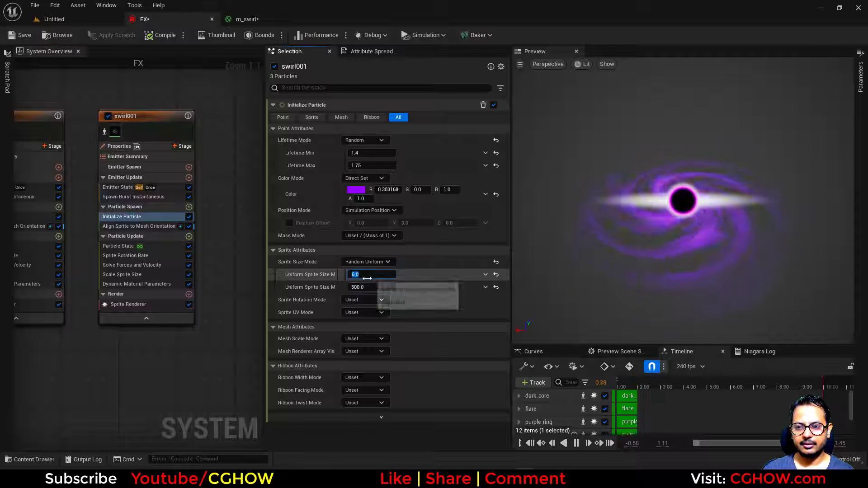
text(200)
Change swirl001's particle color to a bright magenta with R 5.0, G 0.0 and B 4.926929
click(356, 190)
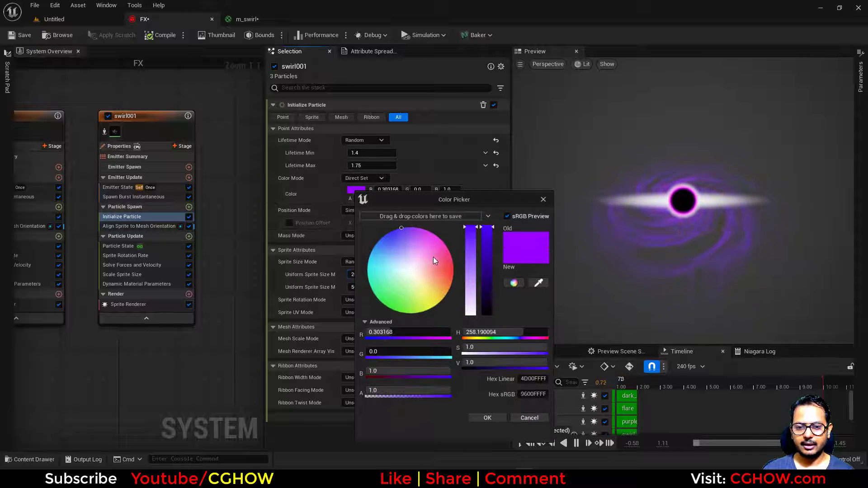
drag(430, 245, 432, 226)
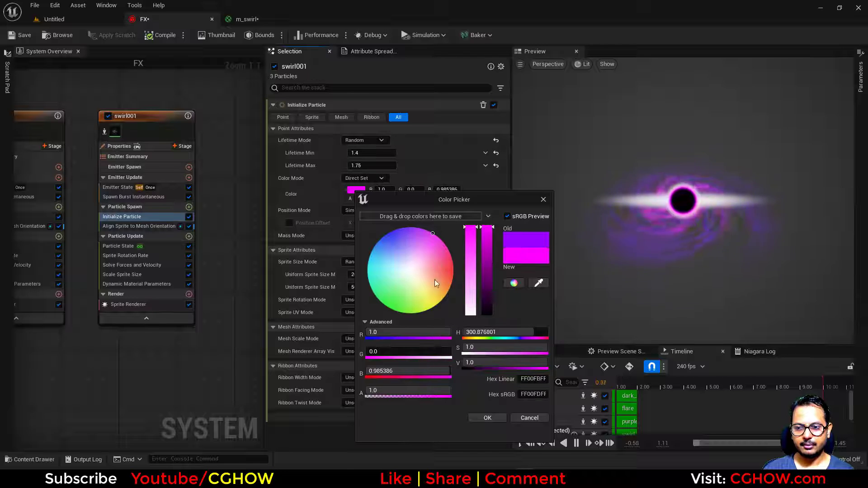
click(487, 417)
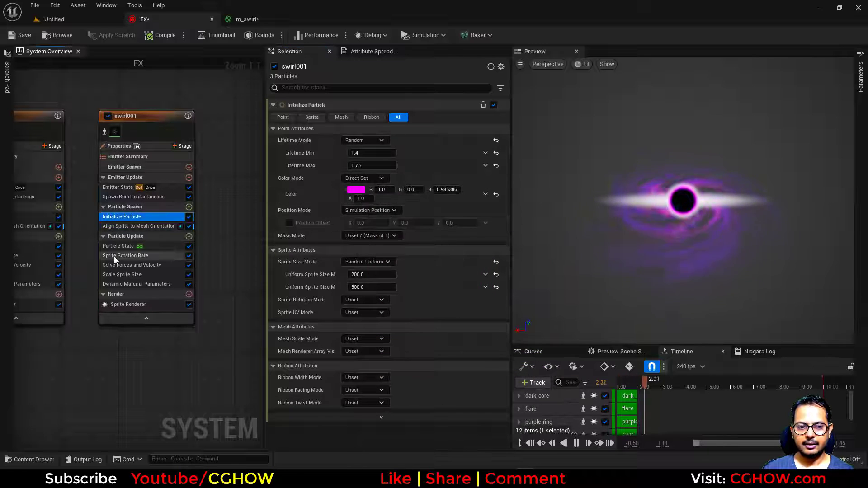
click(358, 190)
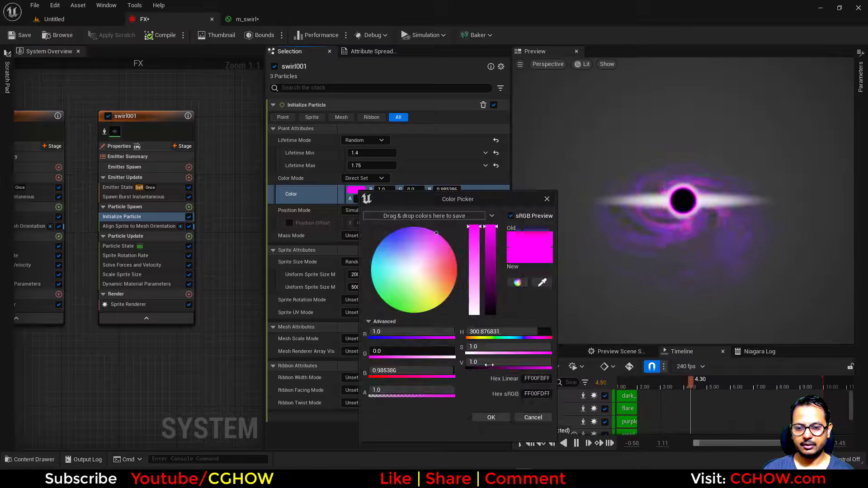
click(496, 417)
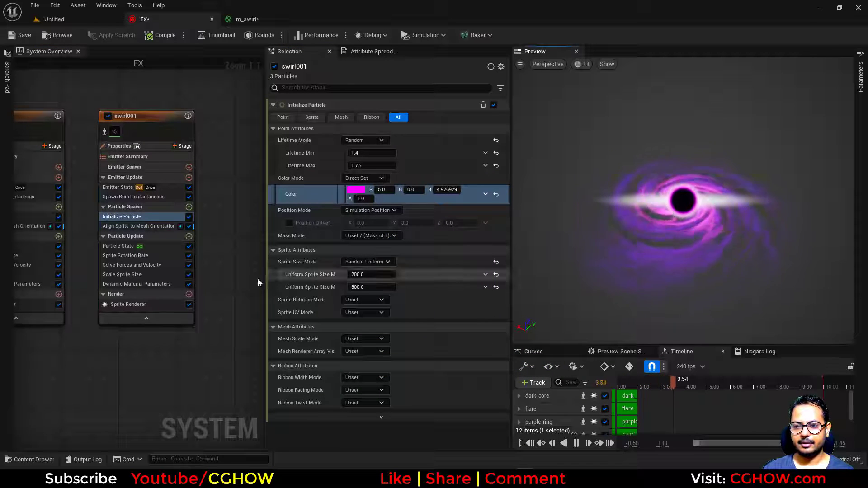
Duplicate the swirl001 emitter and place the copy in the empty space beside it
scroll(168, 294, down, 1)
right_drag(73, 331, 218, 329)
right_drag(167, 342, 15, 335)
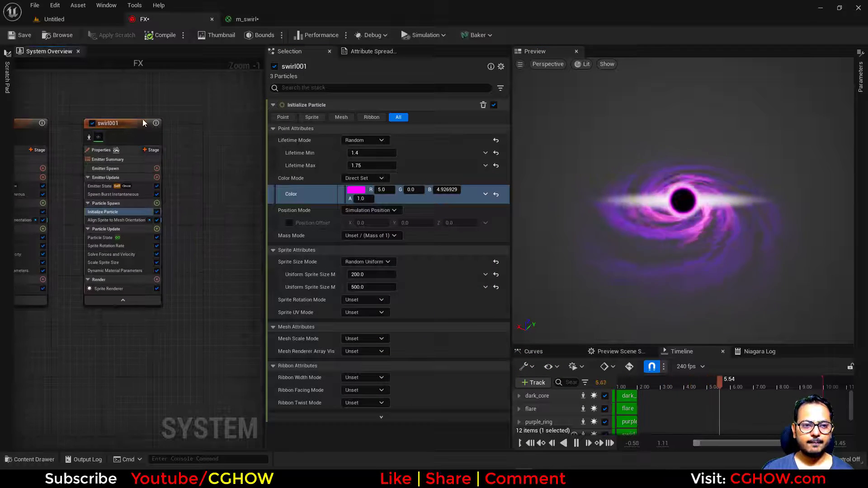
click(136, 122)
click(192, 117)
key(ctrl+v)
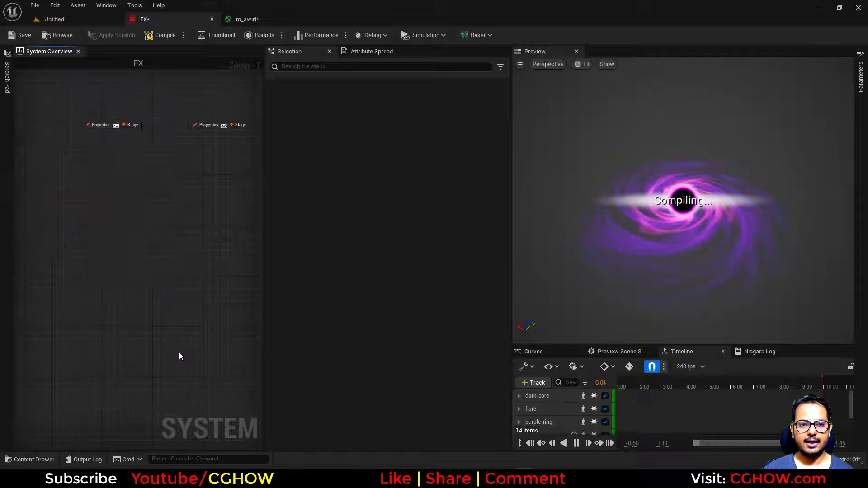
right_drag(179, 352, 131, 380)
Rename the new copy of swirl001 to swirl_glow
scroll(172, 146, up, 1)
double_click(166, 160)
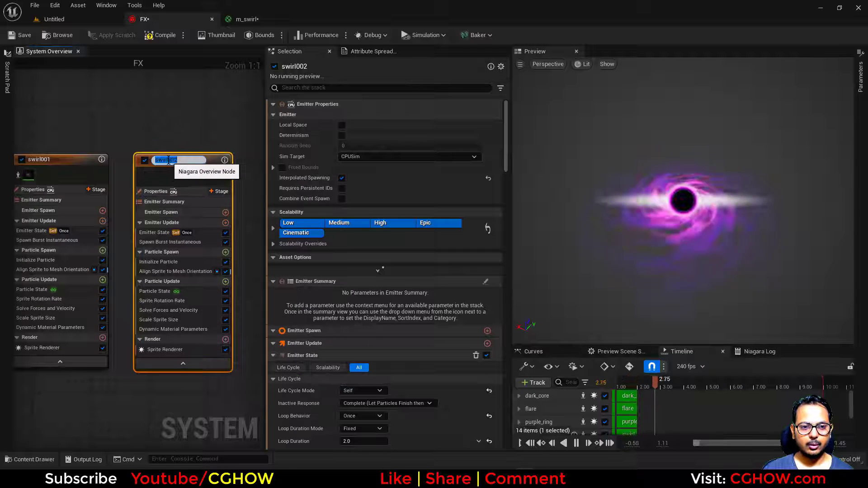
key(BackSpace)
key(BackSpace)
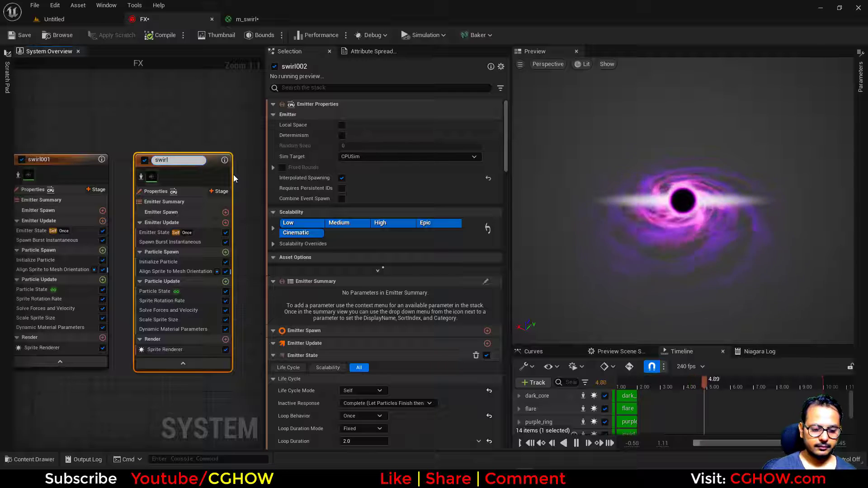
text(_glow)
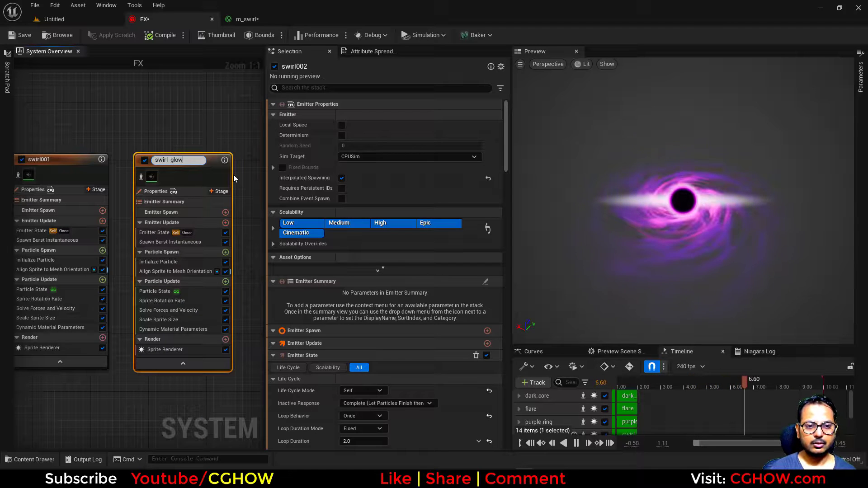
key(Return)
Assign the mi_radial_Add material from the Space folder to swirl_glow's Sprite Renderer
click(55, 19)
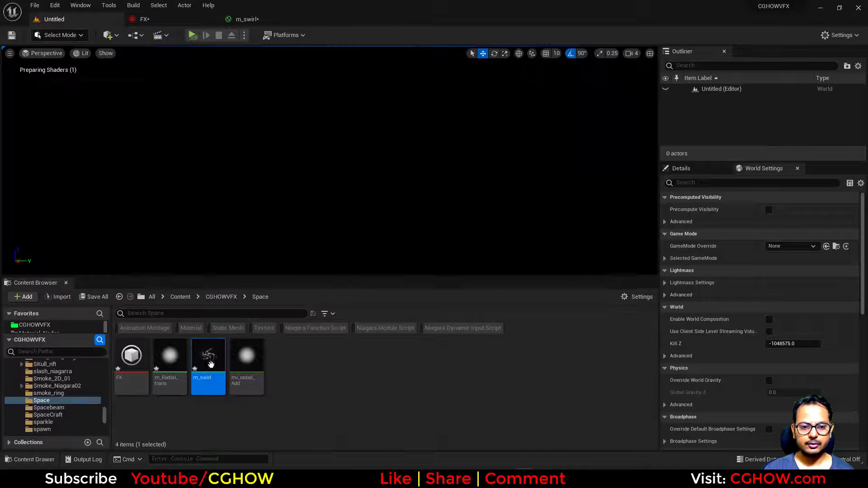
click(145, 19)
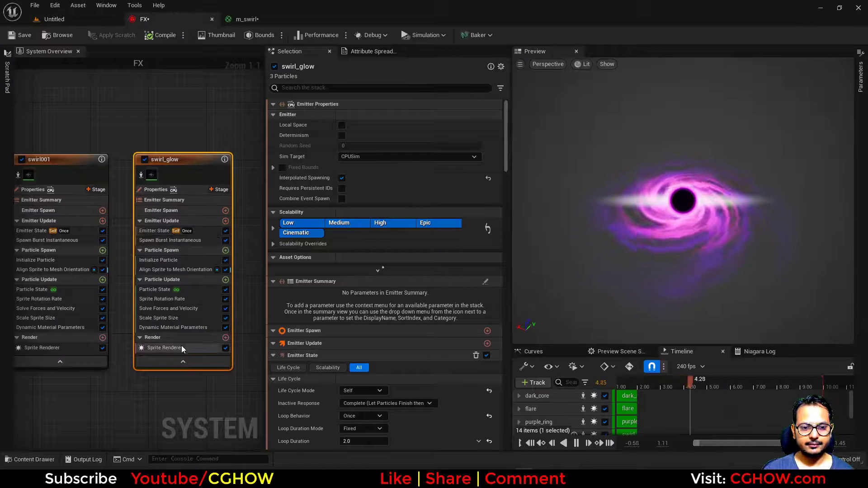
click(164, 347)
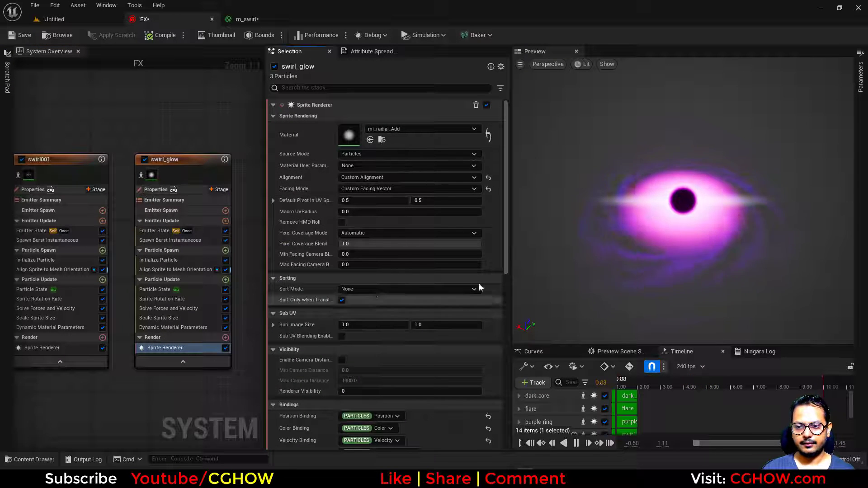
Reset swirl_glow's density, Param1-0 and Param2-0 dynamic material parameters to their defaults and set density to 0.5
click(170, 241)
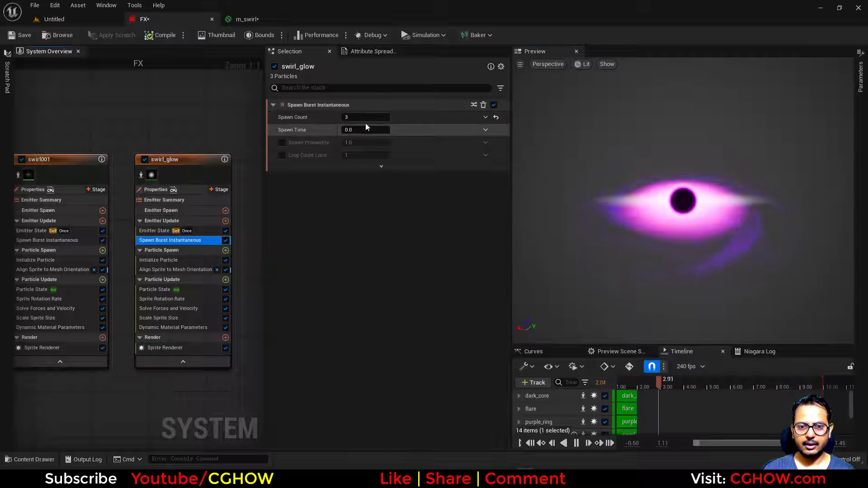
click(169, 261)
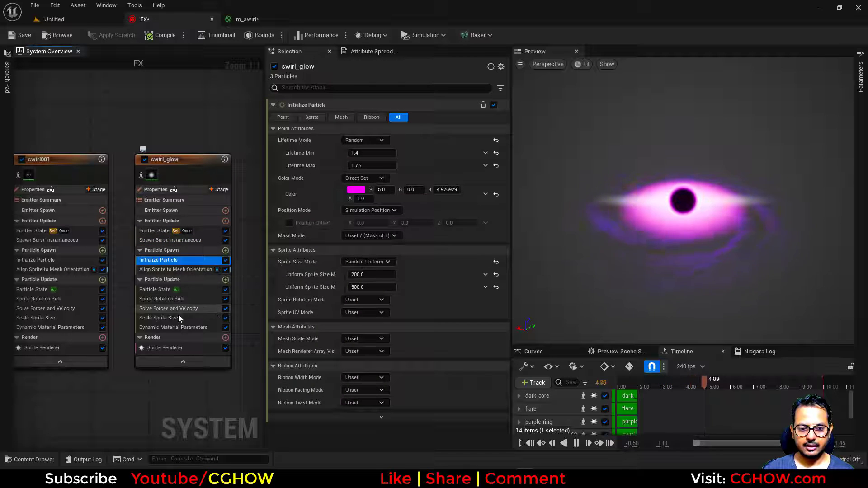
click(168, 326)
click(496, 153)
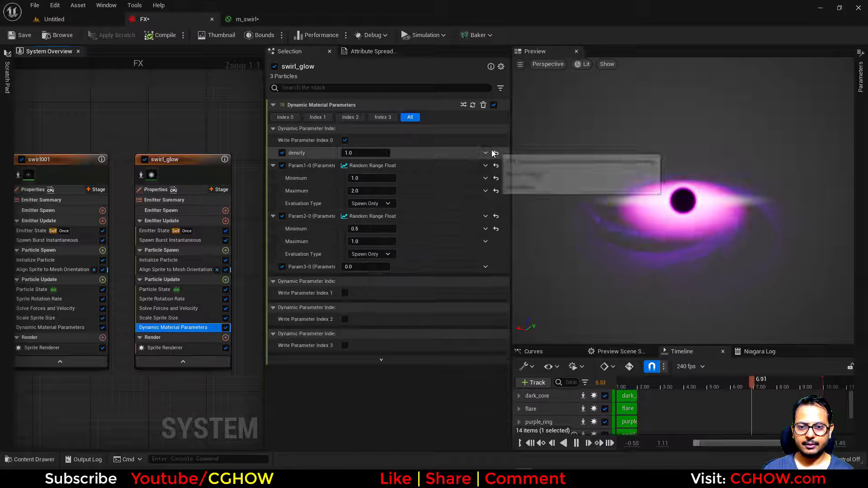
click(496, 165)
click(496, 179)
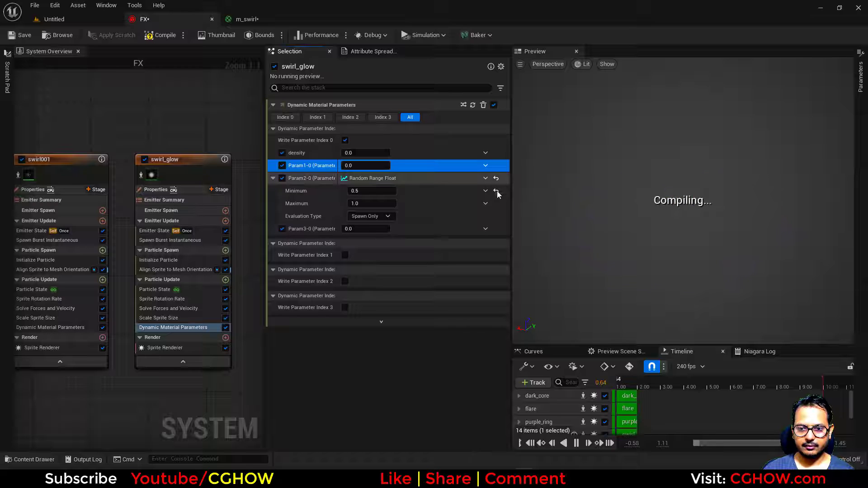
click(497, 191)
click(368, 155)
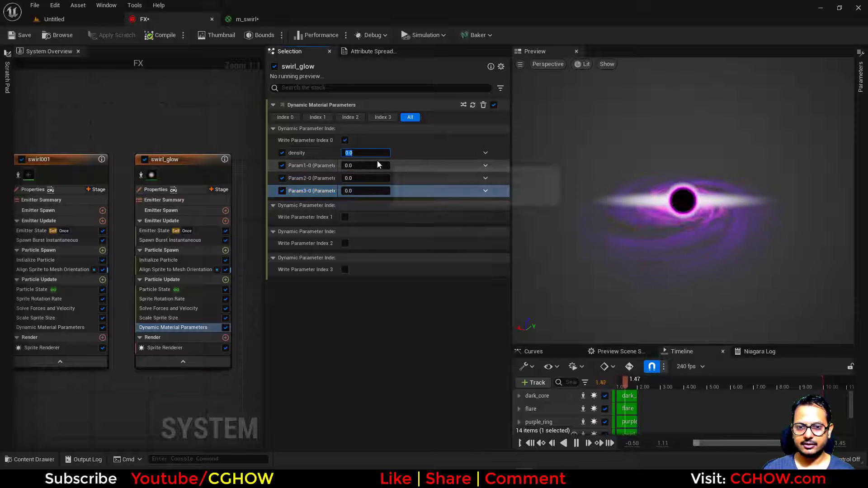
text(0.5)
key(Return)
Reduce swirl_glow's maximum uniform sprite size to about 497
drag(659, 248, 683, 213)
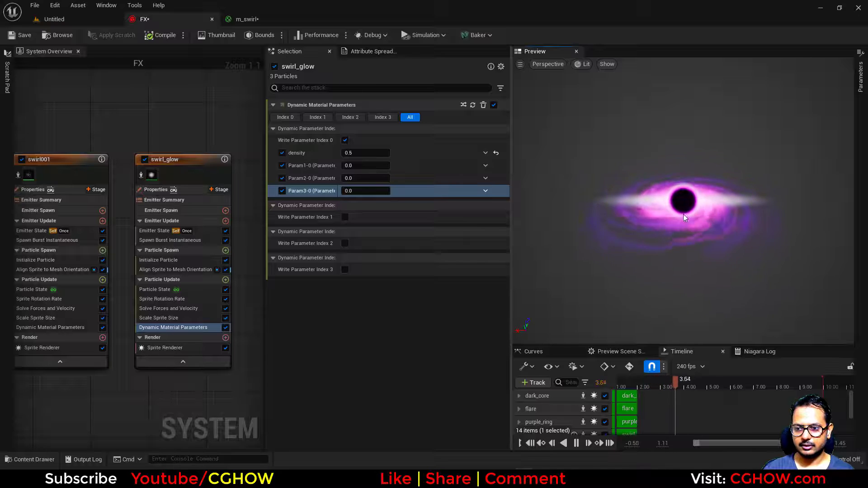
click(163, 260)
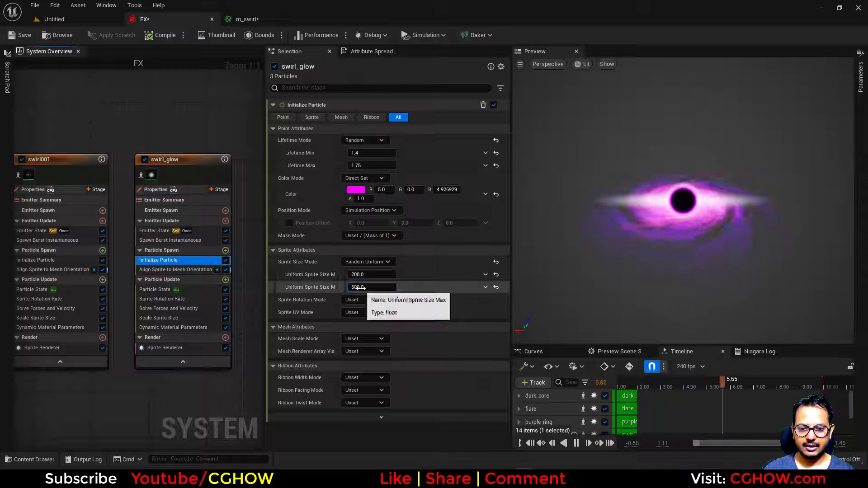
mouse_move(362, 287)
mouse_down()
mouse_move(389, 287)
mouse_move(348, 288)
mouse_up()
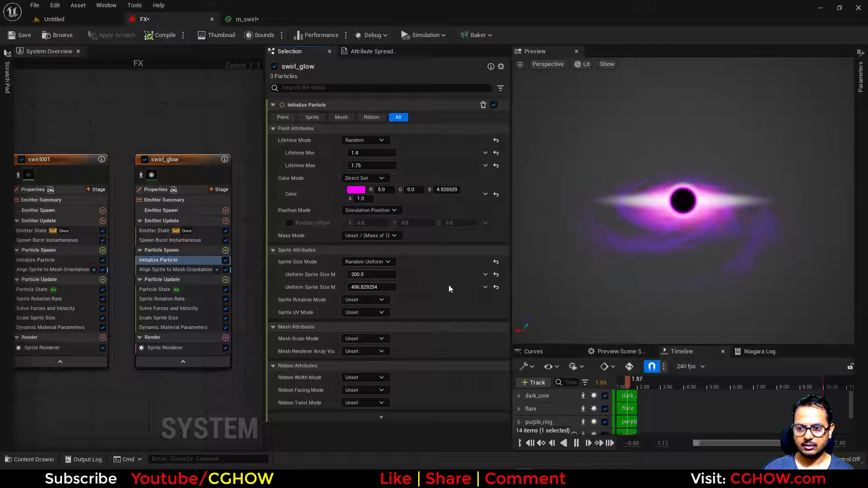
Try a uniform sprite size range of 300 to 600 on swirl001
right_drag(90, 146, 177, 124)
click(118, 238)
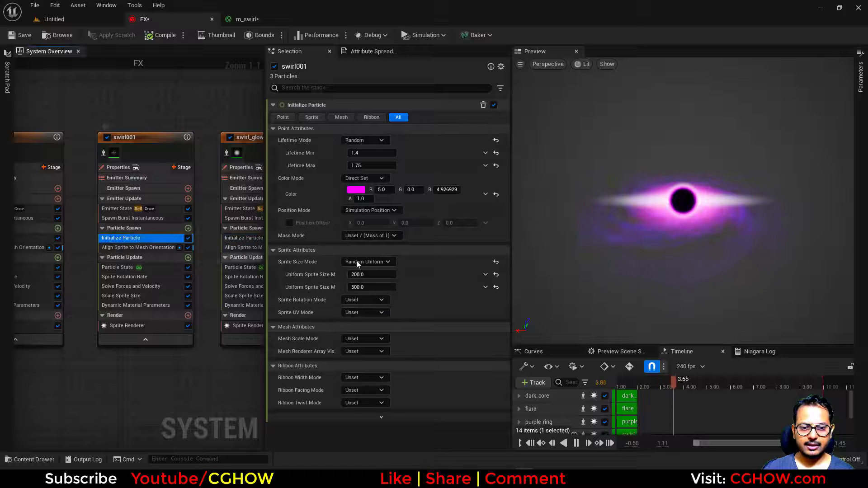
click(372, 287)
text(6)
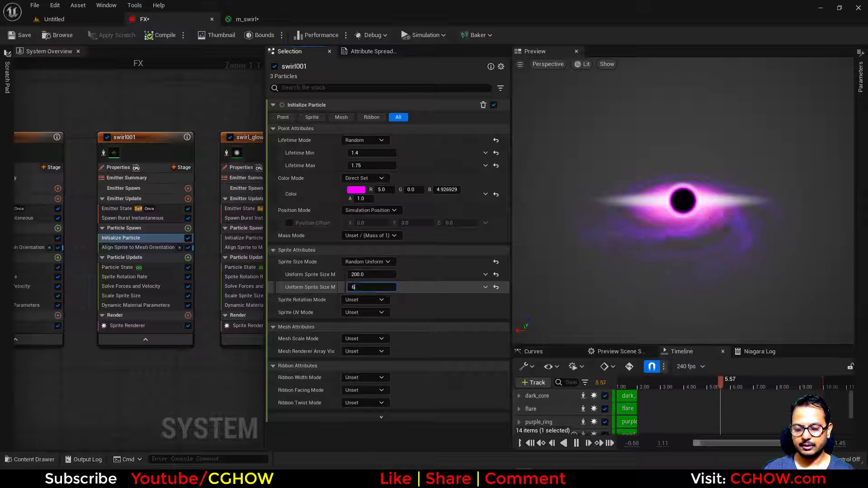
text(00)
click(369, 274)
text(300)
key(Return)
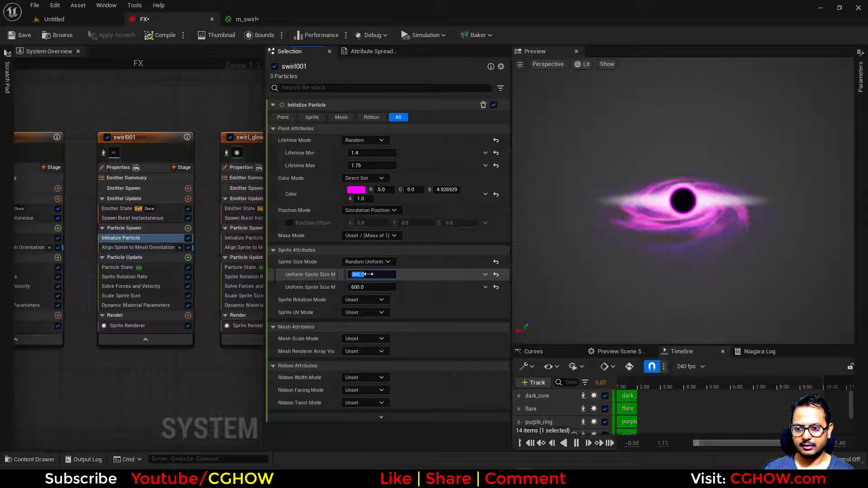
Set swirl001's uniform sprite size to a minimum of 400 and a maximum of 500
click(378, 287)
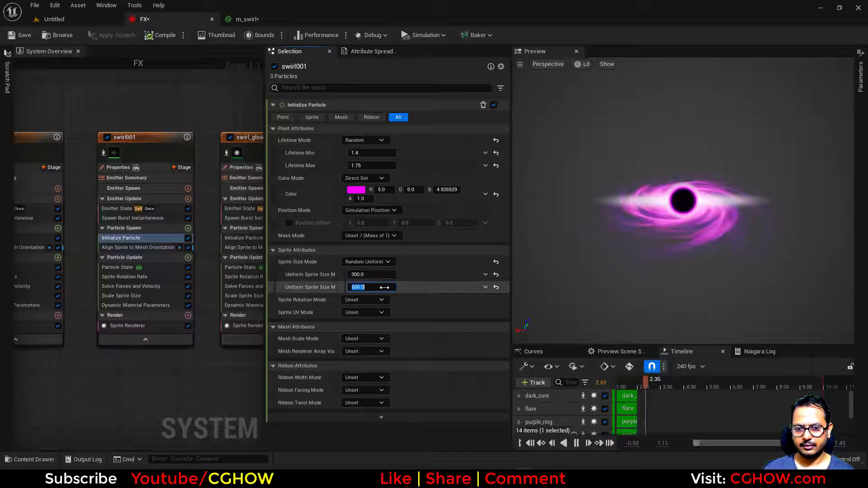
text(500)
key(Return)
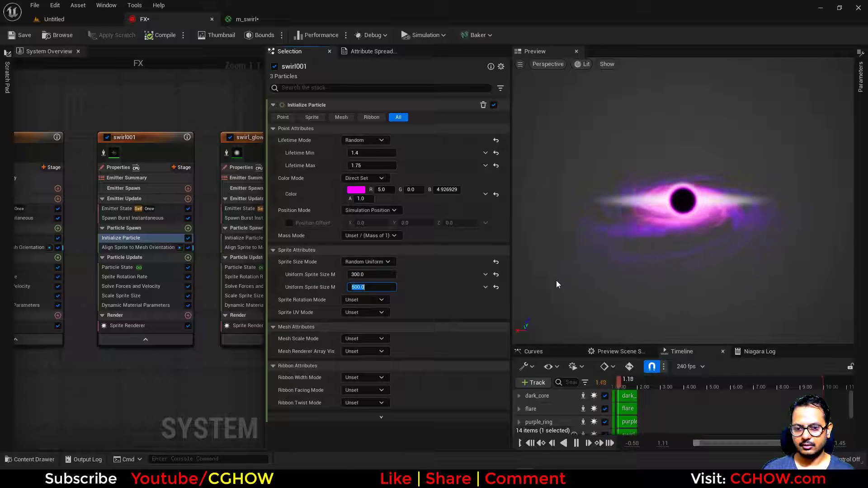
click(371, 275)
text(400)
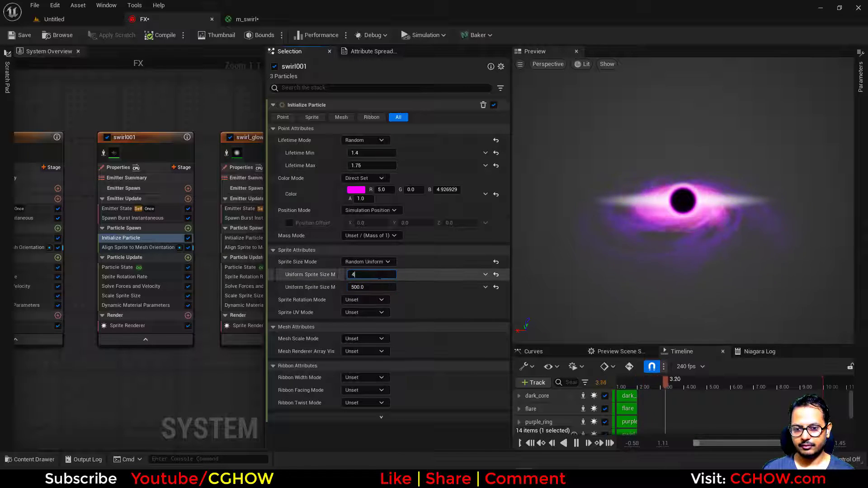
key(Return)
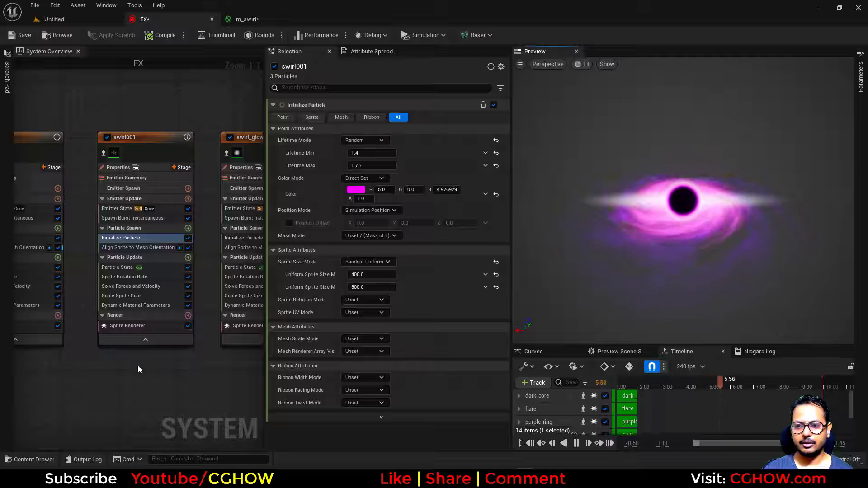
Paste a copy of the White_glow emitter into the empty space beside swirl_glow
right_drag(82, 401, 27, 402)
scroll(75, 164, down, 3)
right_drag(54, 132, 192, 131)
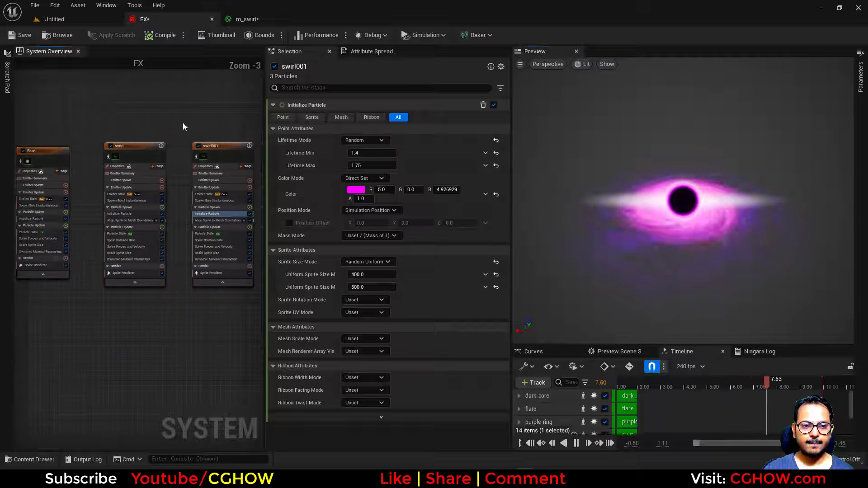
mouse_move(125, 138)
right_down()
mouse_move(176, 132)
mouse_move(64, 122)
mouse_move(188, 131)
right_up()
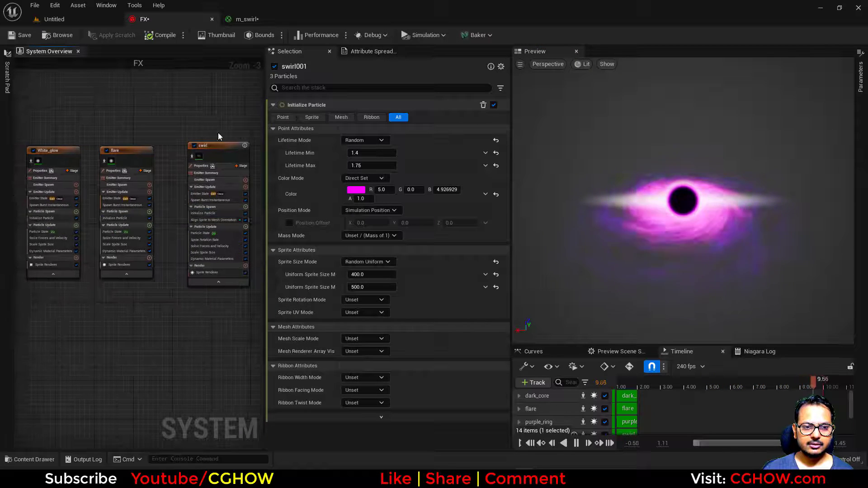
right_drag(75, 151, 126, 154)
click(120, 155)
right_drag(246, 132, 101, 123)
right_drag(246, 134, 156, 132)
click(164, 135)
key(ctrl+v)
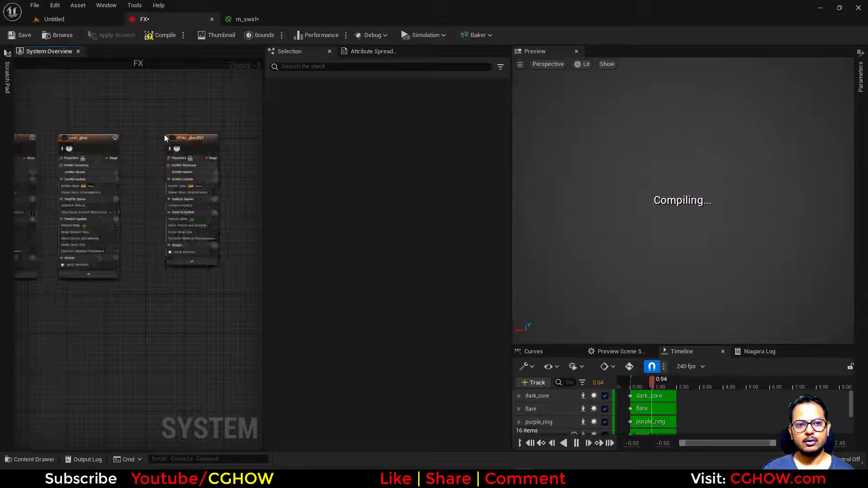
Rename the copied glow emitter as particles_vortex and isolate it in the preview
scroll(164, 135, up, 3)
double_click(204, 140)
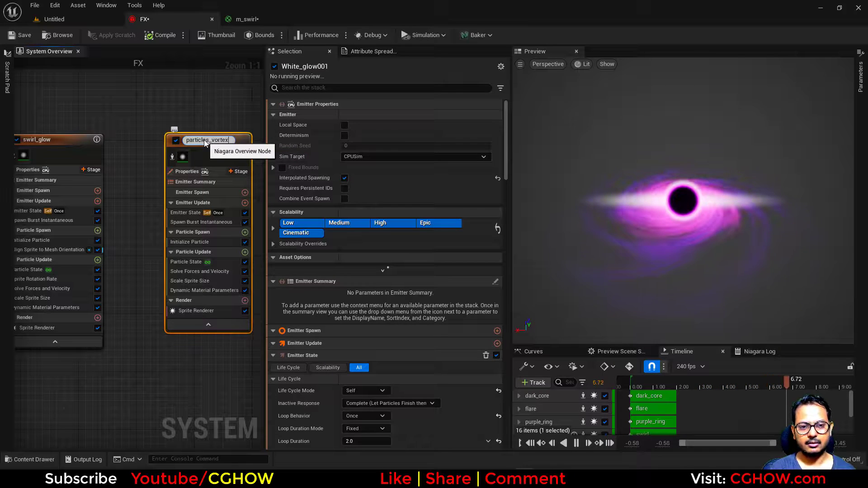
key(Return)
click(172, 156)
right_drag(130, 172, 89, 166)
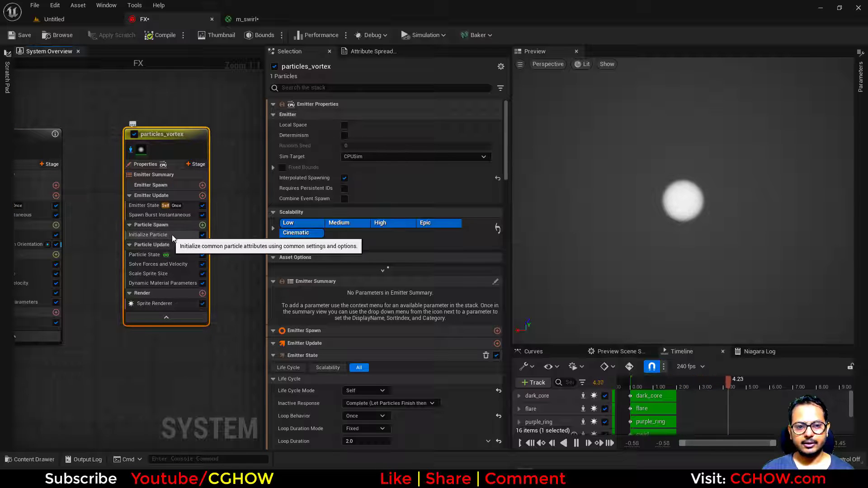
Add a Shape Location module to particles_vortex's Particle Spawn and set its shape primitive to Cylinder
click(202, 225)
text(cy)
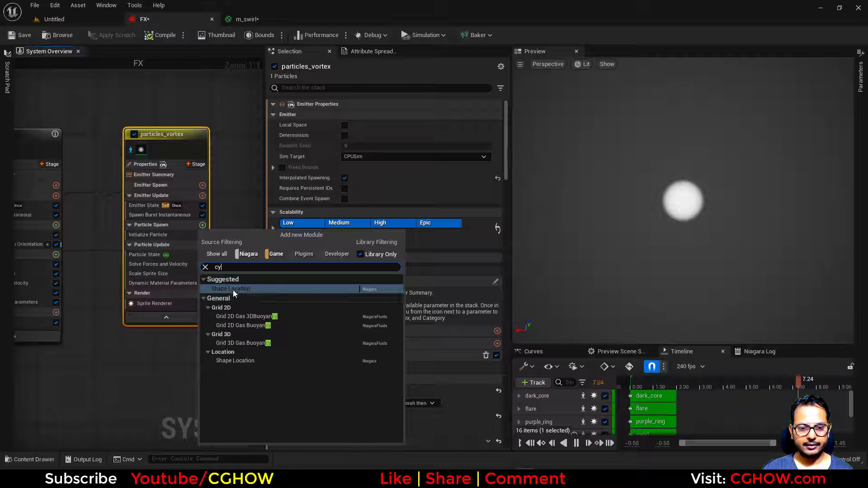
click(232, 290)
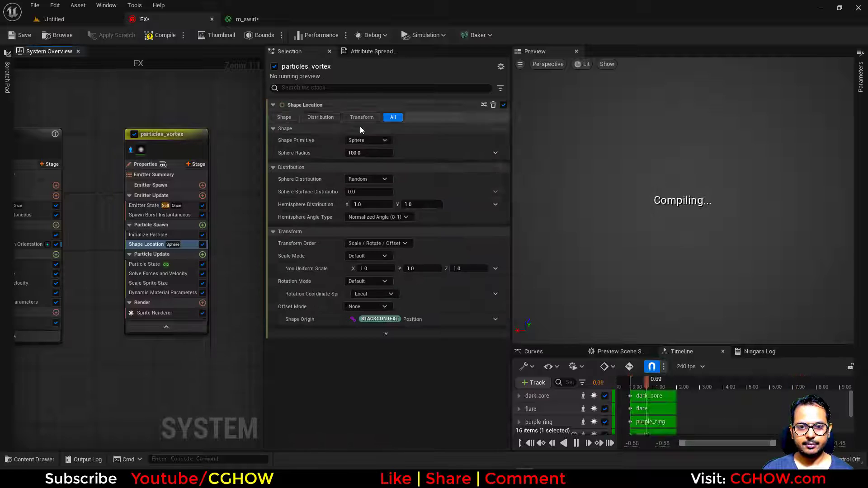
click(368, 140)
click(367, 163)
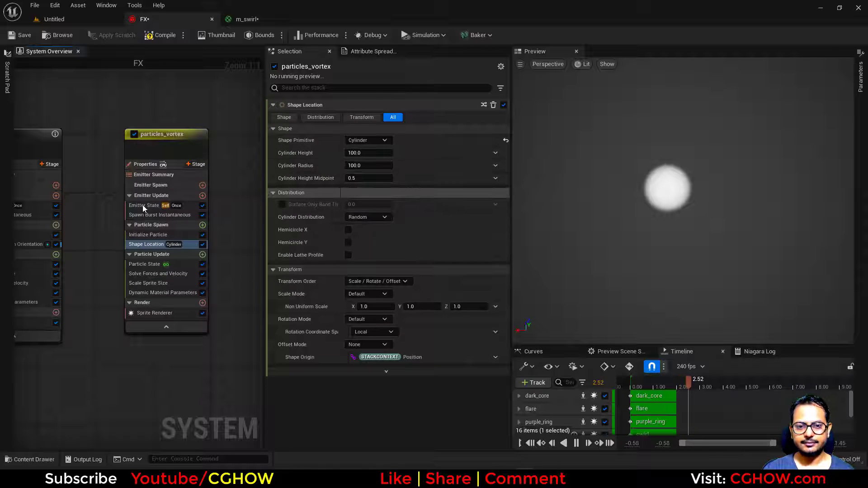
Remove the Spawn Burst Instantaneous module from particles_vortex
click(149, 215)
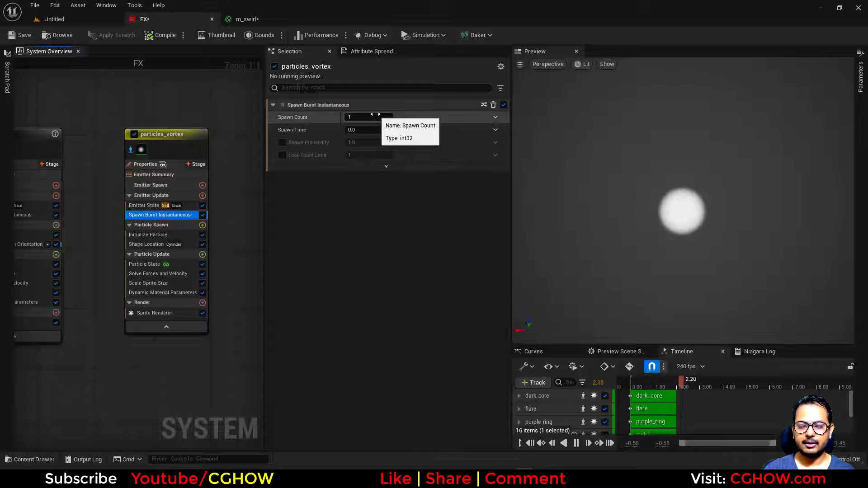
key(Delete)
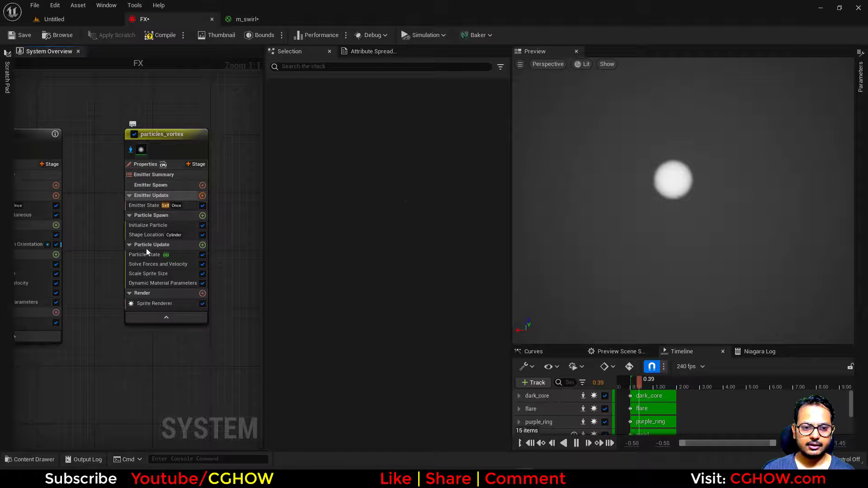
click(202, 196)
click(226, 281)
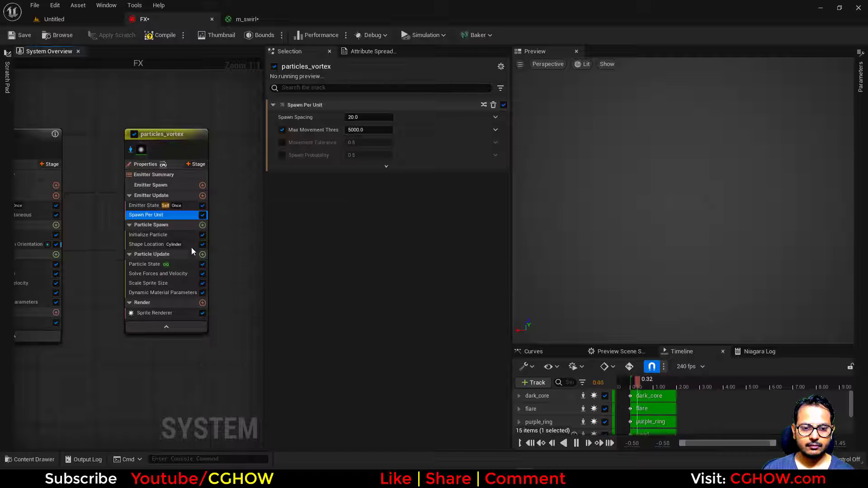
key(Delete)
Add a Spawn Rate module to particles_vortex's Emitter Update with a rate of 50
click(202, 195)
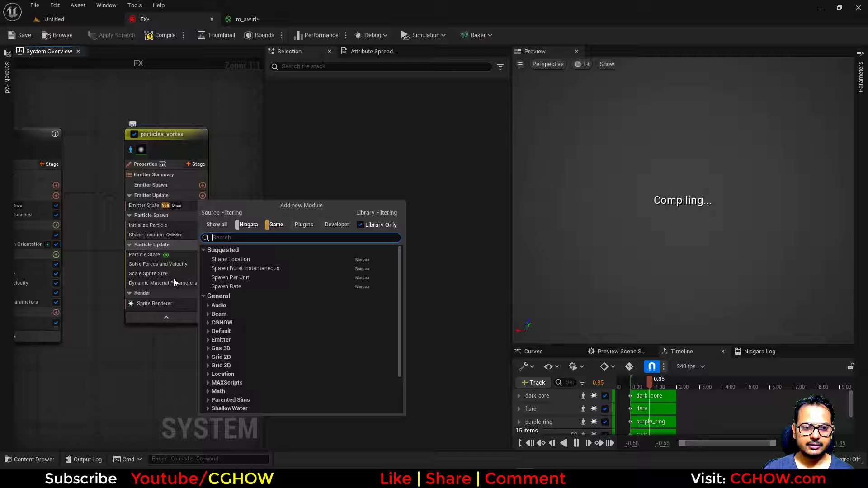
click(243, 286)
click(364, 117)
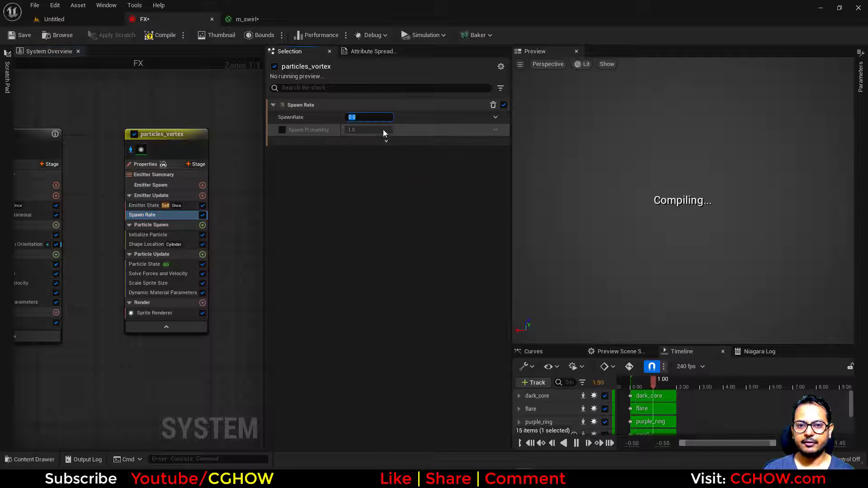
Set particles_vortex's uniform sprite size to 5 in Initialize Particle
click(144, 235)
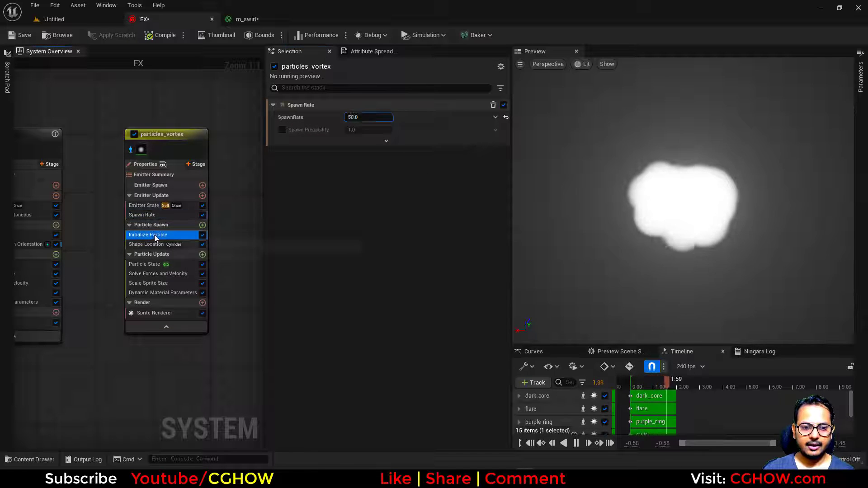
click(374, 267)
text(5)
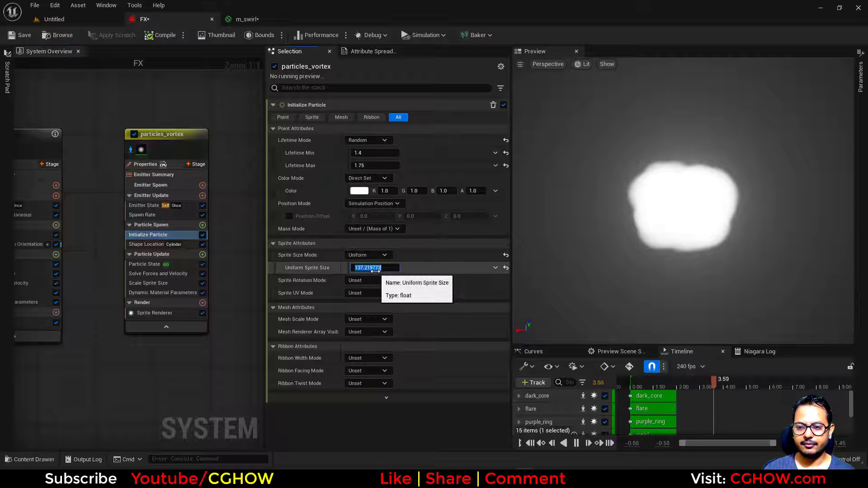
key(Return)
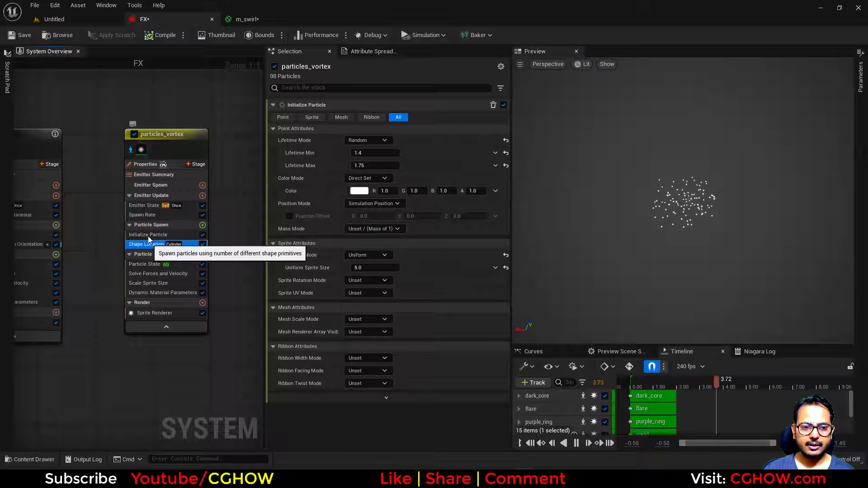
Set the Shape Location cylinder's height to 10 and, with all emitters shown again, its radius to about 310
drag(149, 244, 148, 244)
click(380, 154)
text(0)
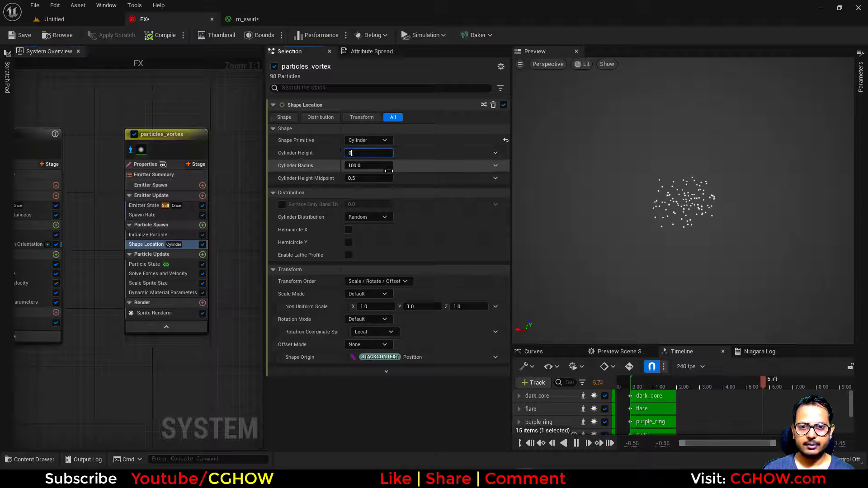
key(Return)
text(10)
key(Return)
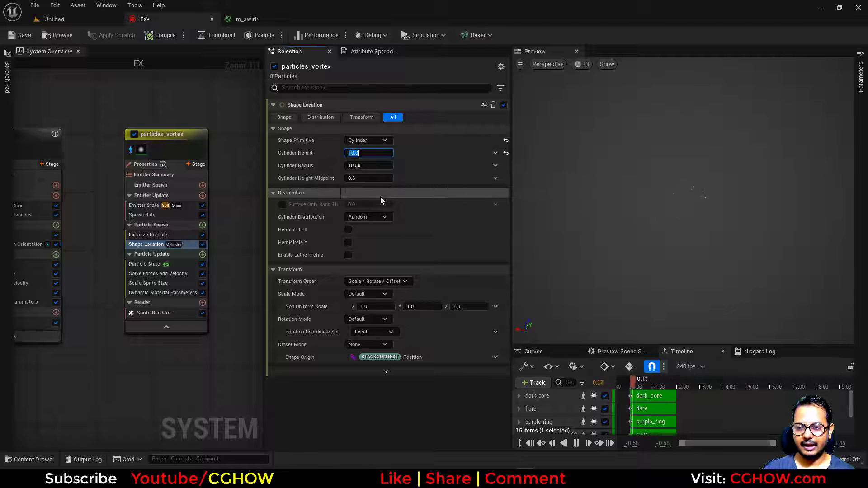
click(131, 149)
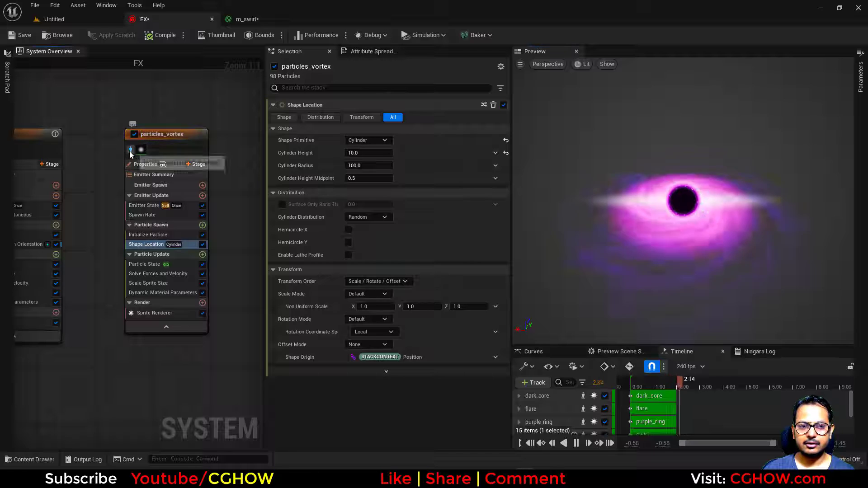
drag(368, 166, 427, 166)
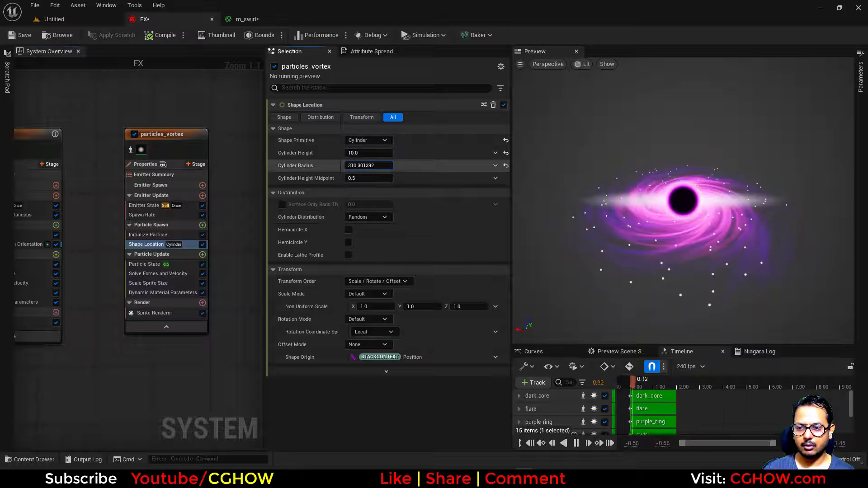
Add a Vortex Velocity module to particles_vortex's Particle Update
click(203, 255)
text(vot)
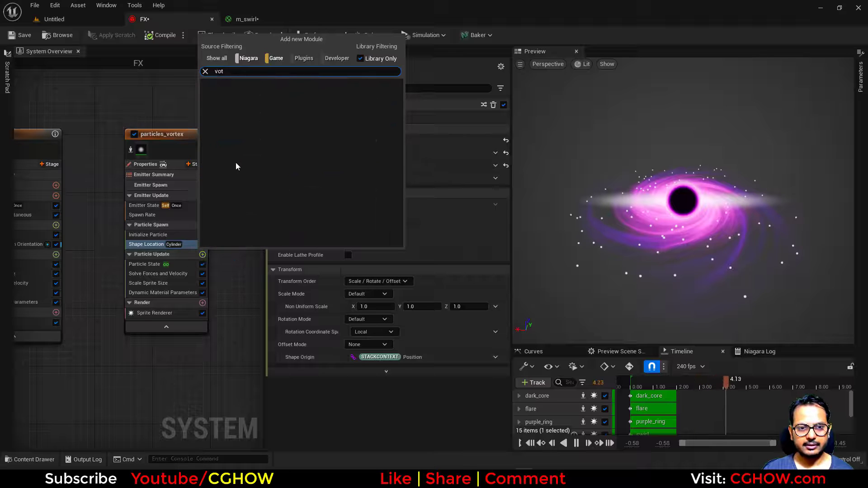
key(BackSpace)
text(rt)
click(251, 147)
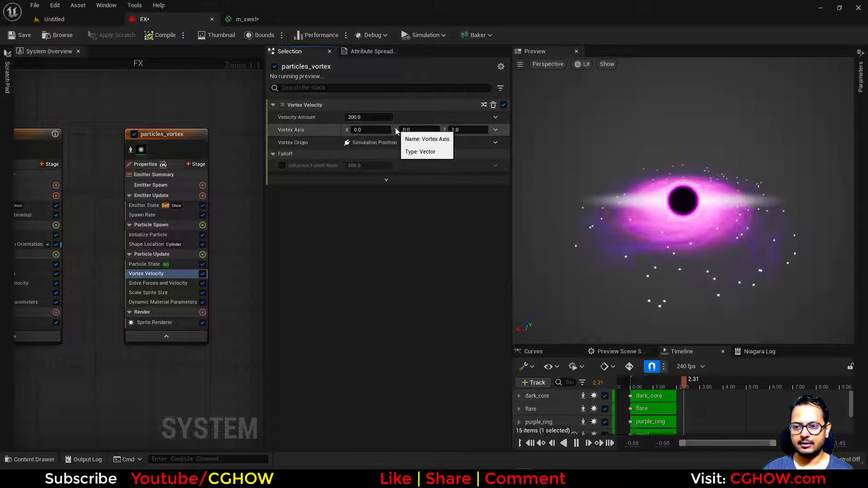
Make the vortex velocity amount a Random Range Float with a minimum of -5000 and a maximum of -10000
click(495, 119)
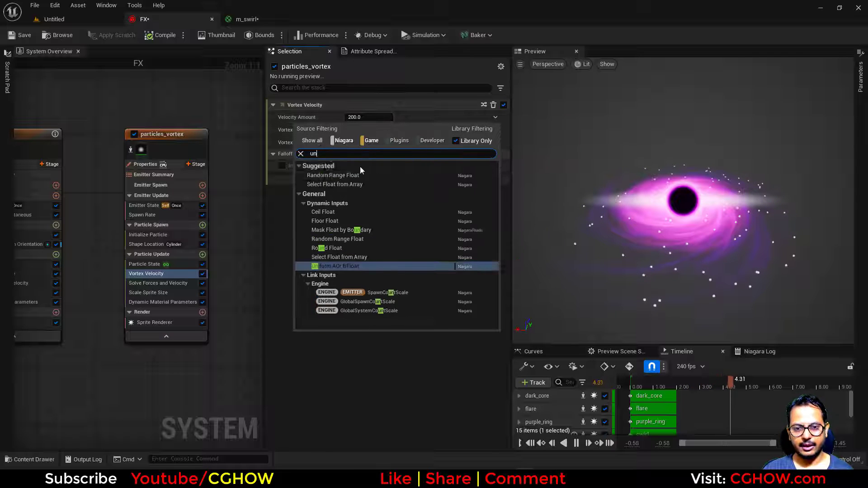
click(357, 180)
click(371, 130)
text(-300)
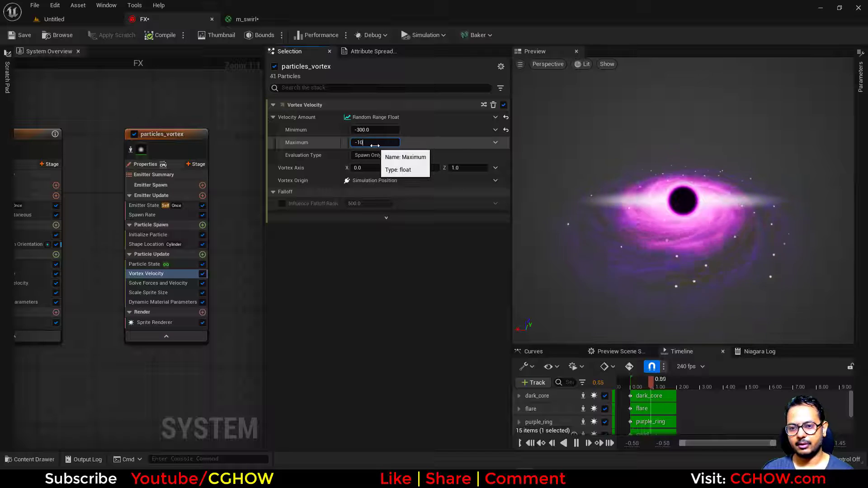
key(Return)
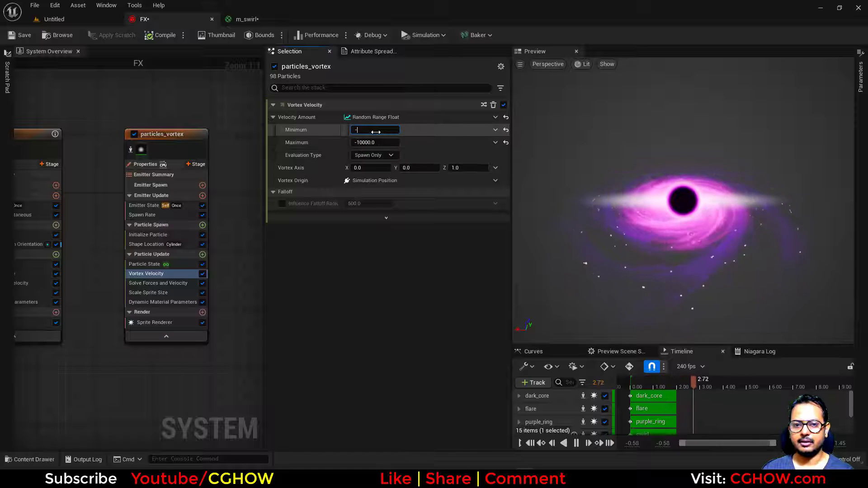
click(375, 130)
text(-5000)
key(Return)
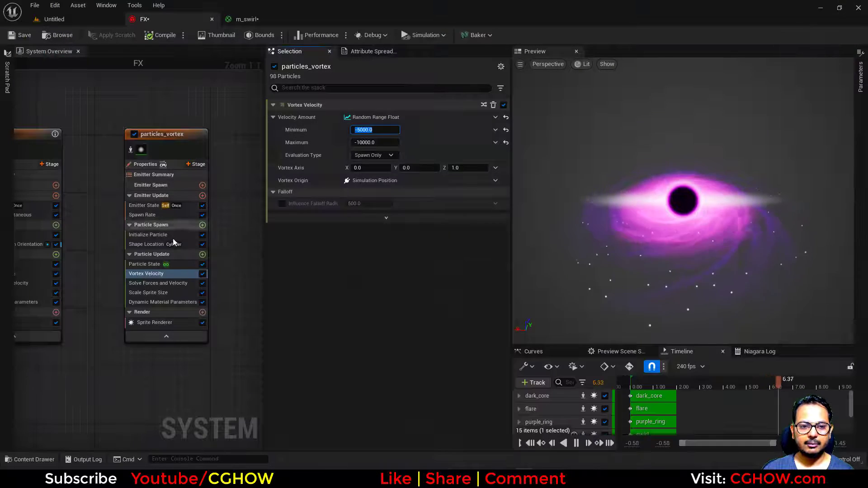
Change particles_vortex's particle color to a saturated light blue with R 0, G about 0.348 and B 1
click(153, 234)
click(359, 190)
drag(389, 252, 348, 221)
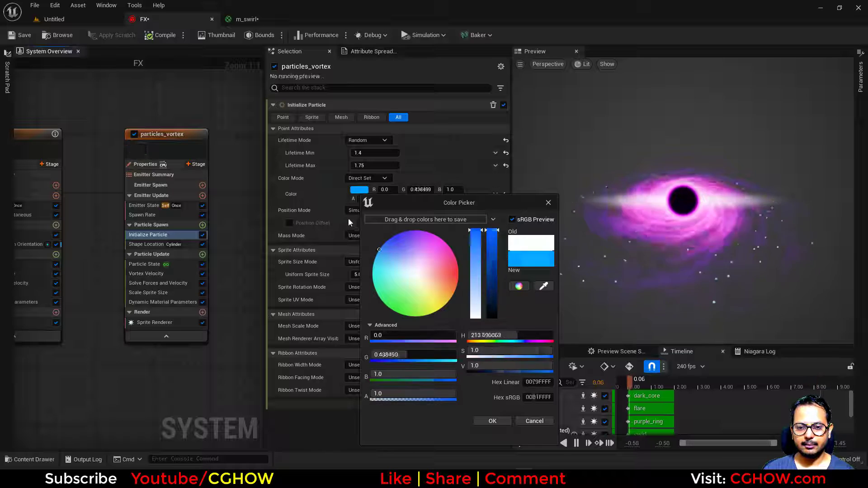
click(493, 421)
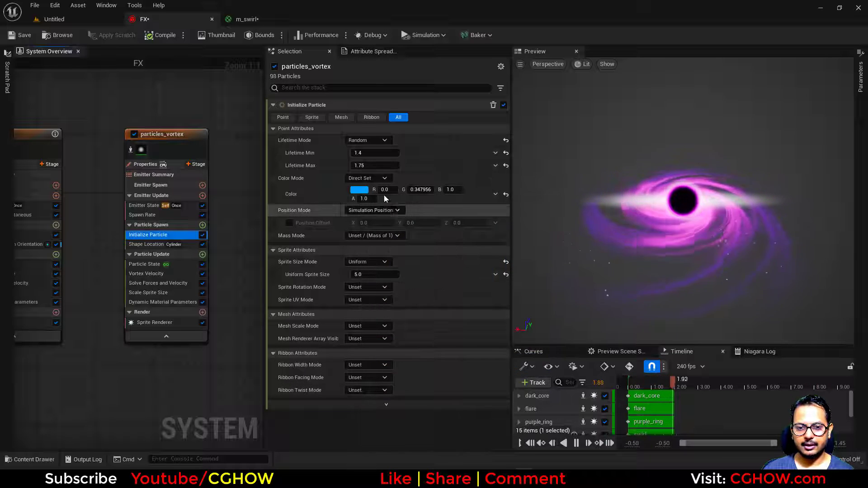
Switch particles_vortex's color mode to Random Hue/Saturation/Value and enable the saturation, value and alpha scale ranges
click(367, 179)
click(377, 220)
click(289, 236)
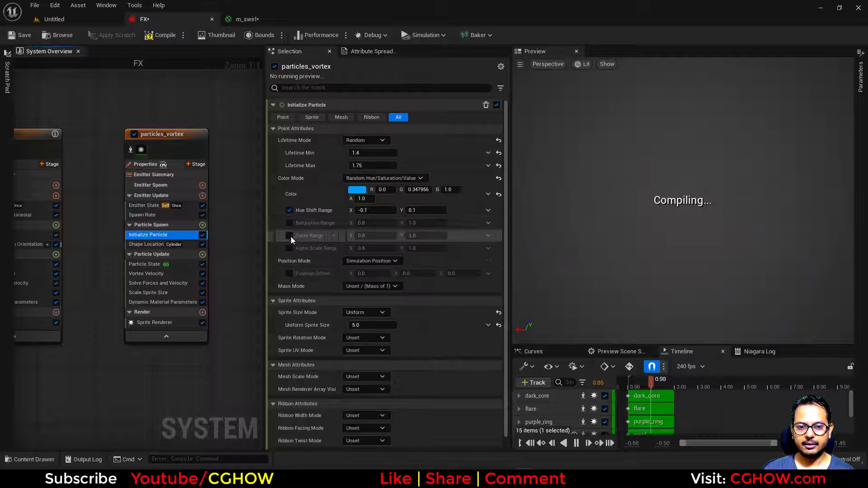
click(289, 248)
click(289, 222)
Raise the upper limit of the saturation range to 5 and of the value range to 100
click(426, 222)
text(5)
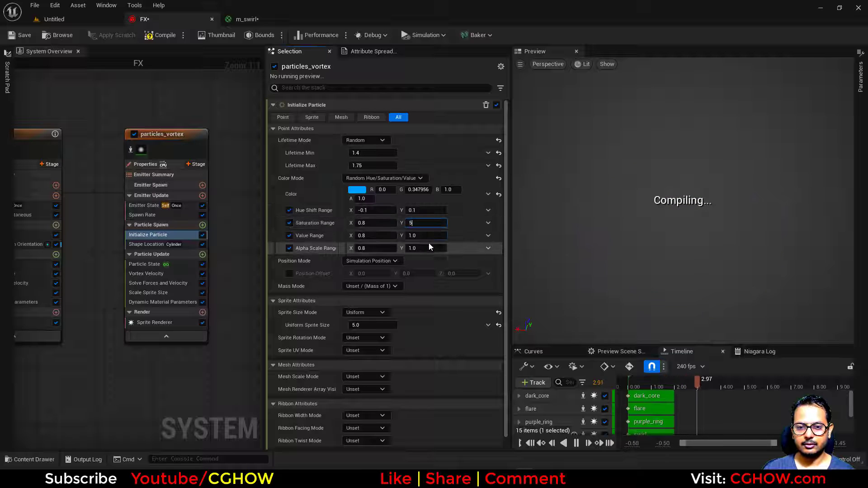
key(Return)
text(50)
key(Return)
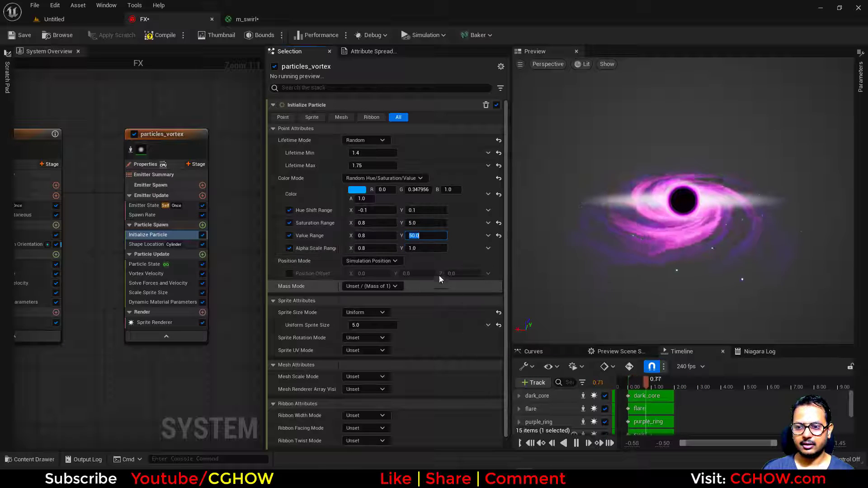
text(100)
key(Return)
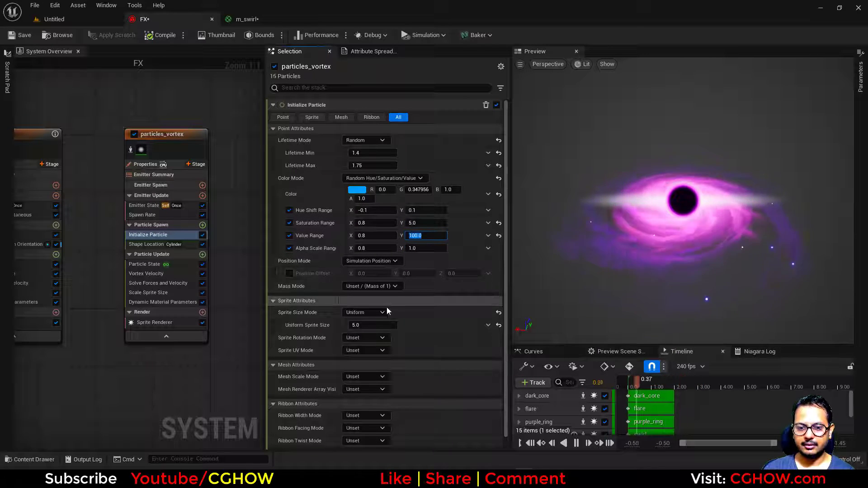
Switch particles_vortex's sprite size mode to Random Uniform with a minimum of 1 and a maximum of 8
click(370, 312)
click(381, 345)
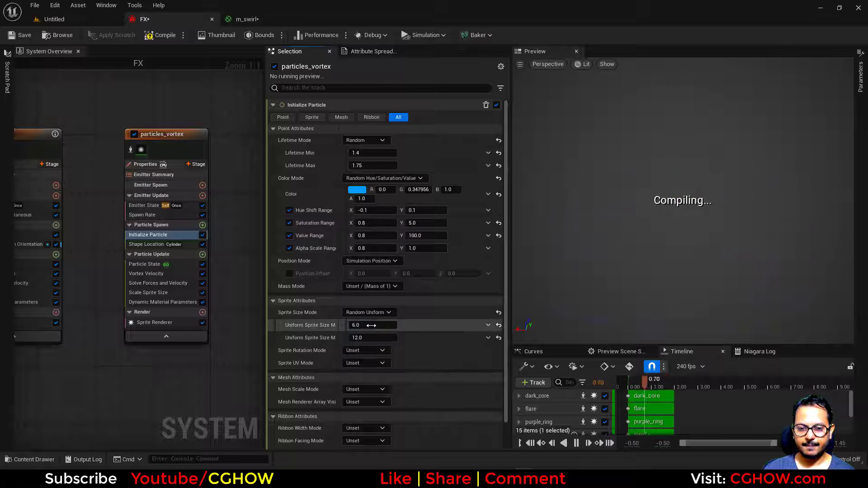
click(373, 325)
text(1)
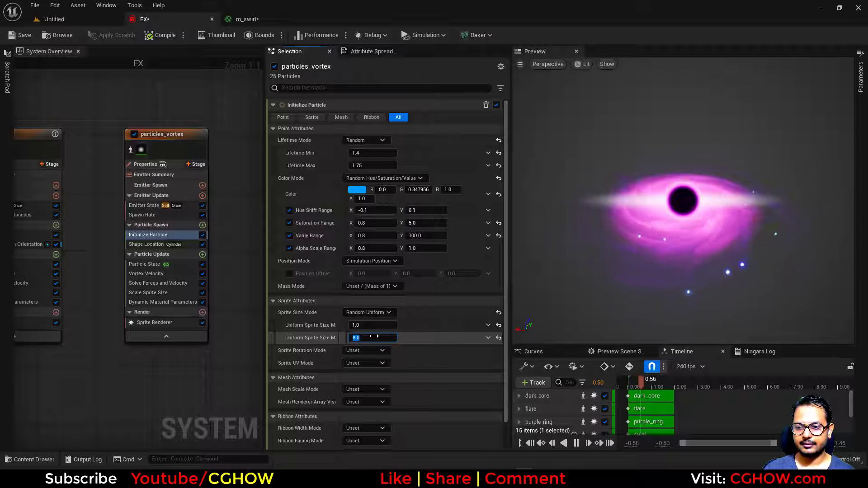
In particles_vortex's Scale Sprite Size, link the sine's normalized angle to Particles NormalizedAge and set its scale to 0.5
click(168, 293)
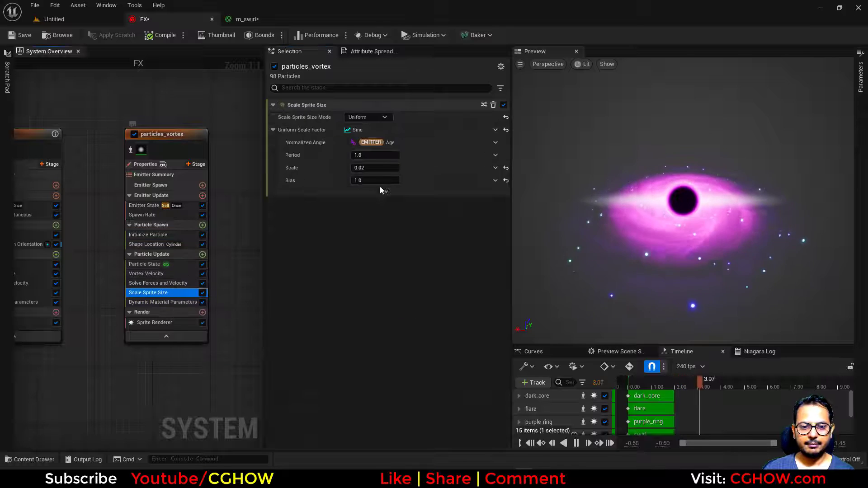
click(495, 142)
text(a)
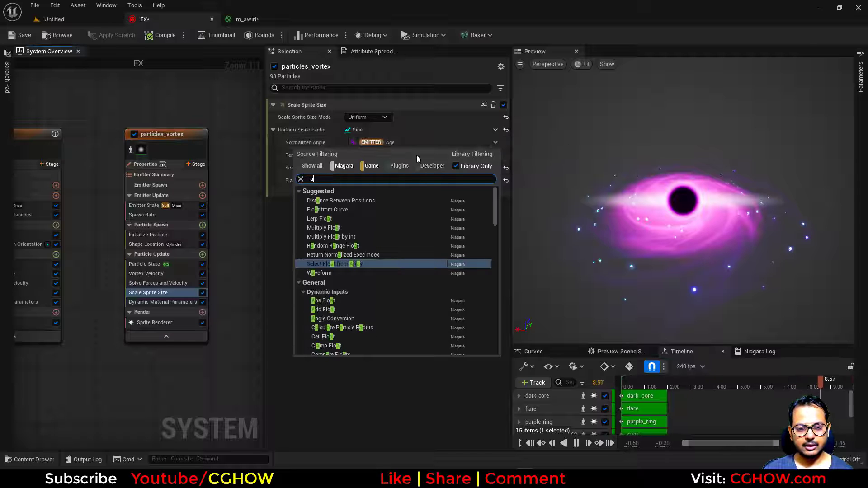
text(ge)
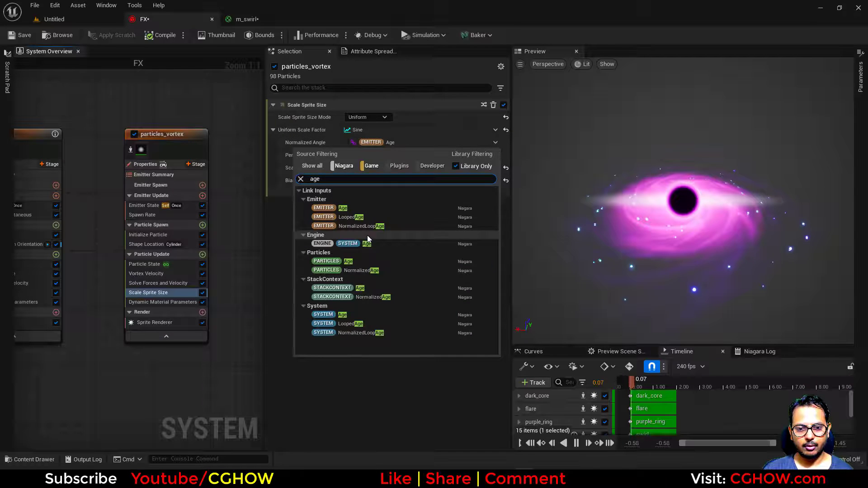
click(355, 271)
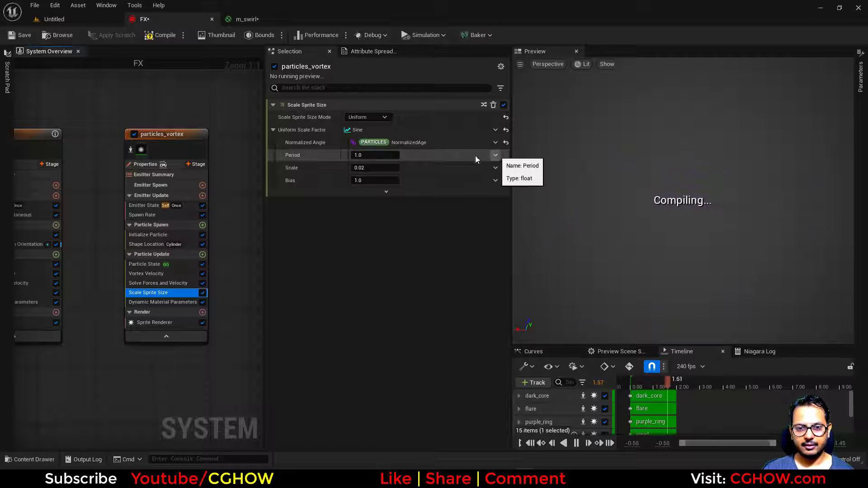
click(379, 167)
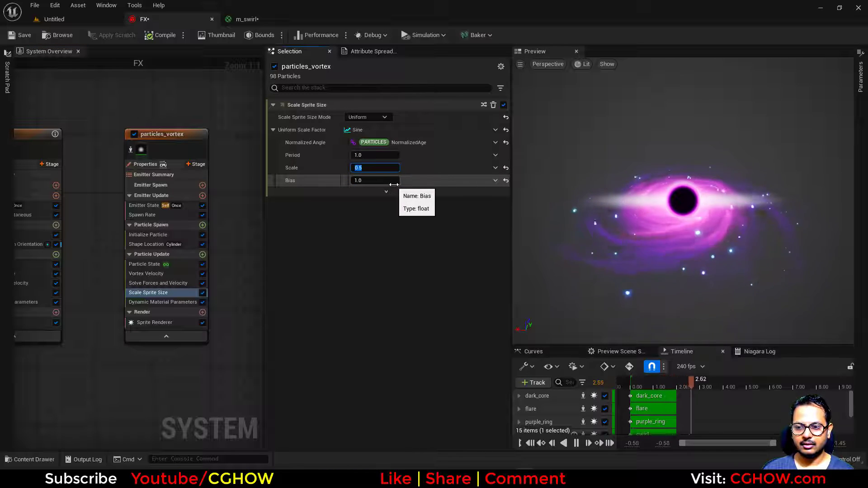
Make the sine's period a Random Range Float with a minimum of 0.1
click(494, 157)
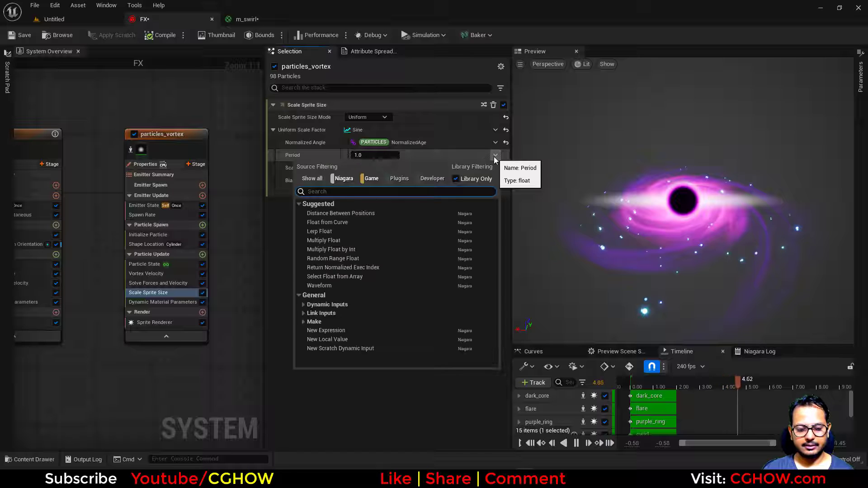
text(uni)
click(349, 213)
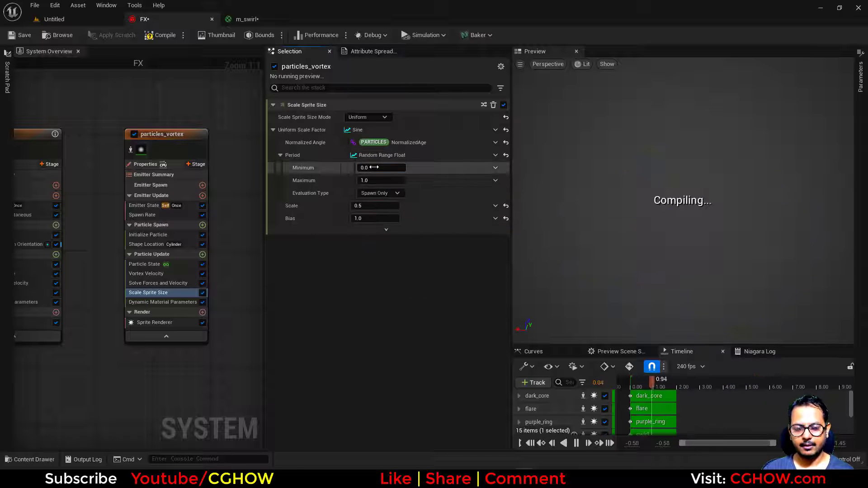
click(377, 168)
text(.1)
key(Return)
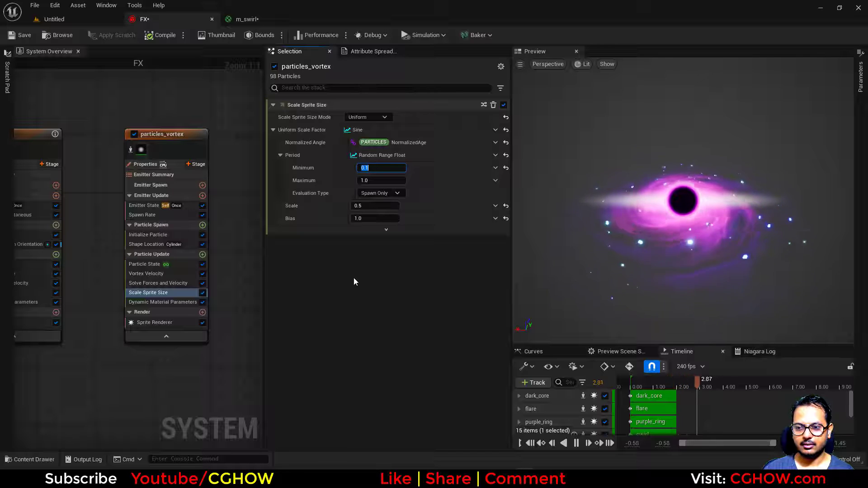
Set the sine's bias to 0.5, then try a period minimum of 0.5 and settle on 0.2
click(375, 219)
text(.5)
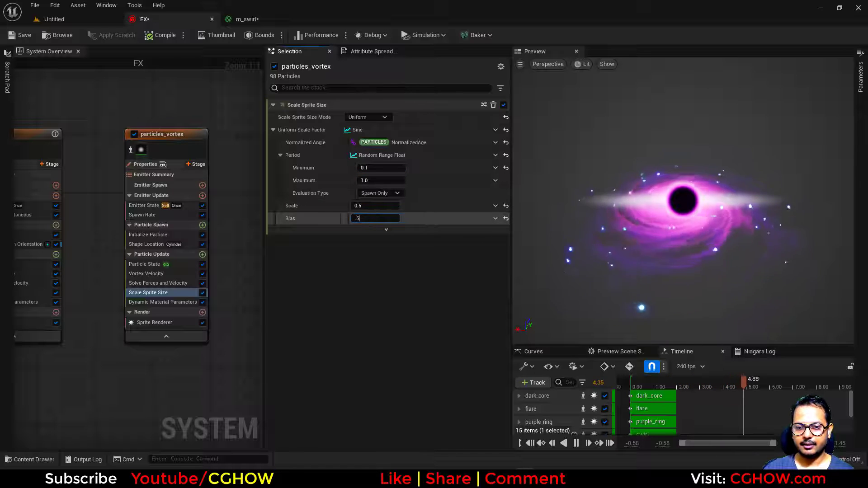
key(Return)
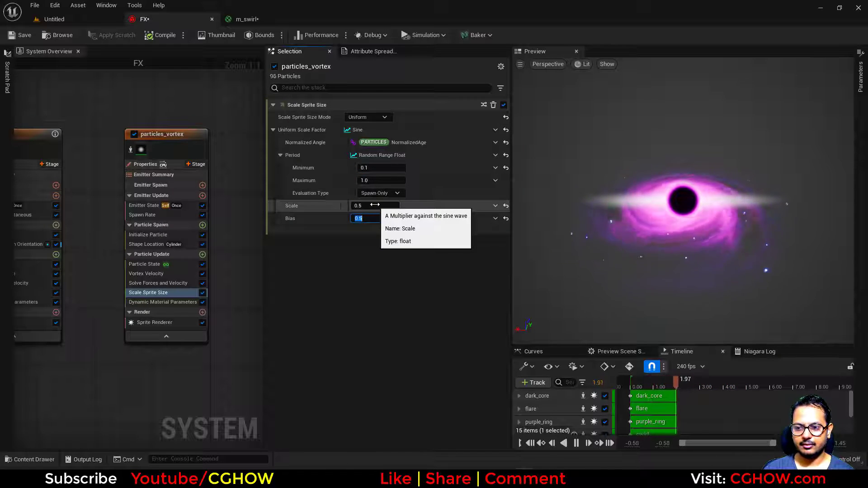
click(371, 168)
text(.5)
key(Return)
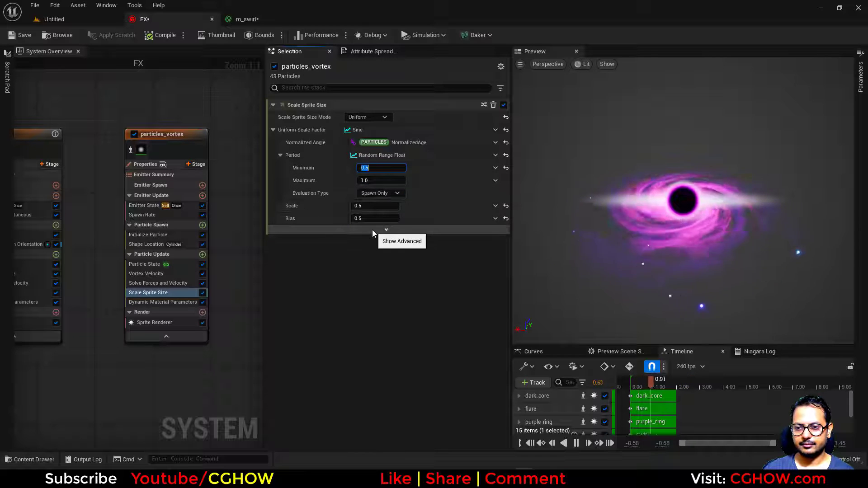
text(.2)
key(Return)
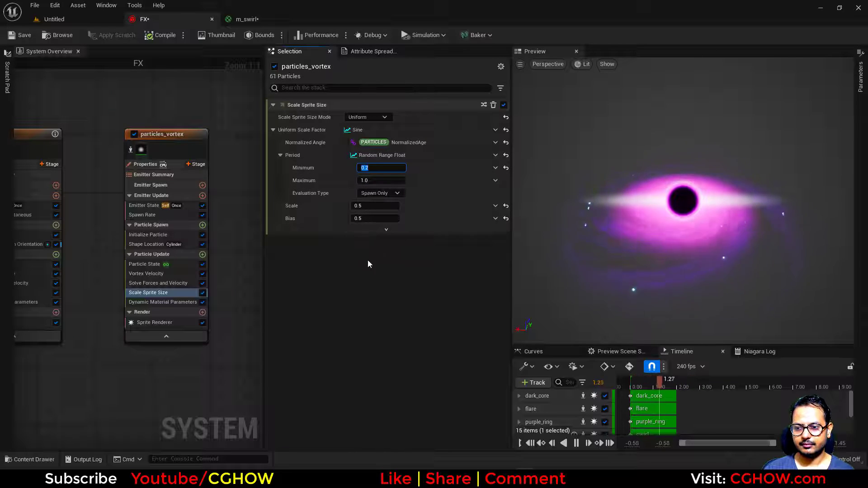
Raise particles_vortex's spawn rate to 100
click(145, 215)
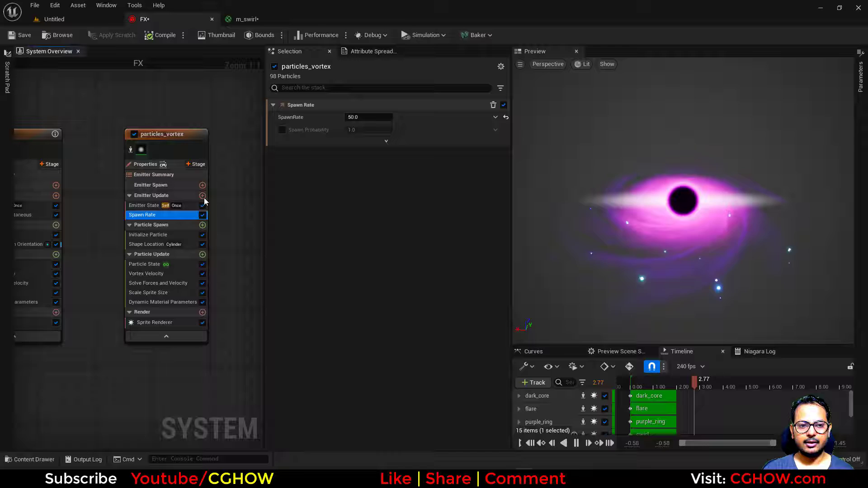
click(369, 117)
text(100)
key(Return)
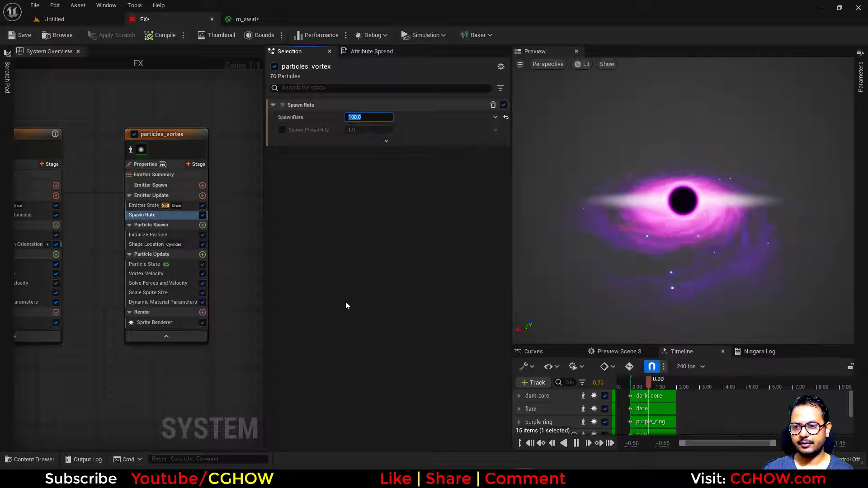
drag(624, 264, 692, 240)
Duplicate the particles_vortex emitter and rename the copy streaks_vortex001
right_drag(170, 131, 66, 129)
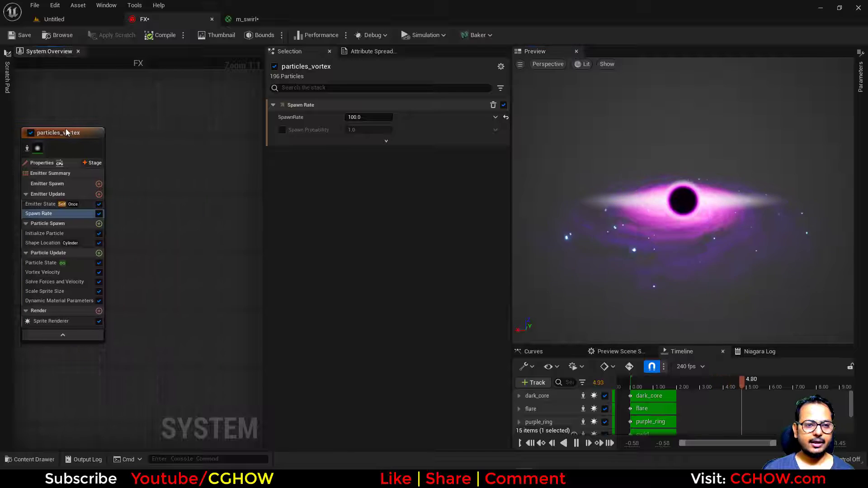
click(67, 131)
click(138, 123)
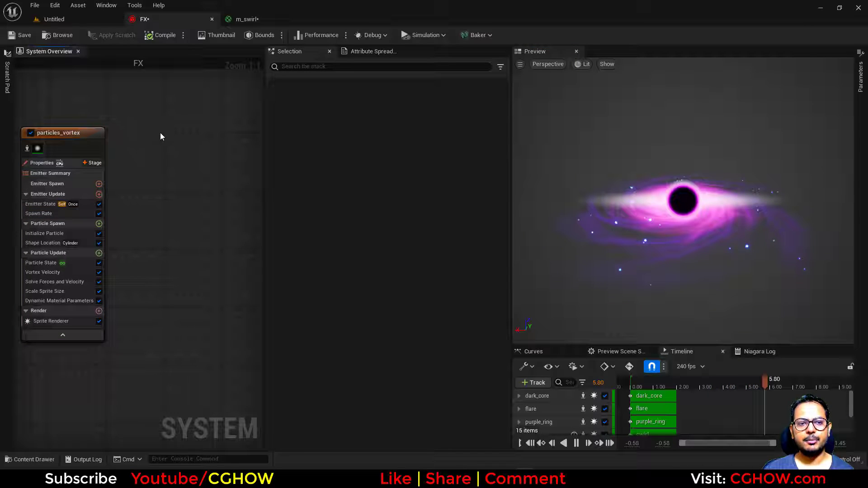
key(ctrl+v)
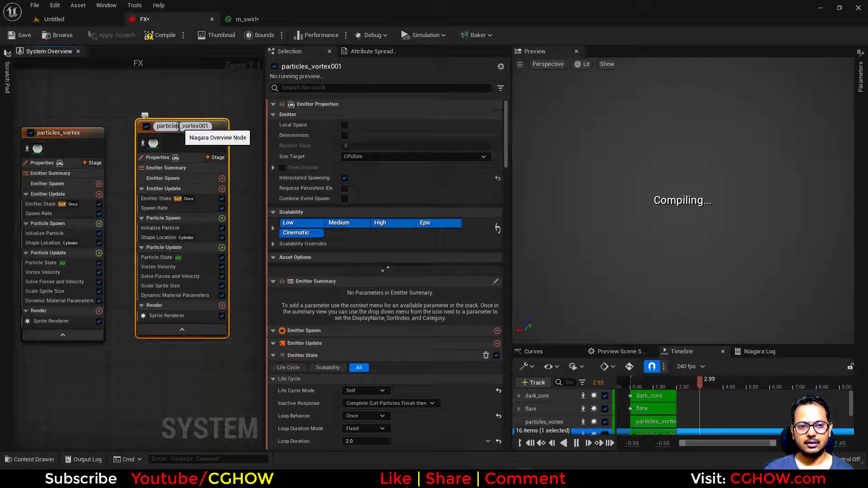
text(streaks)
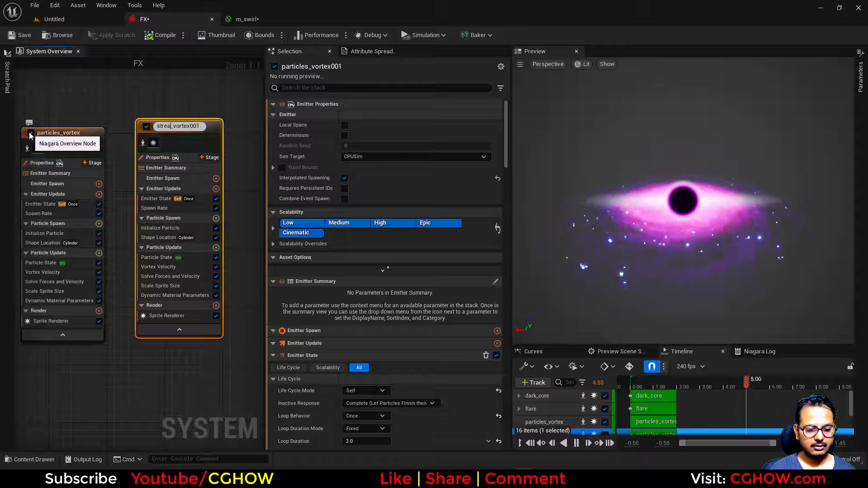
key(Return)
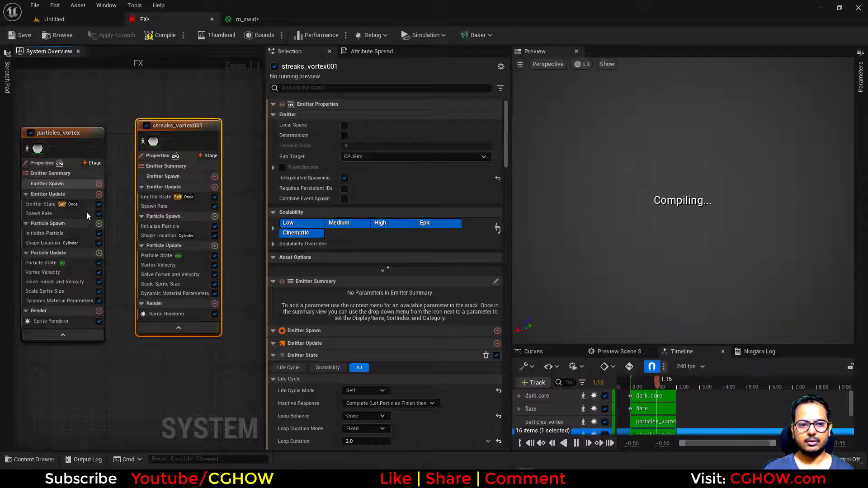
Set the sprite renderer's alignment in streaks_vortex001 to Velocity Aligned
click(185, 316)
click(385, 177)
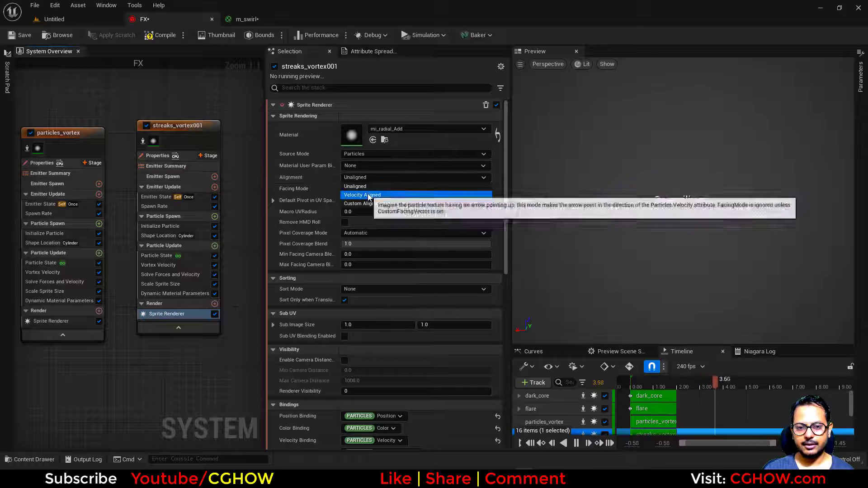
click(368, 193)
Switch streaks_vortex001's sprite size mode to Random Non-Uniform, with minimum X 1, Y 5 and maximum X 2, Y 50
click(160, 226)
click(377, 313)
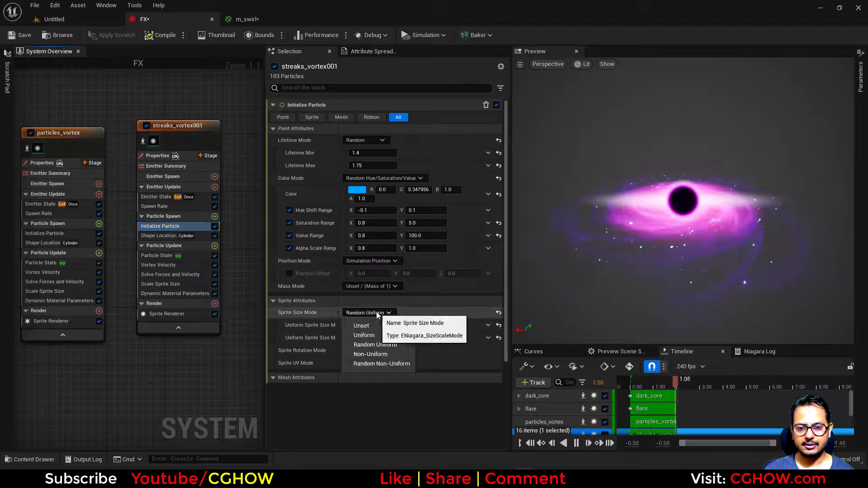
click(382, 364)
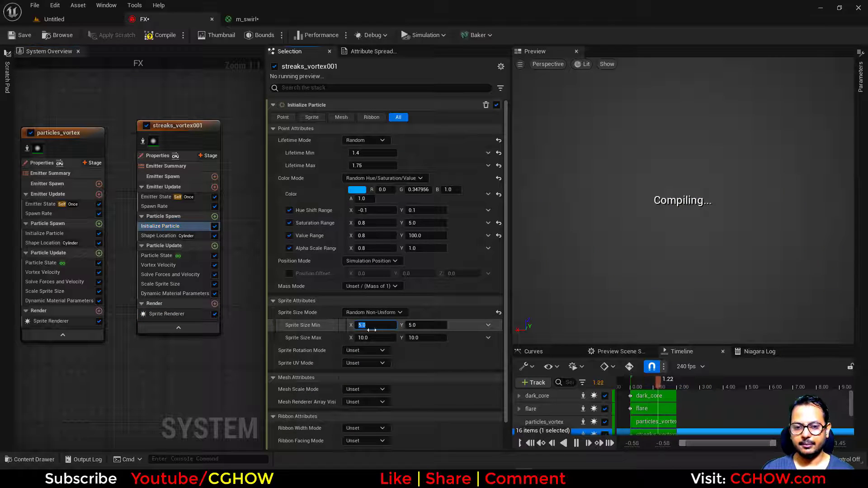
text(1)
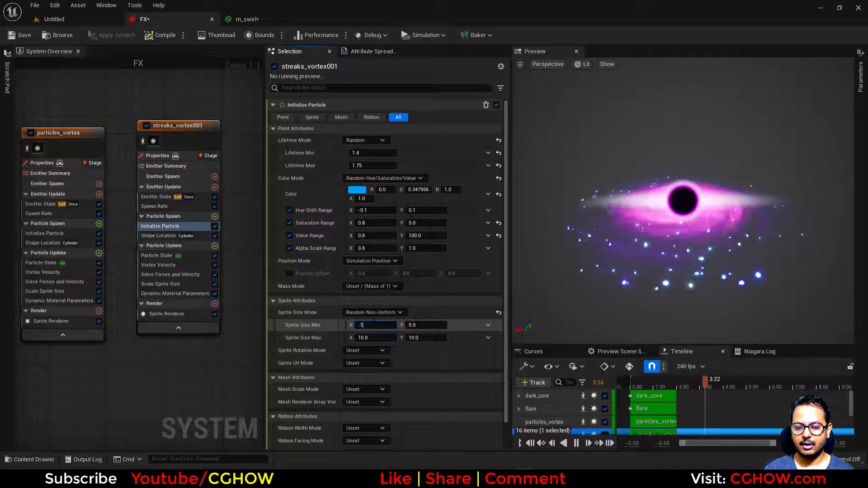
key(Return)
text(2)
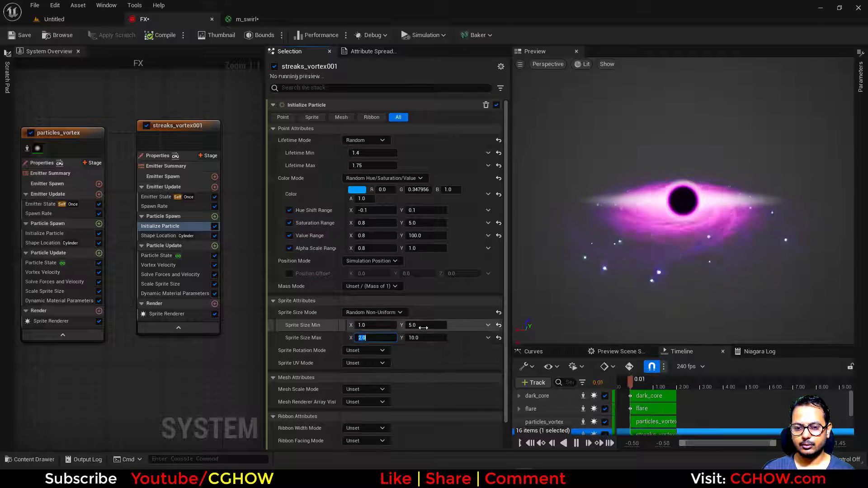
click(427, 325)
click(427, 342)
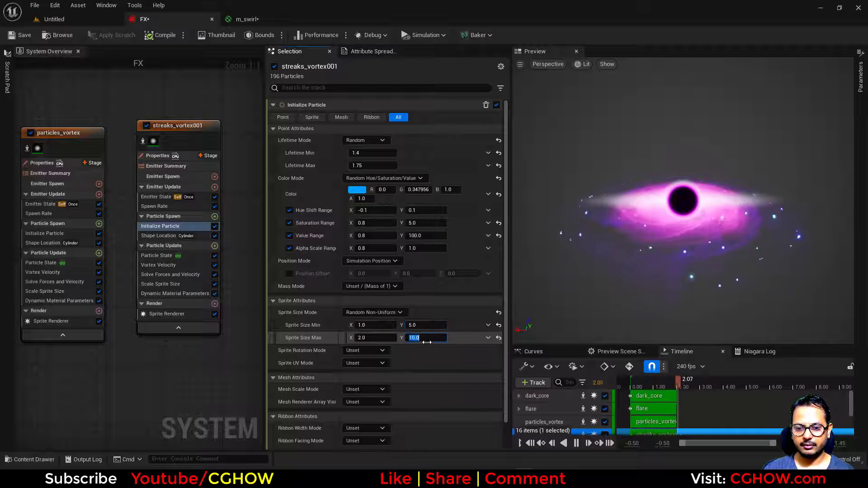
key(Return)
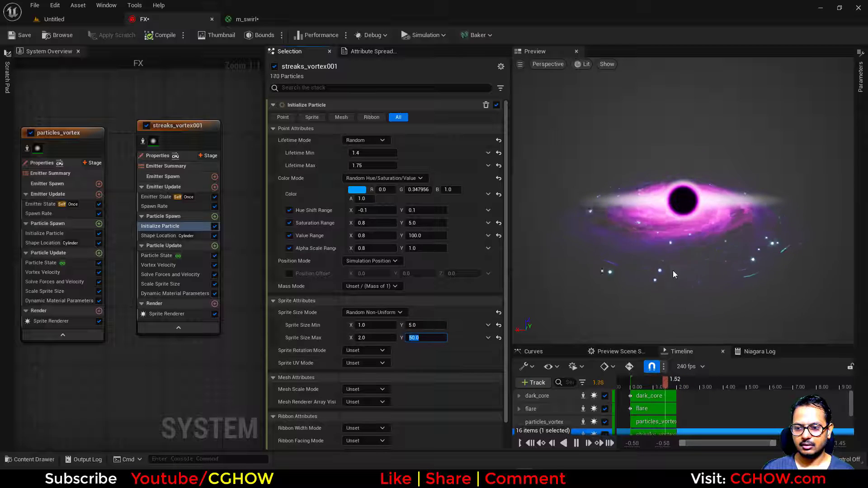
Set streaks_vortex001's spawn rate to 50
click(172, 207)
click(357, 117)
text(50)
key(Return)
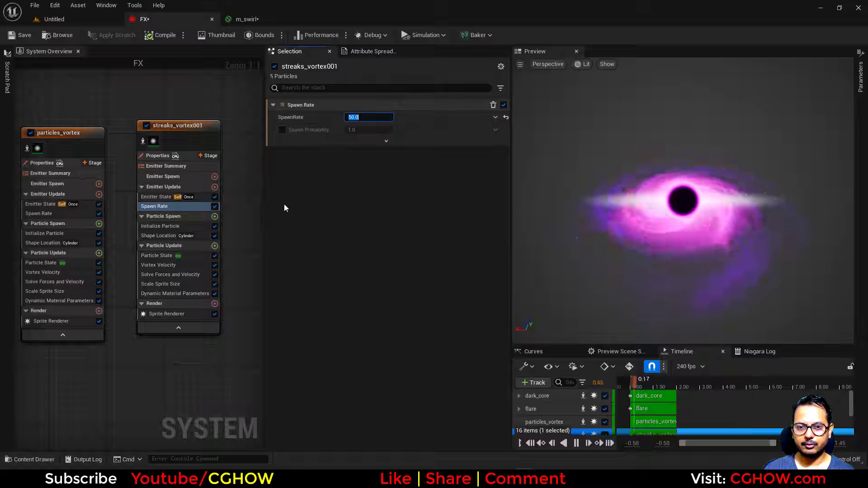
Set the value range of streaks_vortex001's random particle color to 50 through 200
click(159, 226)
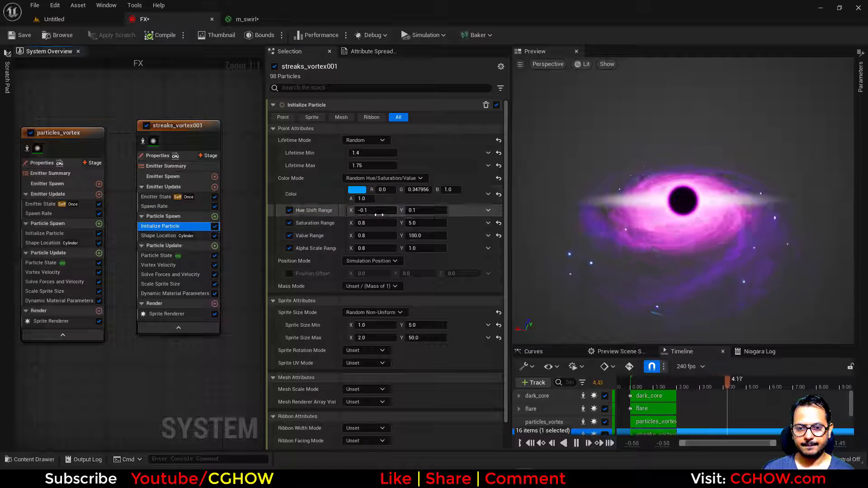
click(370, 235)
text(50)
click(425, 236)
text(200)
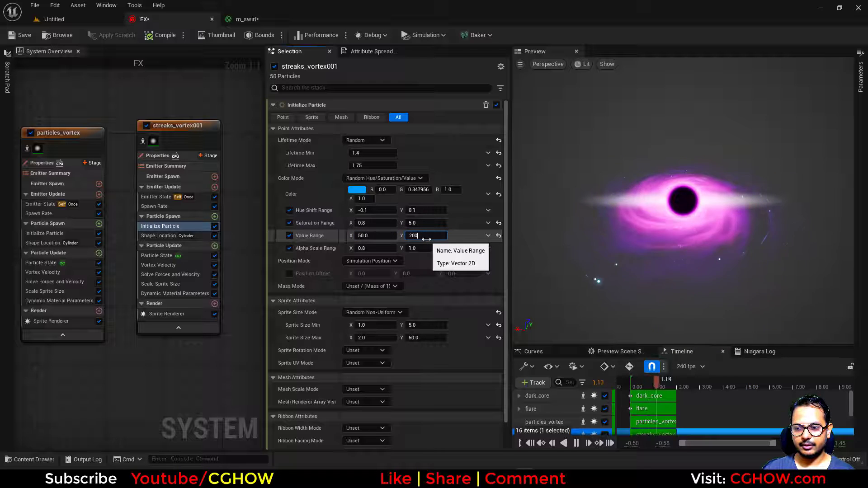
key(Return)
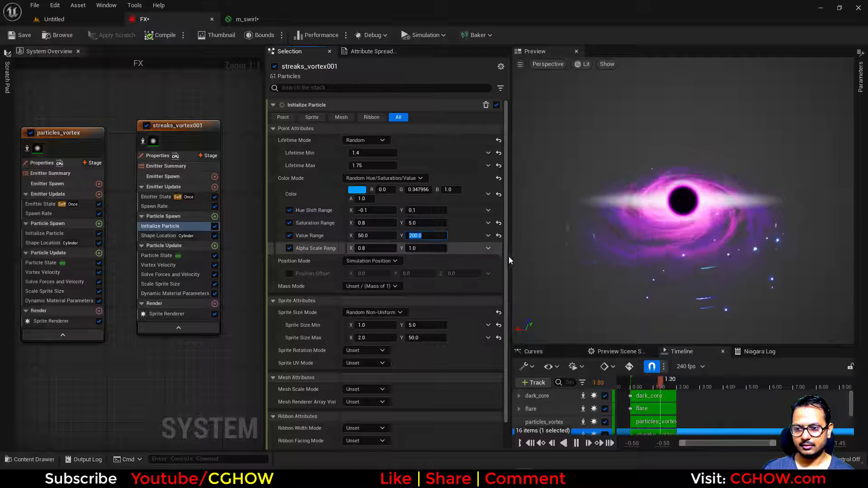
Strengthen streaks_vortex001's vortex velocity to a minimum of about -12661 and a maximum of about -16558
click(160, 265)
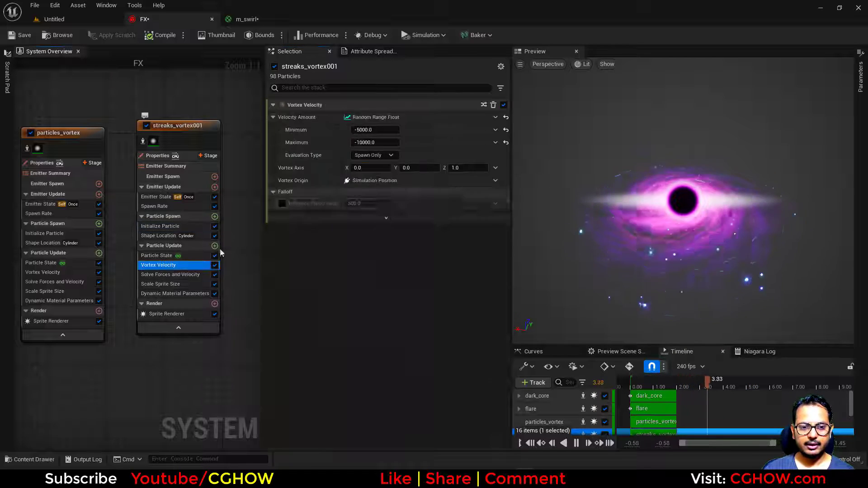
drag(372, 143, 407, 131)
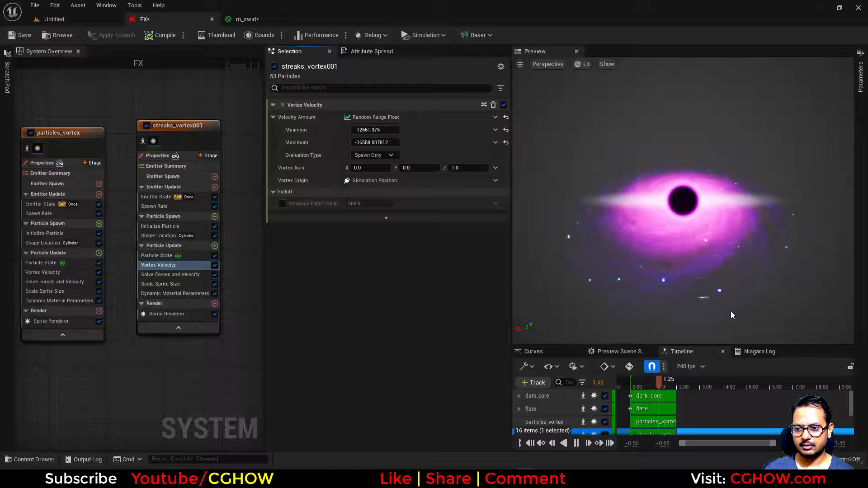
mouse_move(722, 312)
mouse_down()
mouse_move(722, 278)
mouse_move(722, 311)
mouse_move(722, 304)
mouse_up()
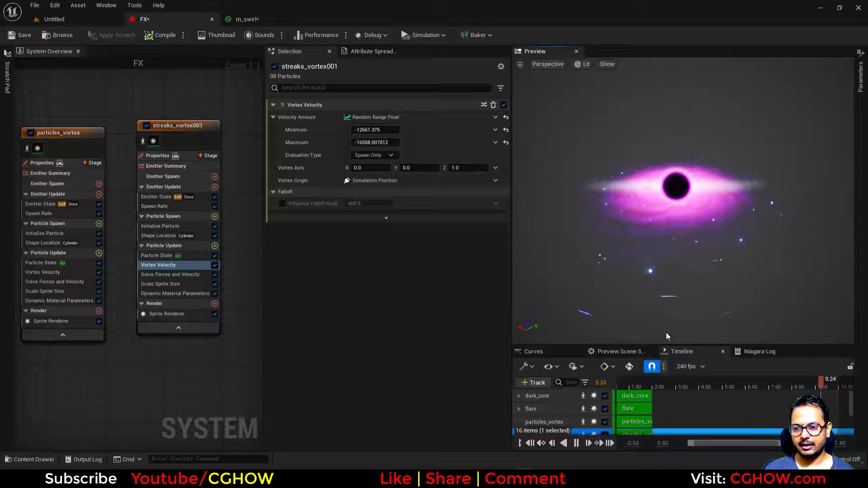
Dock the Preview Scene Settings alongside the Selection and Attribute Spreadsheet panels
click(638, 352)
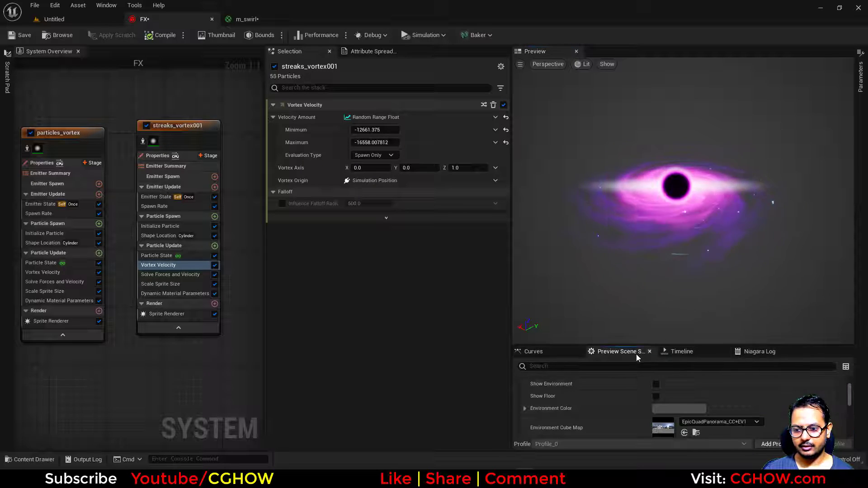
drag(636, 354, 422, 54)
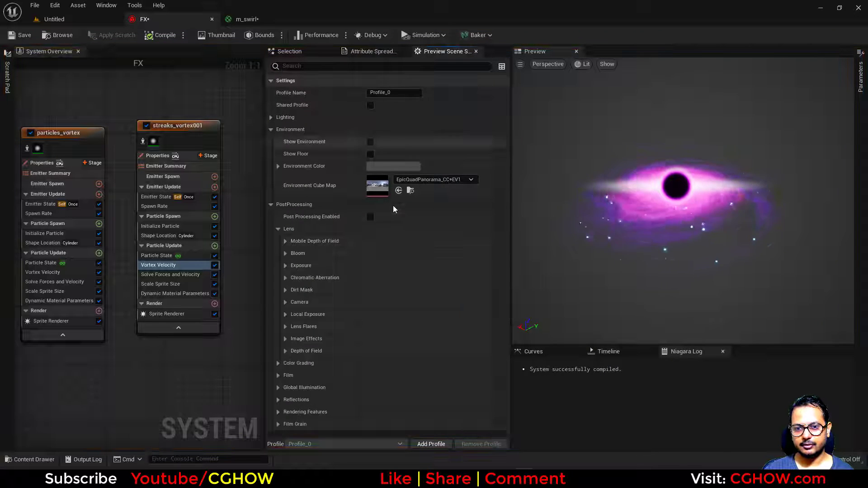
Enable post-processing for the preview scene and check the Global Illumination settings
click(371, 217)
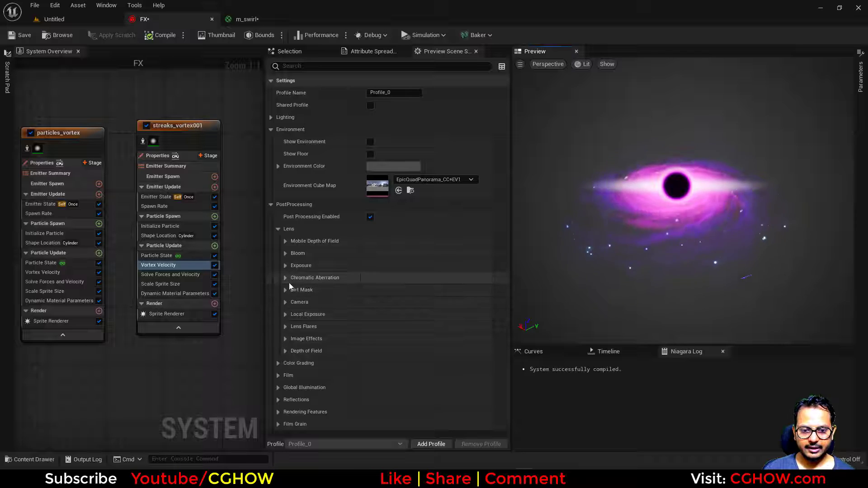
click(278, 388)
scroll(345, 336, down, 3)
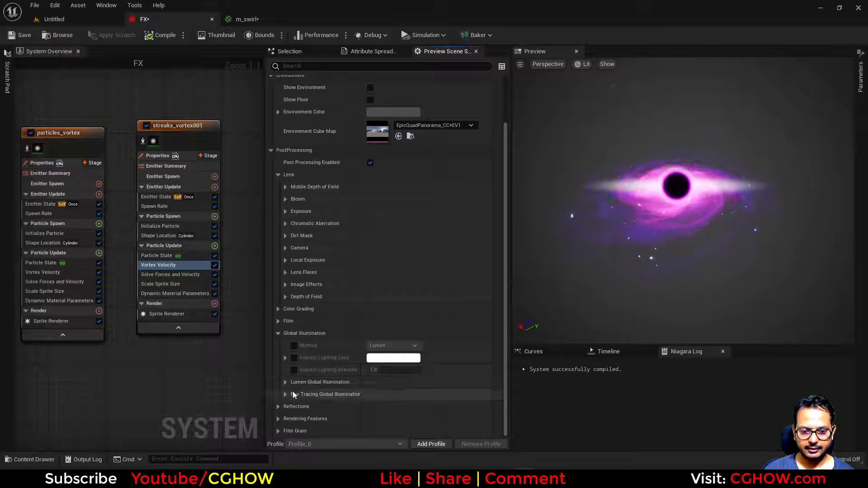
click(283, 332)
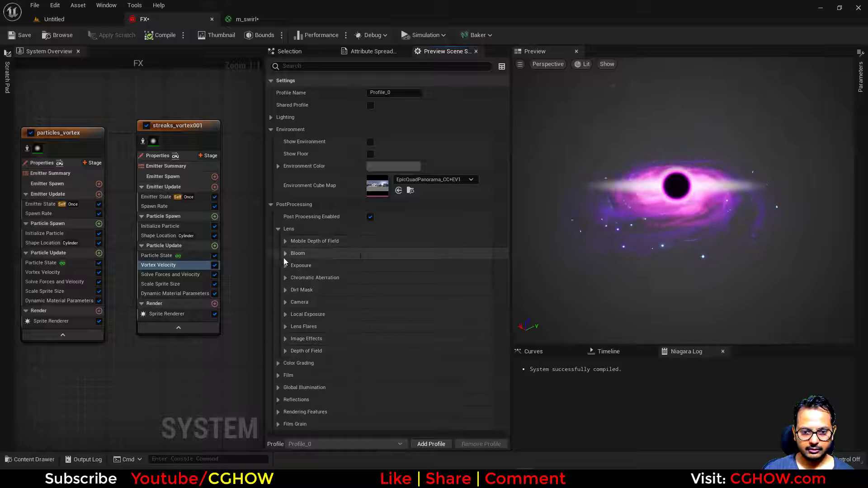
Override the global Color Grading contrast, raising RGB to 1.37 and luminance to 1.02
click(279, 363)
scroll(316, 329, down, 3)
click(285, 329)
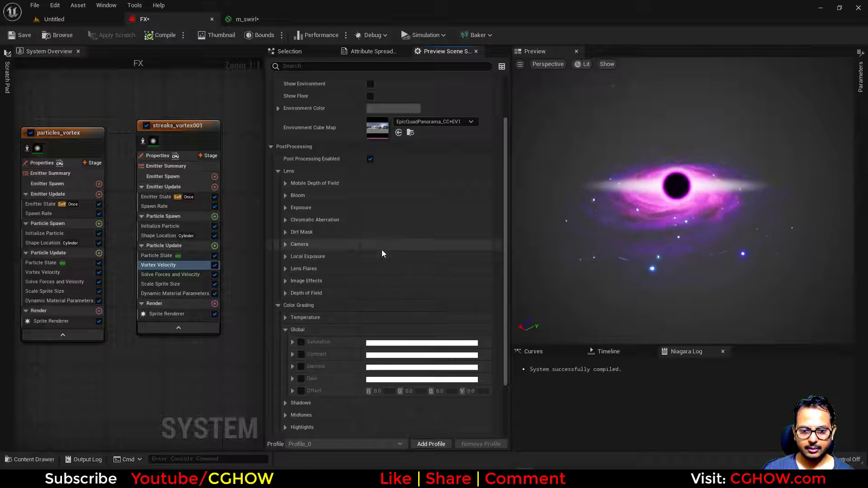
scroll(361, 276, down, 4)
click(301, 285)
click(292, 285)
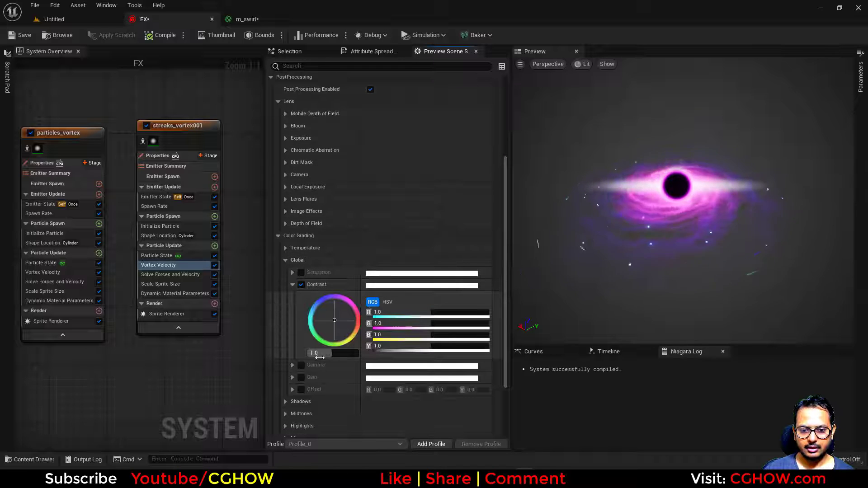
drag(326, 353, 342, 354)
scroll(325, 362, down, 2)
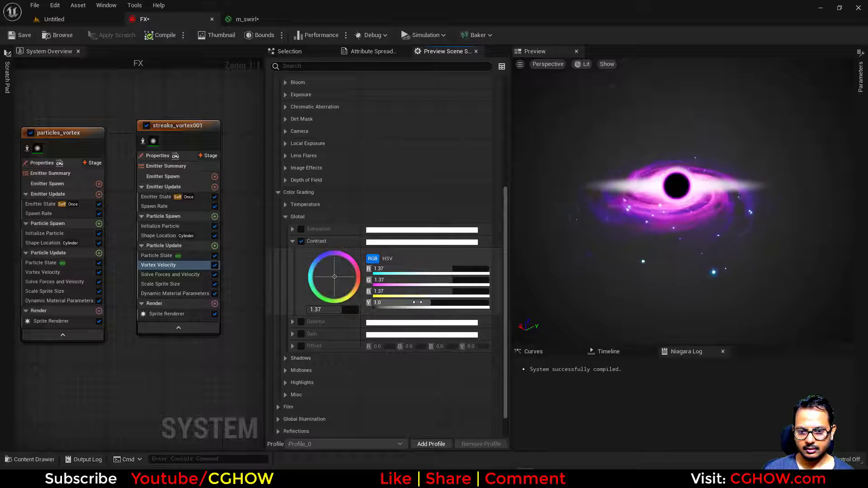
mouse_move(420, 303)
mouse_down()
mouse_move(404, 303)
mouse_move(427, 303)
mouse_up()
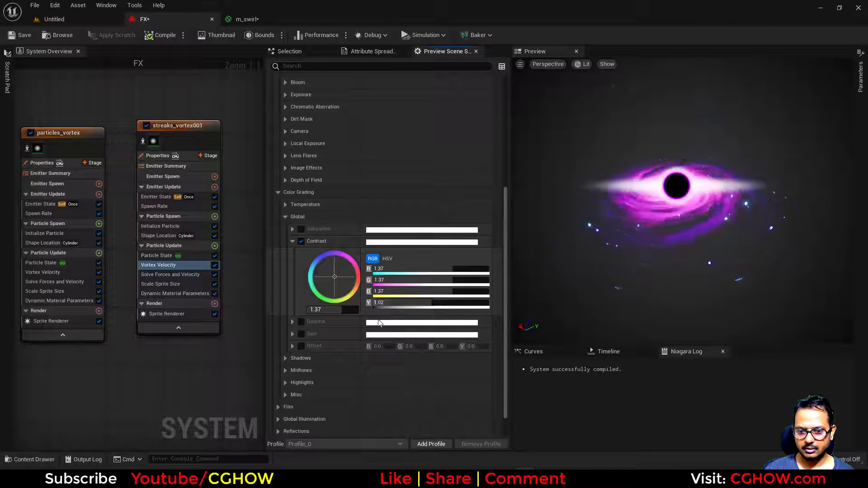
Override the Highlights contrast in Color Grading and raise it to 1.44
click(285, 383)
scroll(294, 357, down, 4)
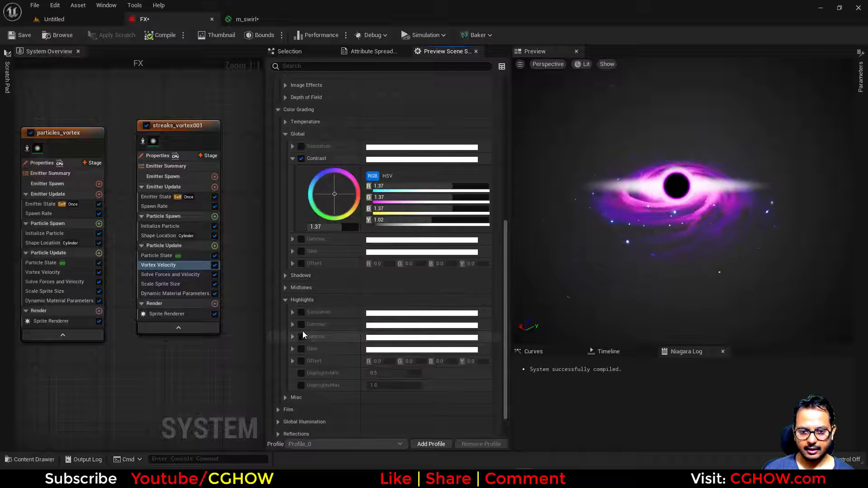
click(301, 324)
click(293, 325)
scroll(339, 380, down, 1)
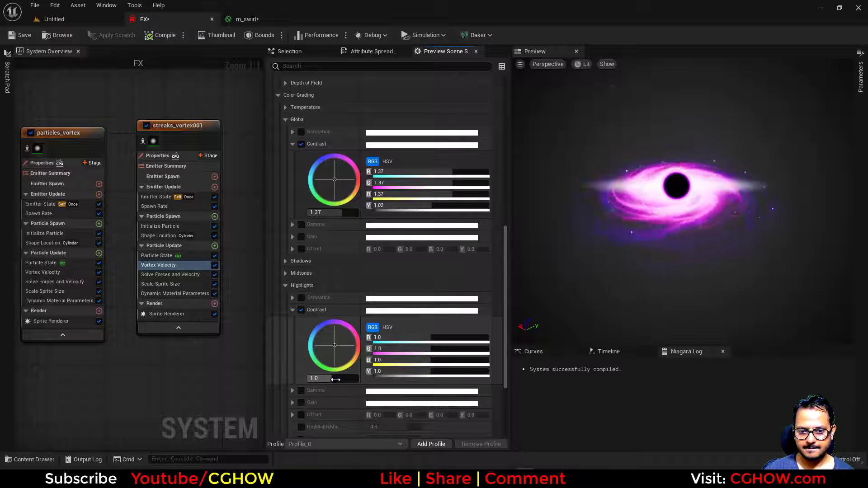
drag(335, 380, 362, 380)
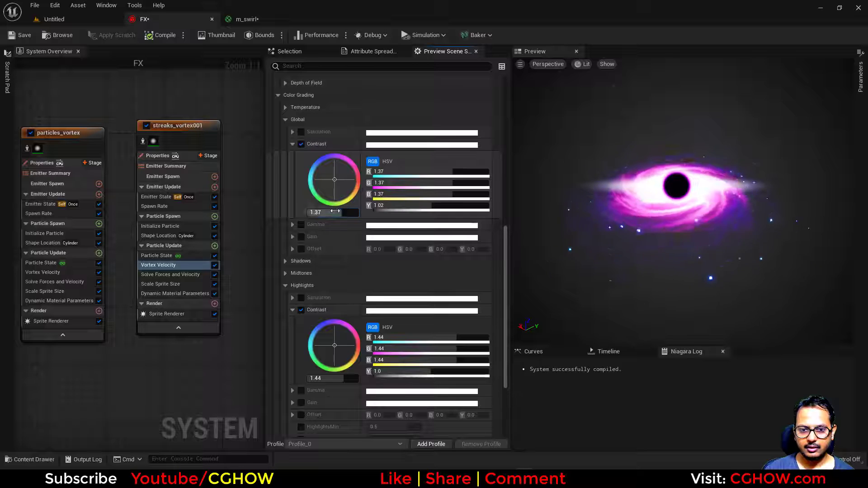
Reduce the global contrast to 1.27, then override the global saturation and raise it to 1.29
drag(334, 212, 325, 212)
scroll(317, 235, down, 3)
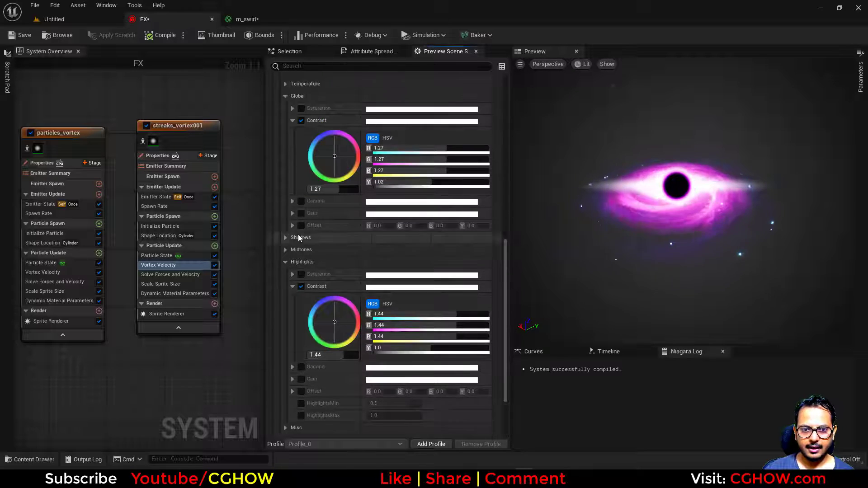
scroll(297, 234, up, 4)
click(301, 166)
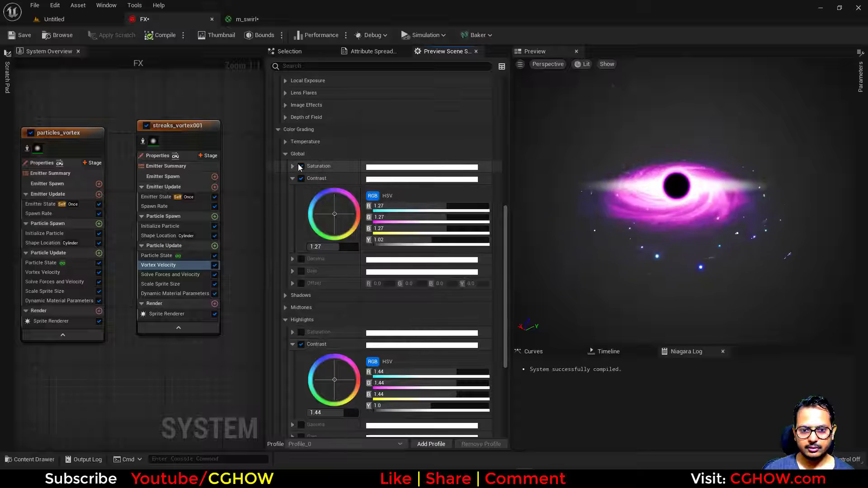
click(293, 165)
drag(317, 235, 331, 235)
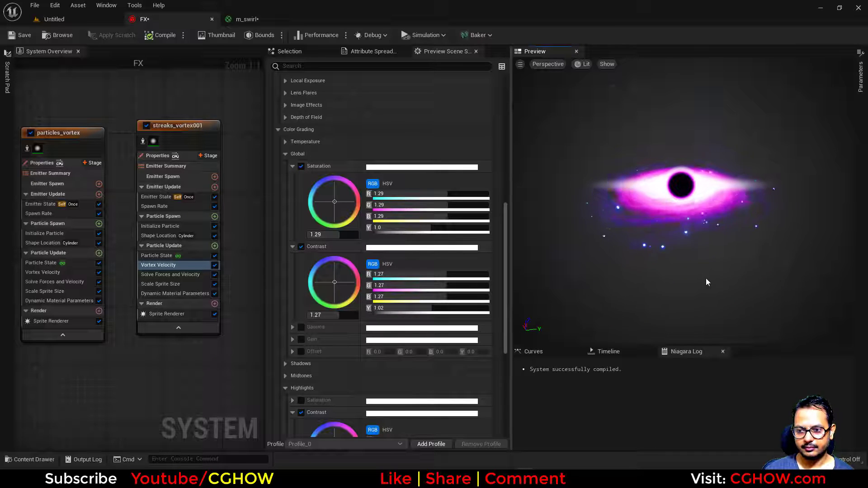
Set the Shape Location cylinder height to 50 for both particles_vortex and streaks_vortex001
right_drag(93, 367, 123, 365)
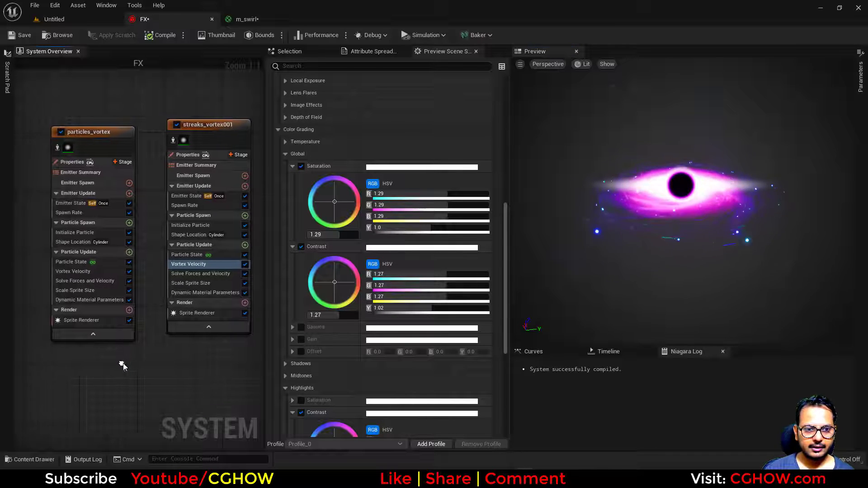
click(75, 239)
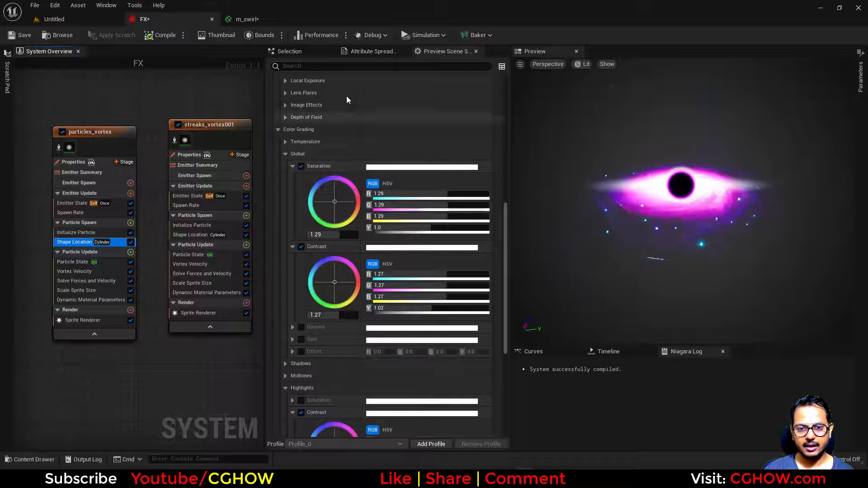
click(305, 52)
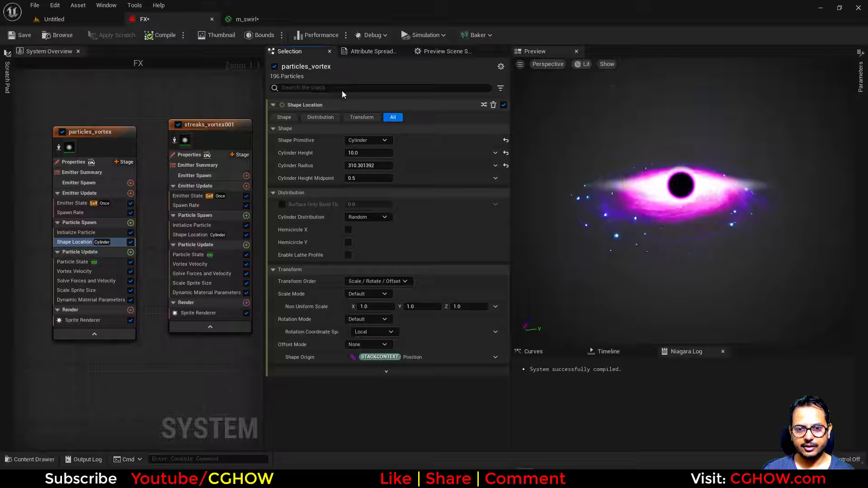
click(364, 153)
text(50)
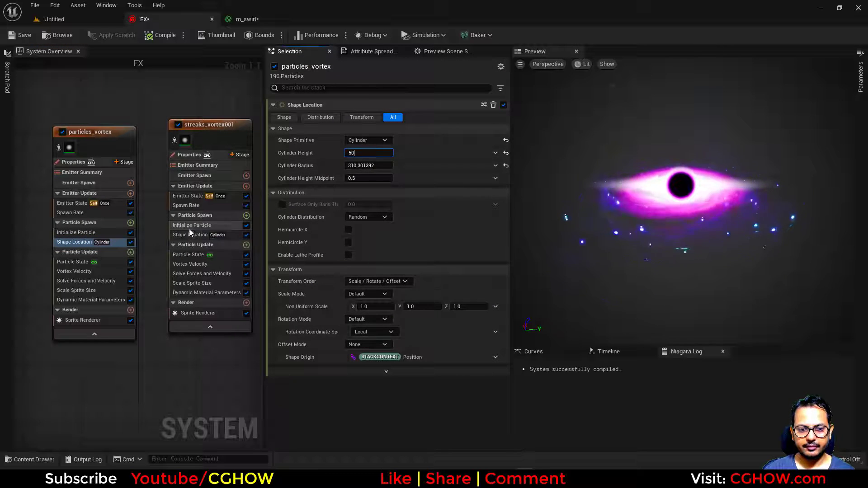
click(189, 233)
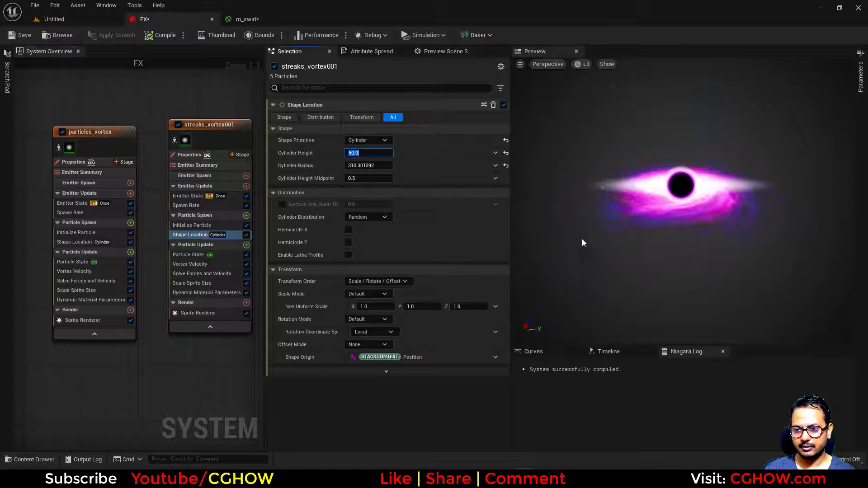
drag(657, 266, 674, 284)
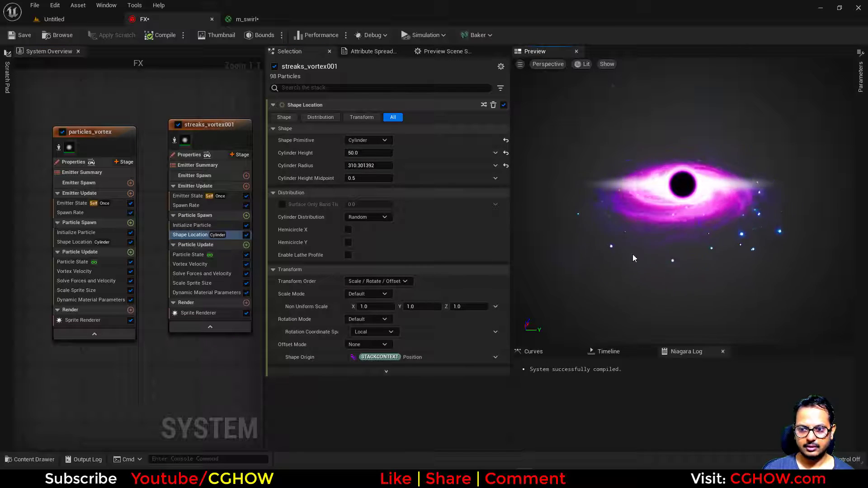
Set the swirl emitter's initial particle color to a blue value of 1.0 and an alpha of 1.5
right_drag(26, 114, 199, 111)
right_drag(73, 103, 204, 102)
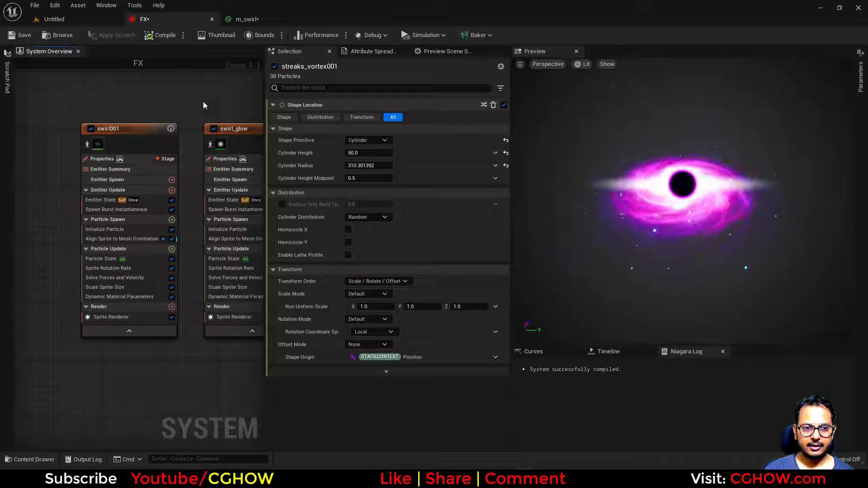
right_drag(118, 116, 161, 107)
right_drag(92, 96, 198, 91)
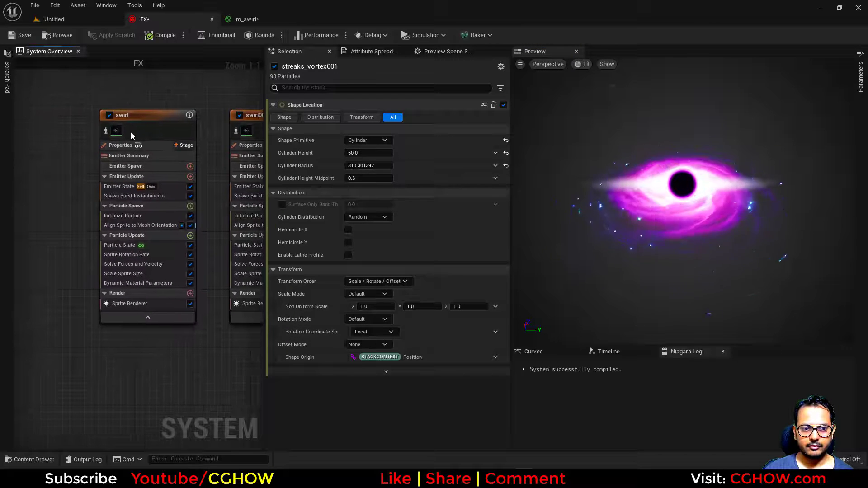
click(106, 131)
click(106, 131)
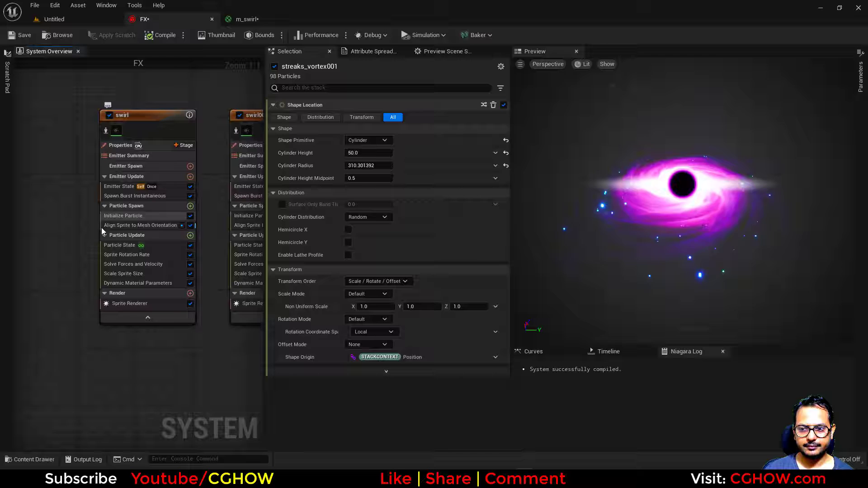
click(123, 217)
click(452, 190)
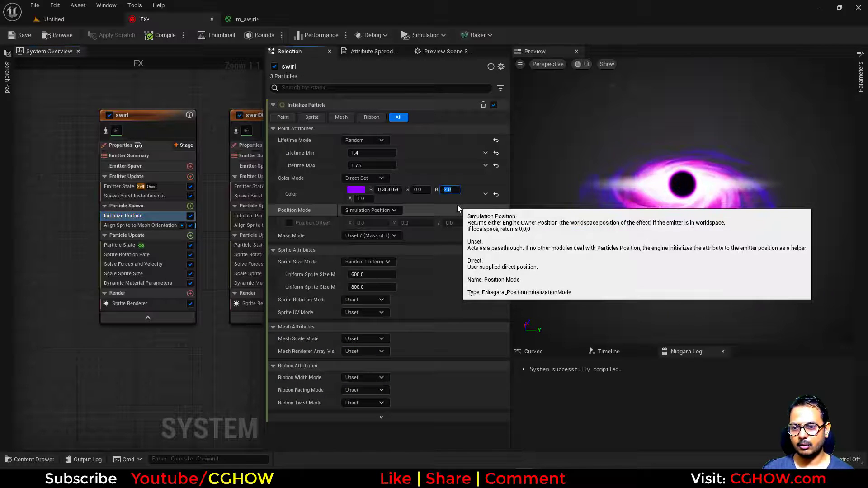
text(1)
key(Tab)
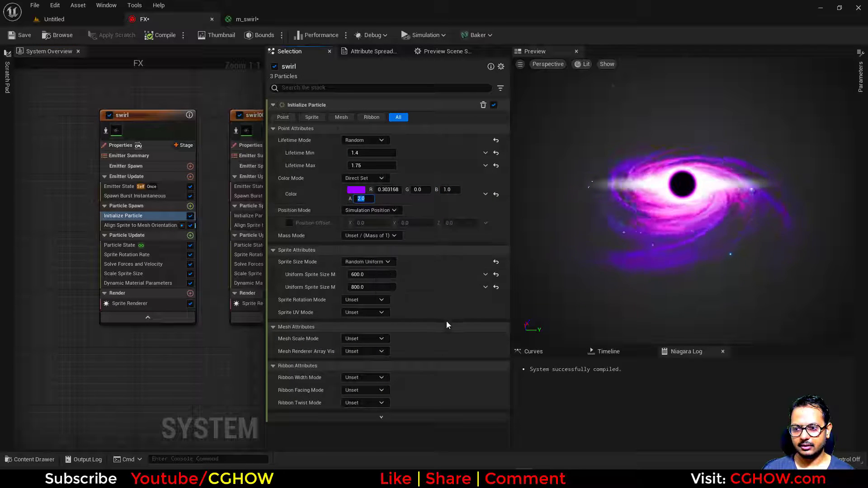
text(1)
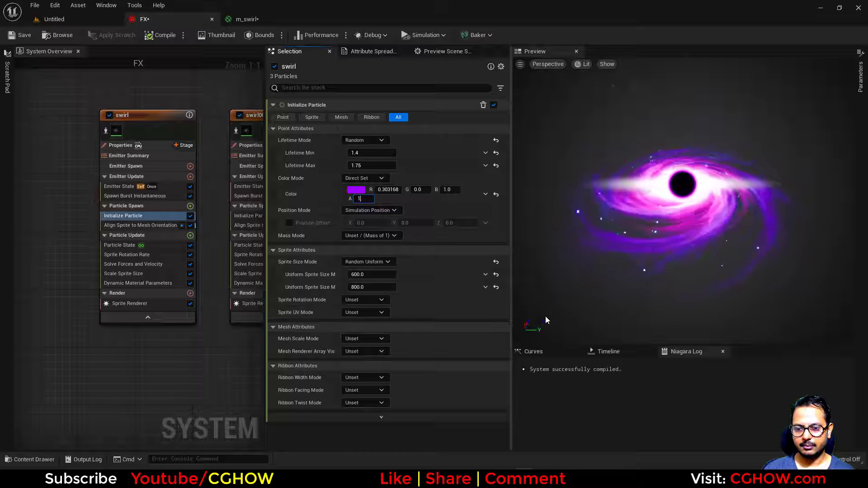
text(.5)
key(Return)
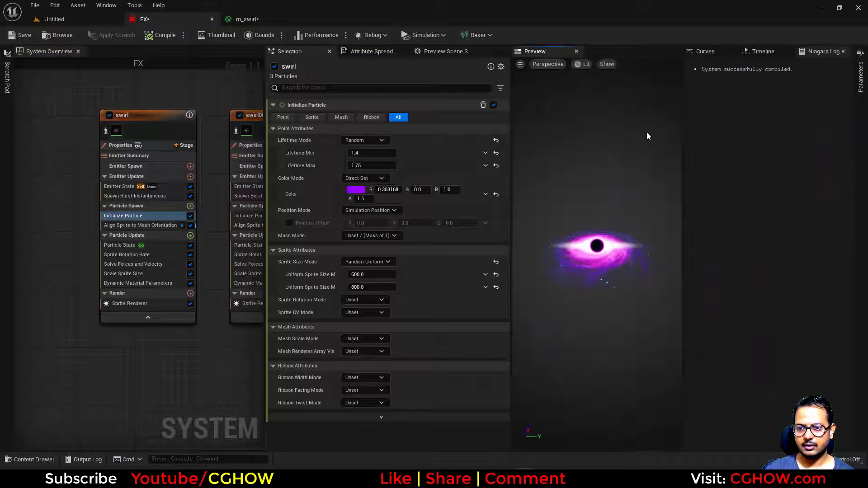
Detach the Preview into its own window, maximize it and inspect the black hole from another angle
drag(550, 55, 328, 233)
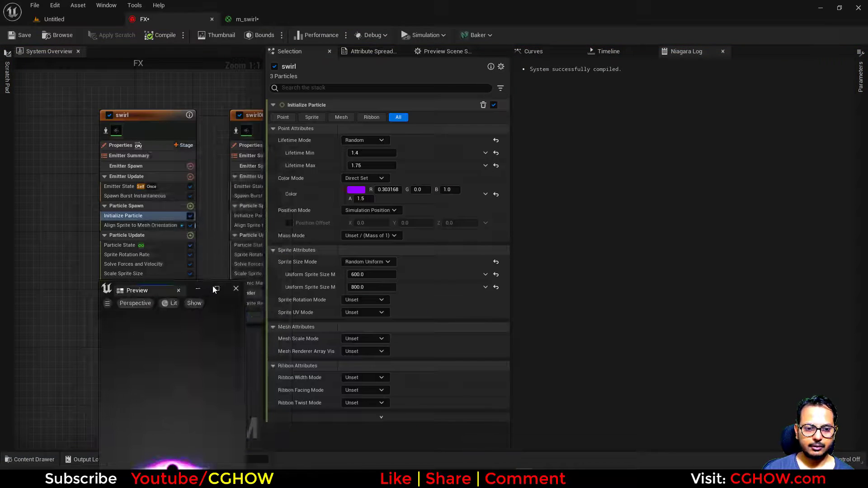
click(216, 289)
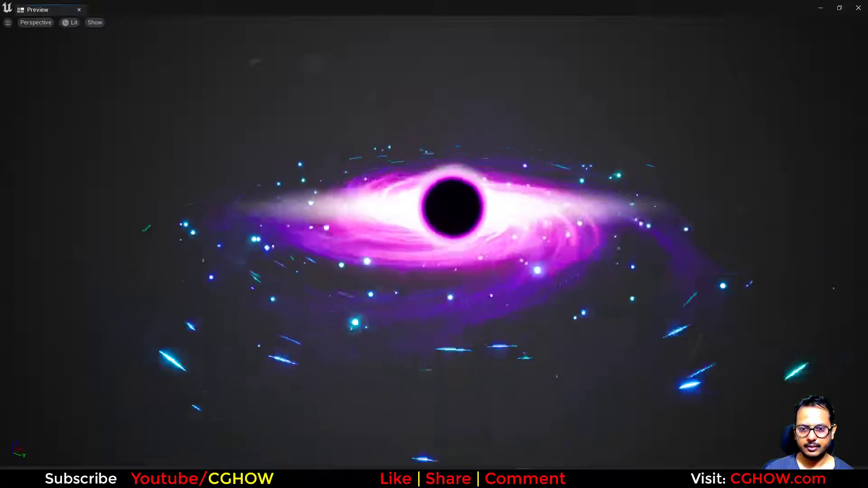
drag(434, 244, 416, 271)
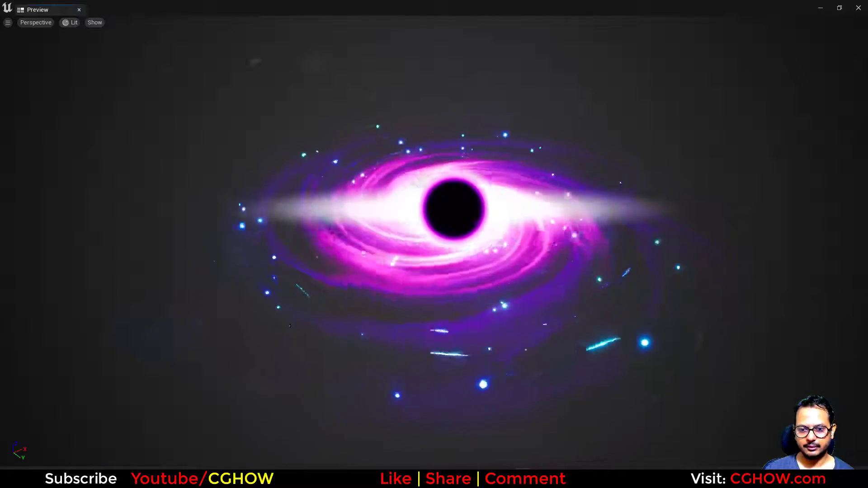
right_drag(595, 330, 595, 316)
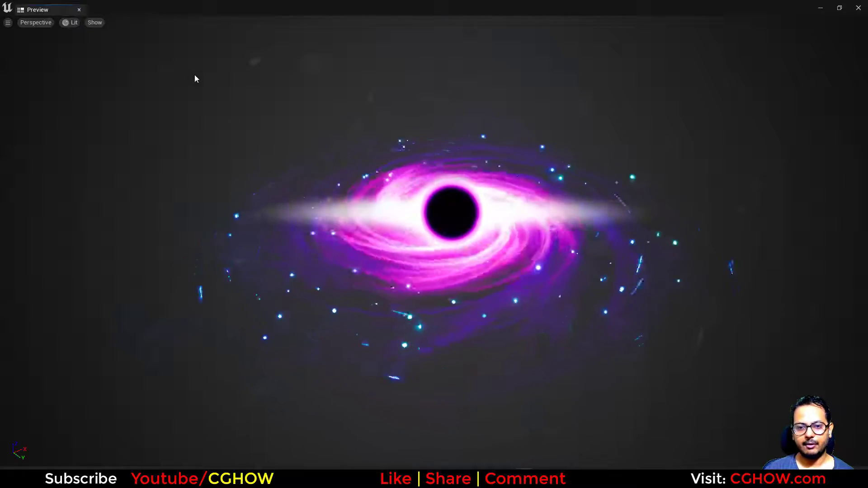
Restore the floating Preview window to a smaller size, widen it and place it clear of the System Overview
drag(181, 8, 543, 99)
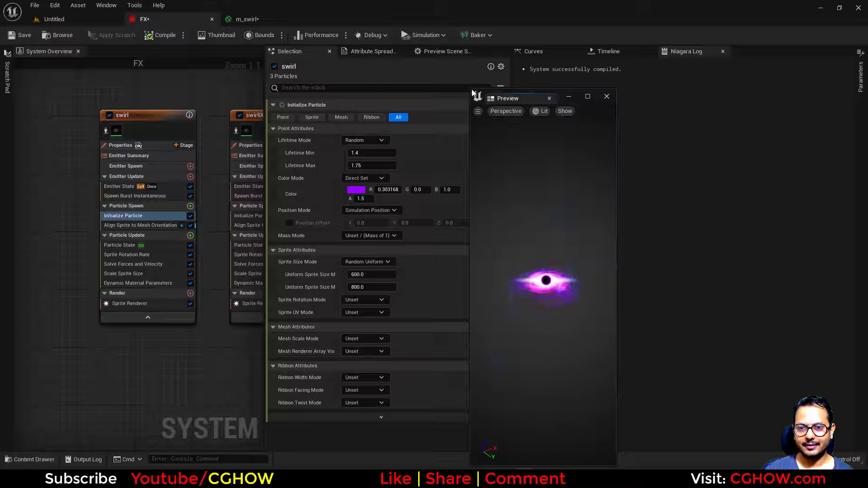
drag(471, 90, 161, 101)
drag(455, 104, 682, 46)
Duplicate the flare emitter and place the copy directly below the original
scroll(47, 362, down, 4)
right_drag(141, 329, 71, 344)
scroll(167, 154, up, 2)
right_drag(156, 133, 213, 103)
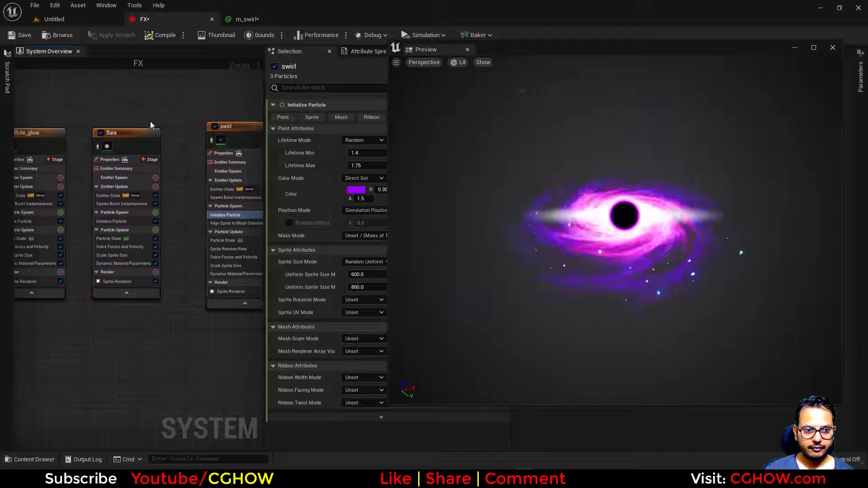
click(147, 132)
click(85, 334)
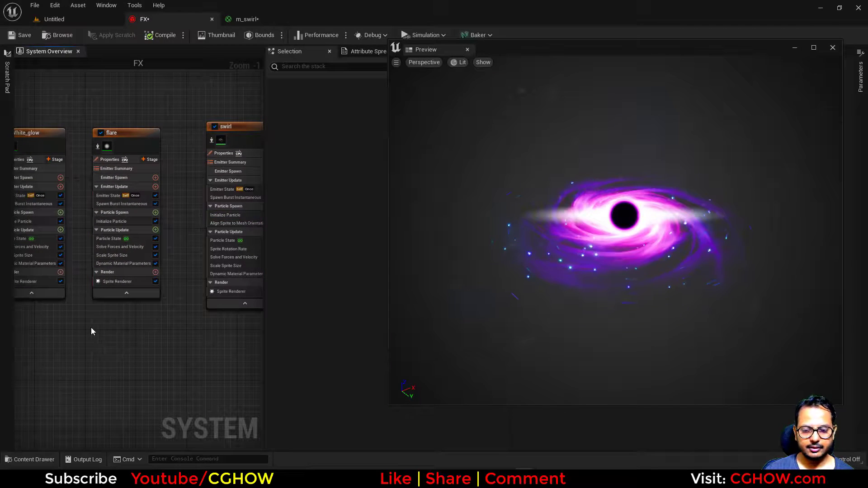
key(ctrl+v)
right_drag(78, 318, 78, 231)
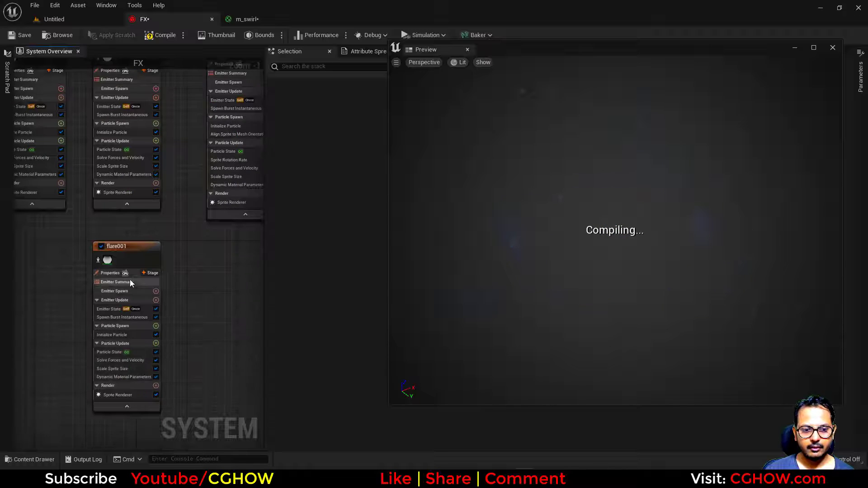
scroll(130, 279, up, 1)
drag(137, 244, 137, 223)
Set the burst spawn count of the duplicated flare emitter to 1
click(116, 301)
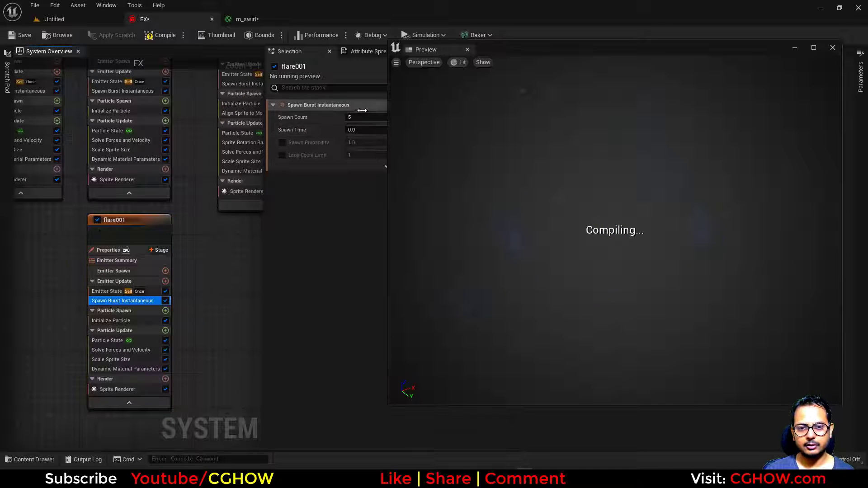
click(358, 115)
text(1)
key(Return)
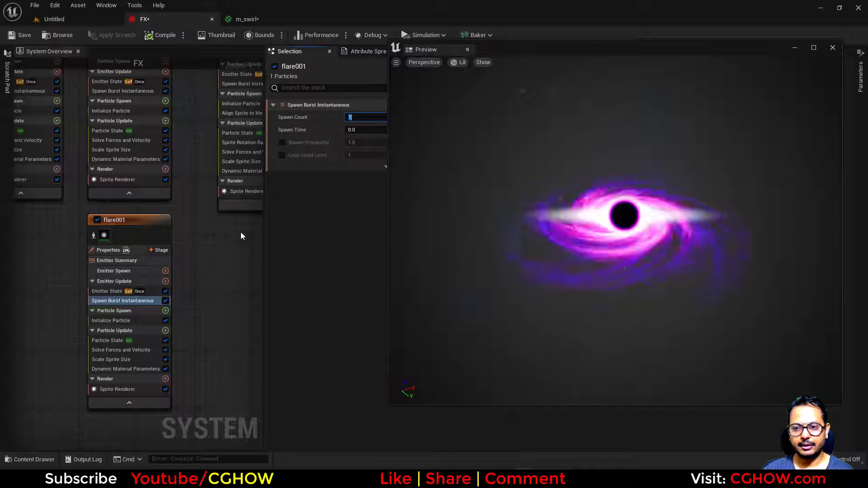
Open the duplicated flare's Initialize Particle settings and move the floating Preview clear of them
click(113, 320)
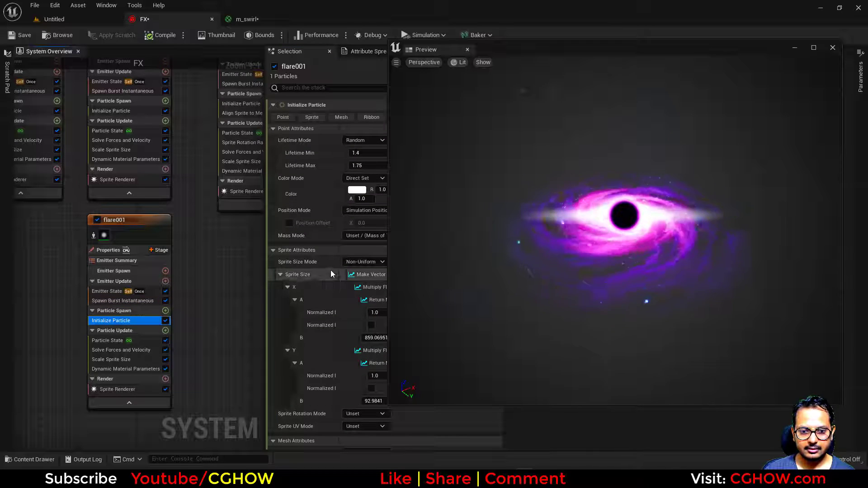
drag(388, 232, 432, 232)
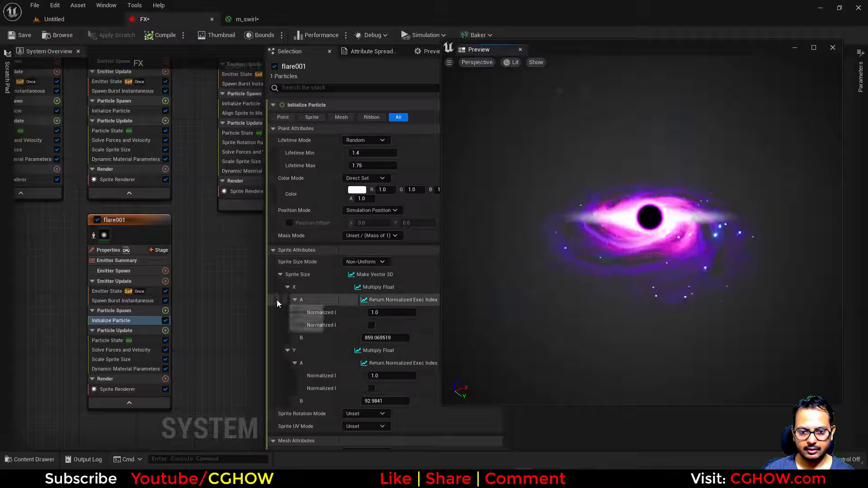
drag(599, 50, 676, 69)
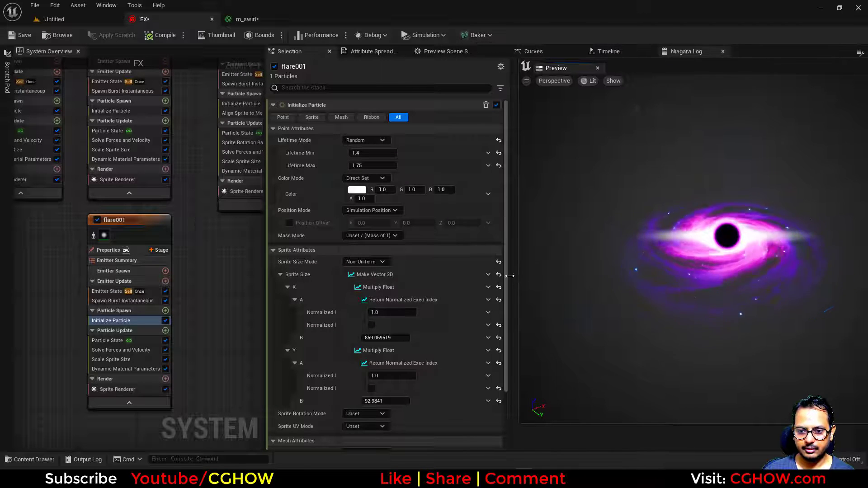
Keep the duplicated flare's sprite size mode at Non-Uniform and reset its sprite size to plain default X and Y values
click(499, 261)
click(368, 255)
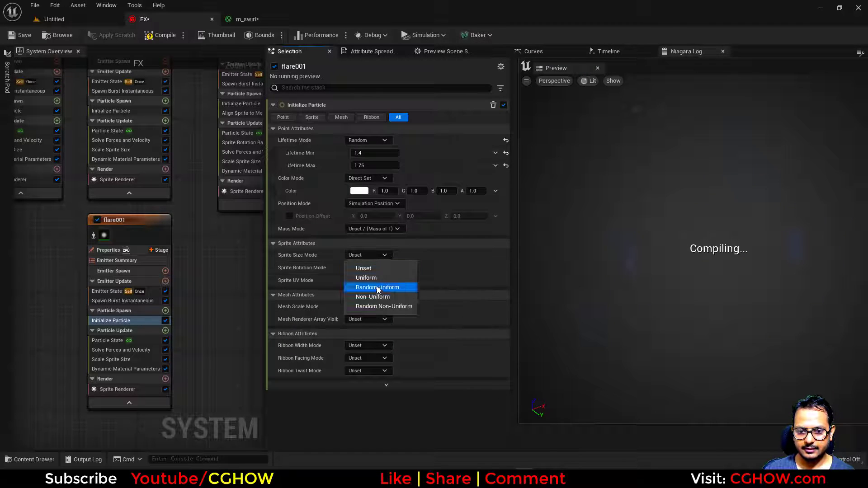
click(378, 297)
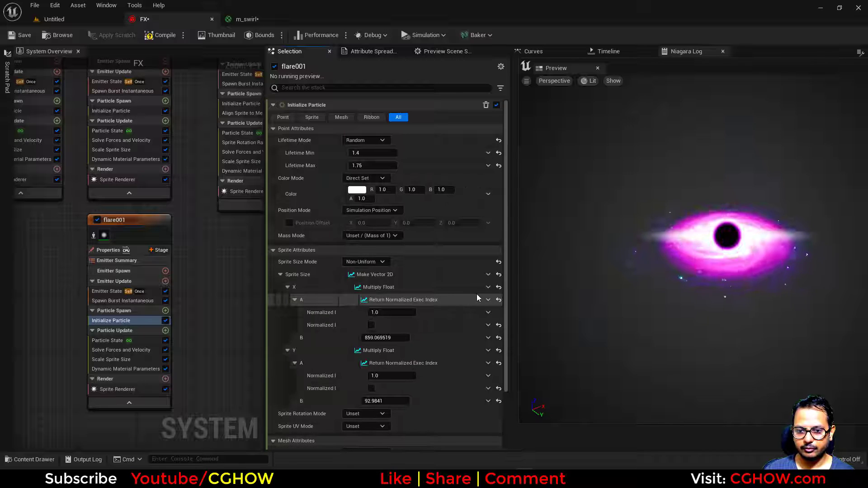
click(498, 275)
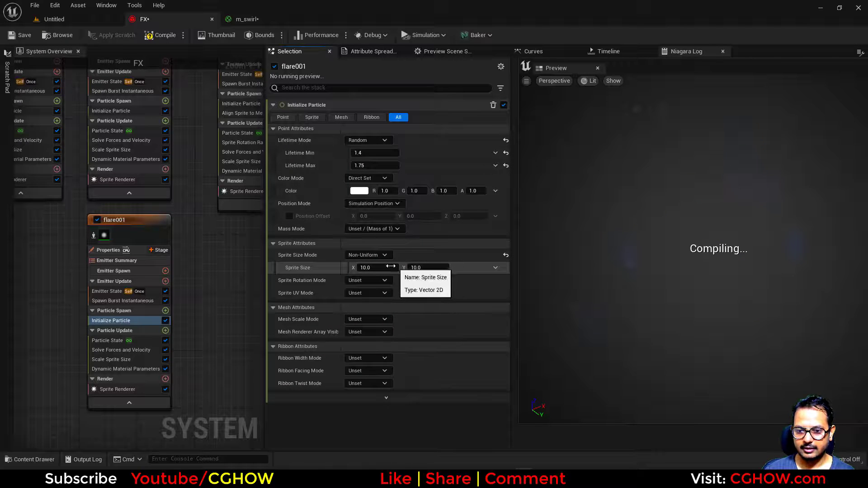
Isolate the duplicated flare in the preview and stretch its sprite size to about X 875.75 and Y 35.45
drag(384, 268, 416, 267)
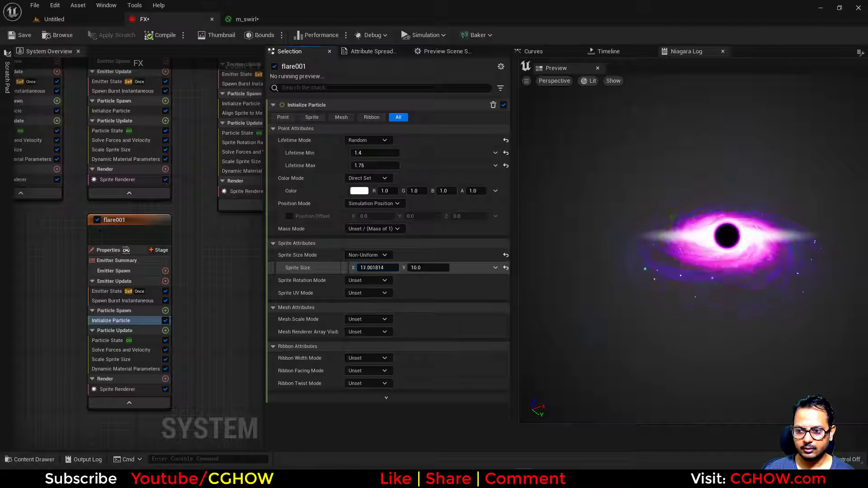
click(94, 235)
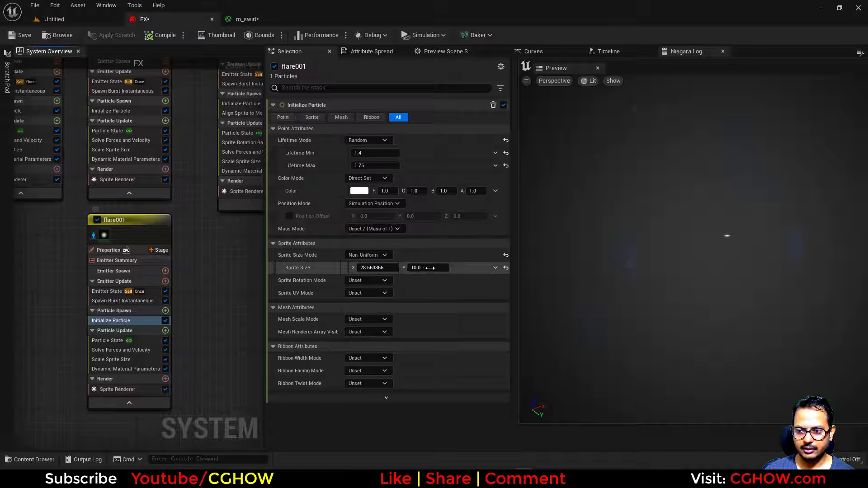
drag(422, 270, 441, 270)
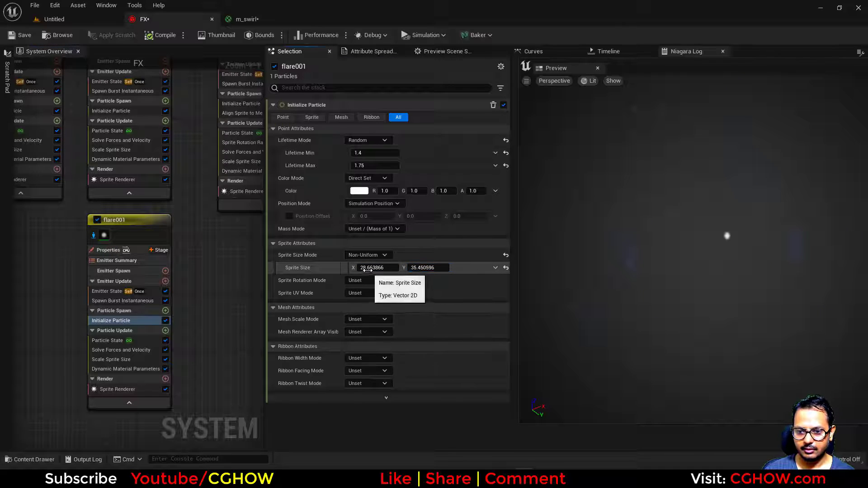
drag(369, 270, 434, 270)
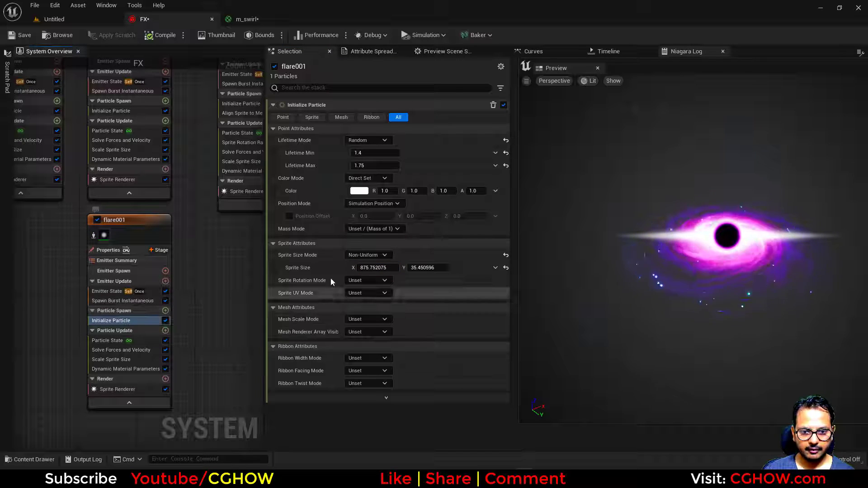
Set the duplicated flare's initial color alpha to 5.0 and shorten its sprite size X to about 583.66
click(482, 191)
text(5)
key(Return)
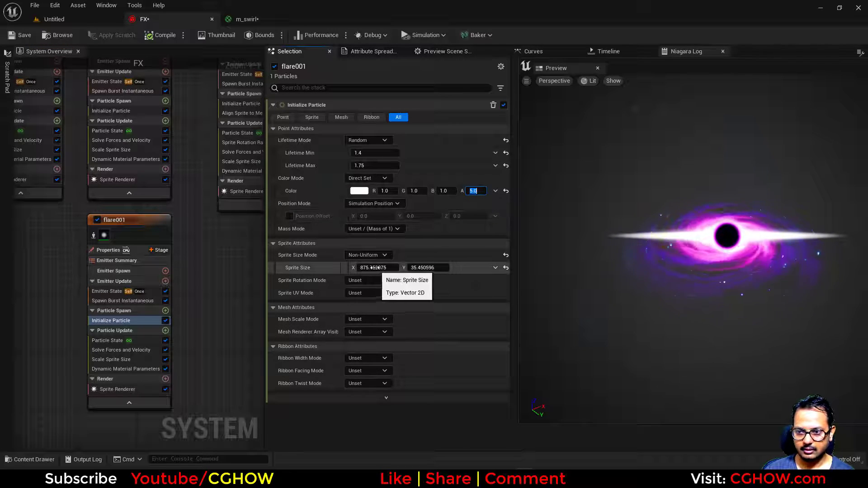
drag(376, 268, 357, 268)
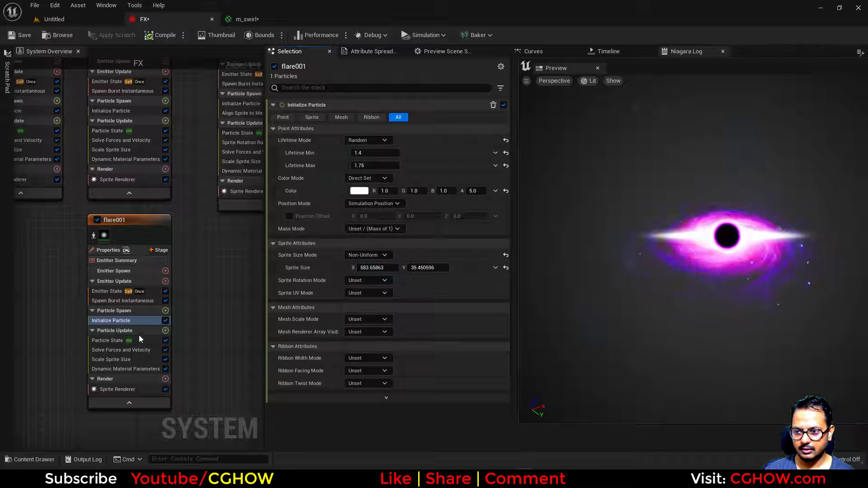
Maximize the floating Preview window and inspect the black hole with its thin horizontal flare from another angle
click(138, 320)
drag(647, 71, 566, 91)
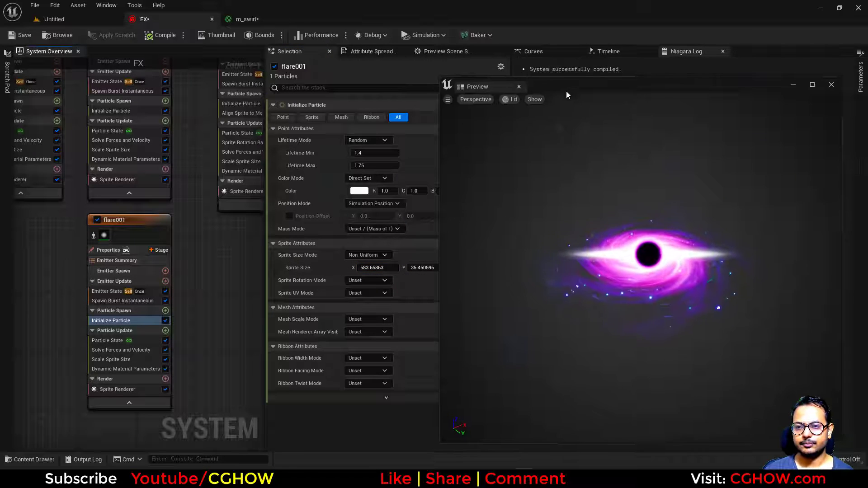
double_click(566, 91)
drag(560, 251, 576, 264)
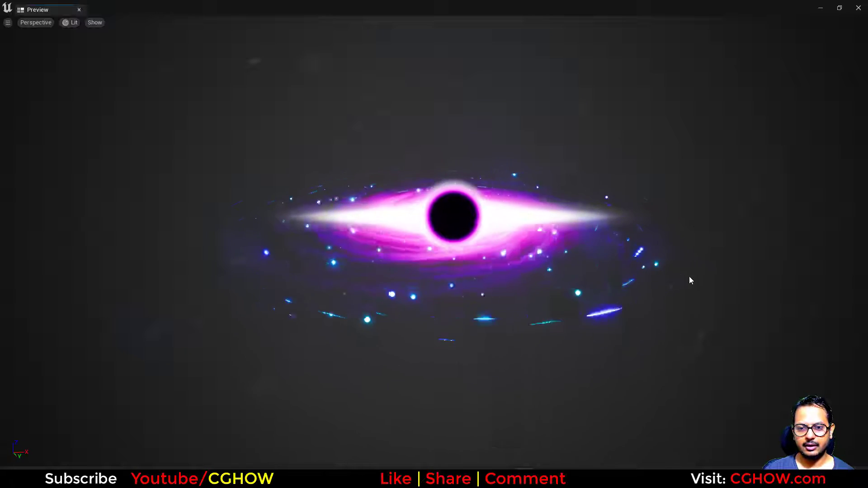